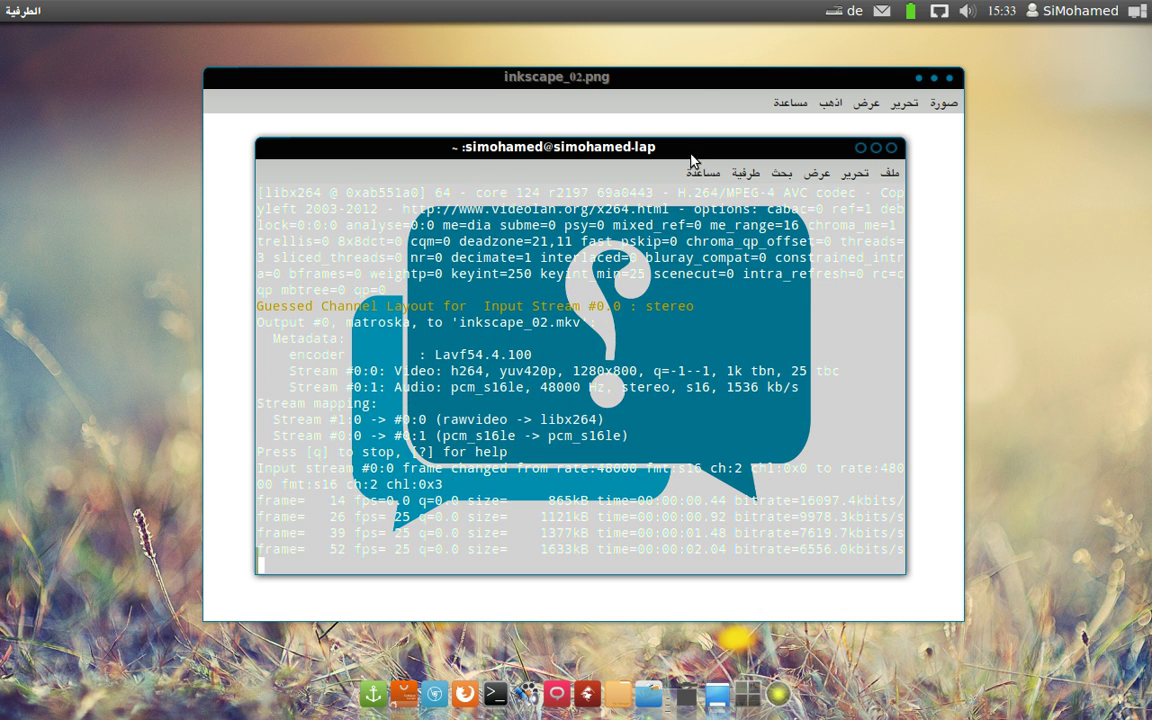
# Raise the Image Viewer showing the chat-icon reference above the terminal and nudge it left.
pyautogui.click(688, 96)
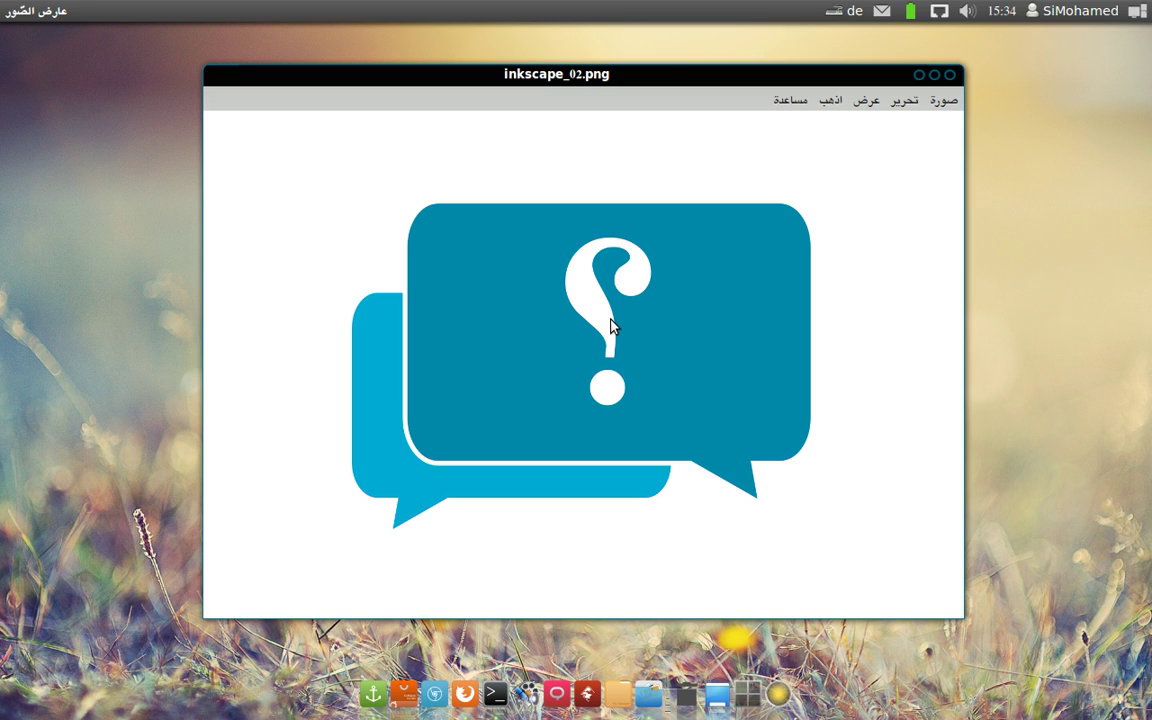
pyautogui.moveTo(669, 79); pyautogui.dragTo(656, 79)
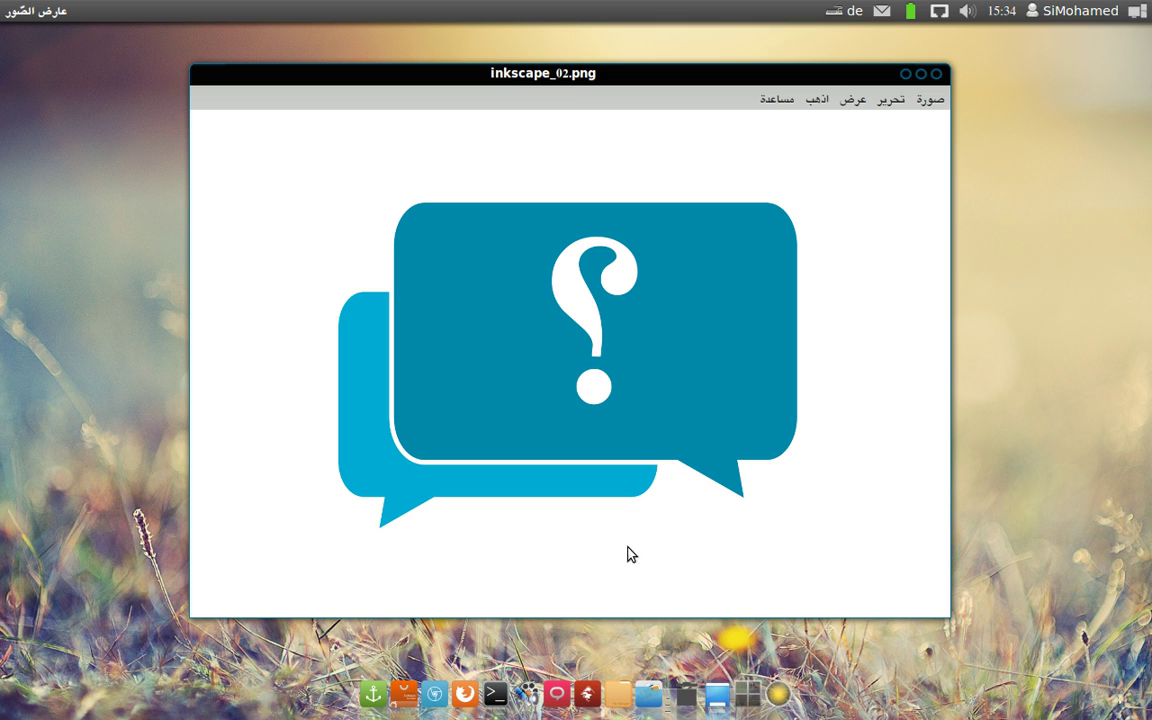
# Draw a grey rectangle with evenly rounded corners, enlarged to about 617 × 309 px.
pyautogui.click(588, 688)
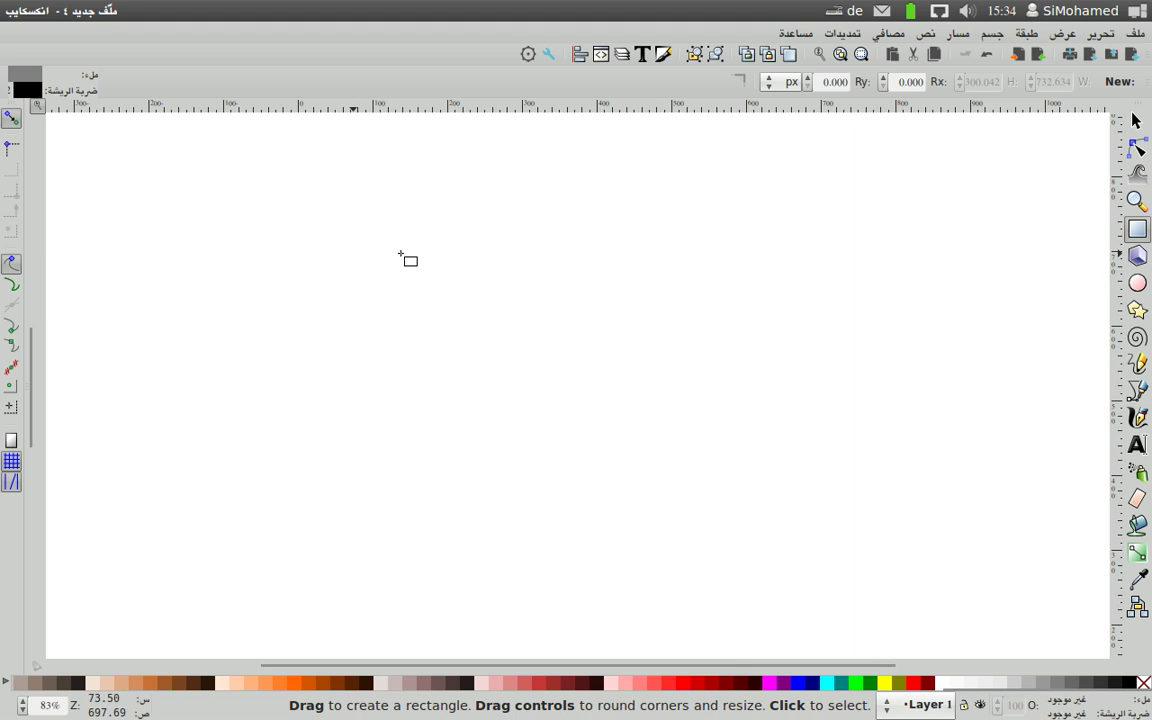
pyautogui.moveTo(338, 238)
pyautogui.mouseDown()
pyautogui.moveTo(657, 428)
pyautogui.moveTo(933, 406)
pyautogui.moveTo(813, 494)
pyautogui.moveTo(373, 513)
pyautogui.moveTo(735, 470)
pyautogui.moveTo(929, 472)
pyautogui.moveTo(926, 330)
pyautogui.moveTo(831, 526)
pyautogui.moveTo(670, 522)
pyautogui.moveTo(936, 424)
pyautogui.moveTo(782, 443)
pyautogui.mouseUp()
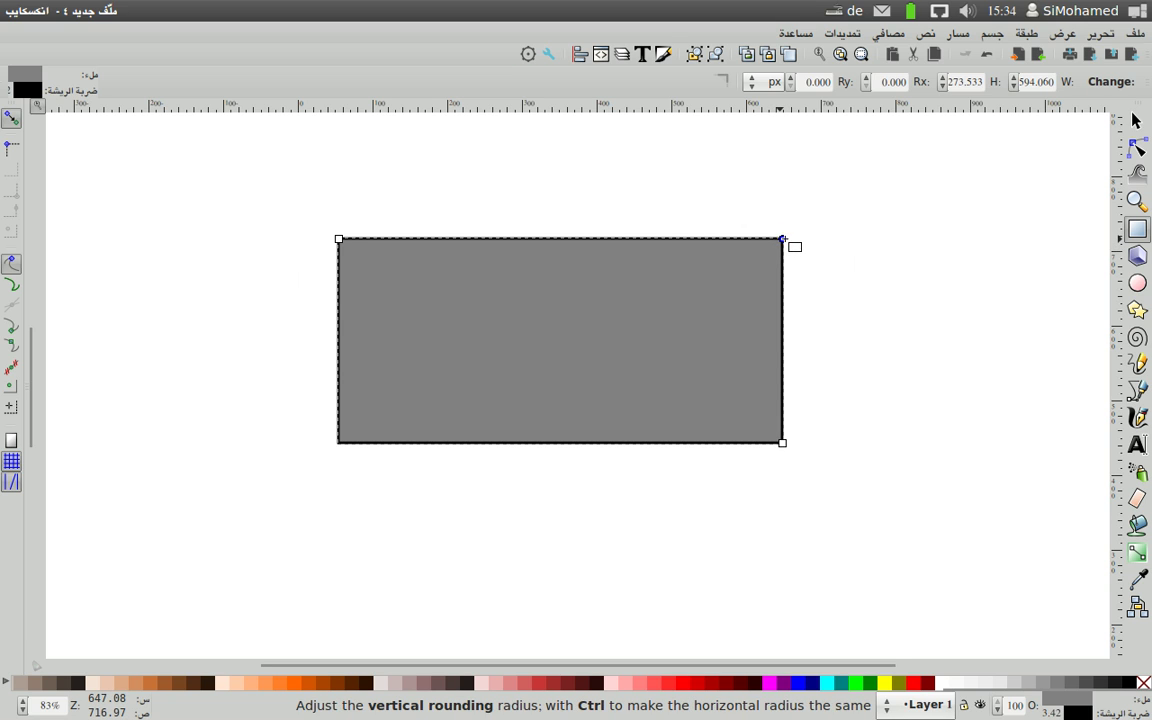
pyautogui.moveTo(782, 252); pyautogui.dragTo(782, 301)
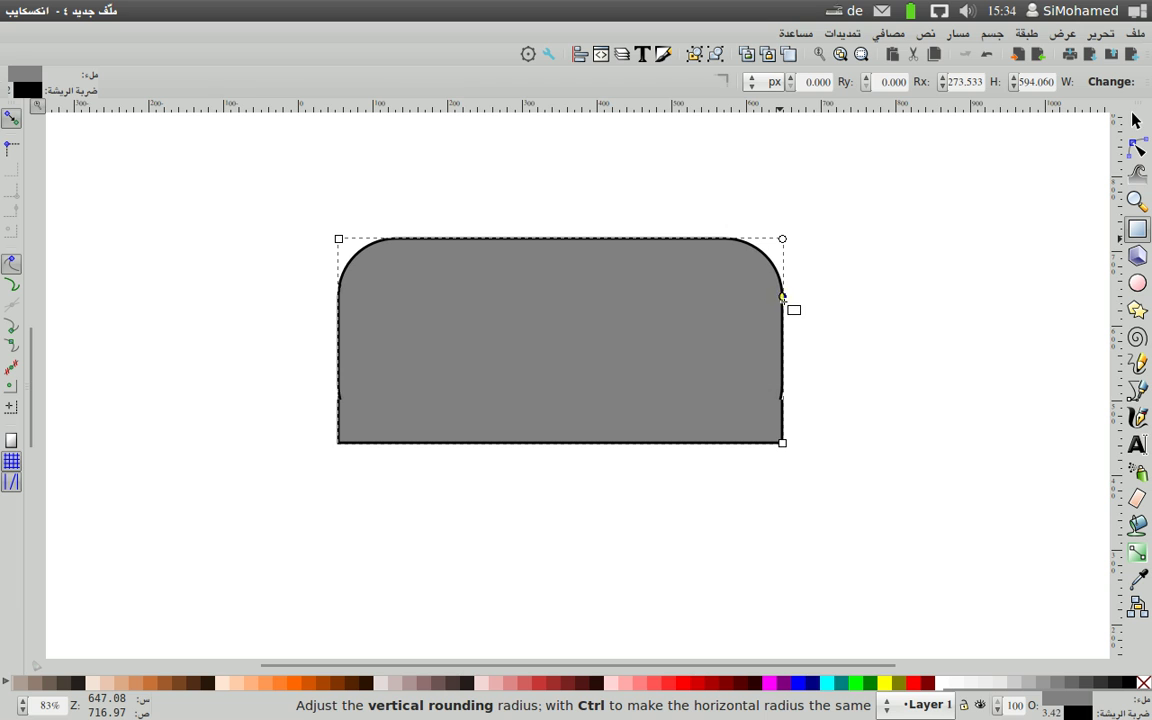
pyautogui.moveTo(782, 301); pyautogui.dragTo(782, 293)
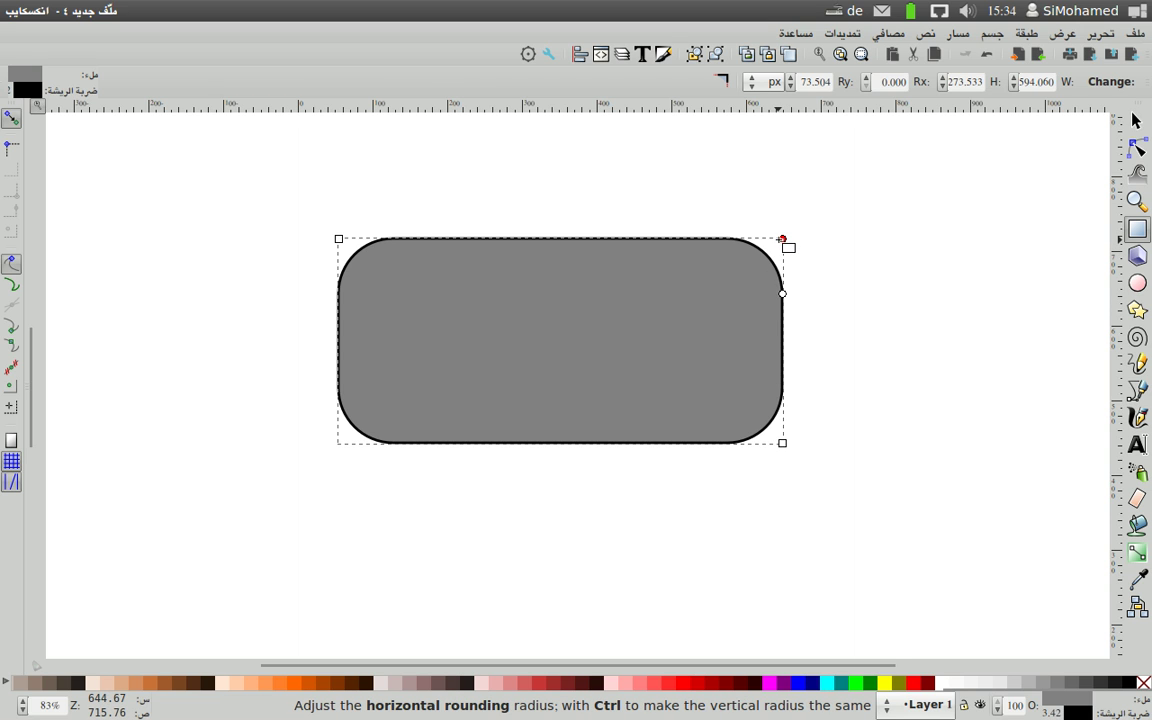
pyautogui.moveTo(783, 239)
pyautogui.mouseDown()
pyautogui.moveTo(656, 250)
pyautogui.moveTo(689, 245)
pyautogui.mouseUp()
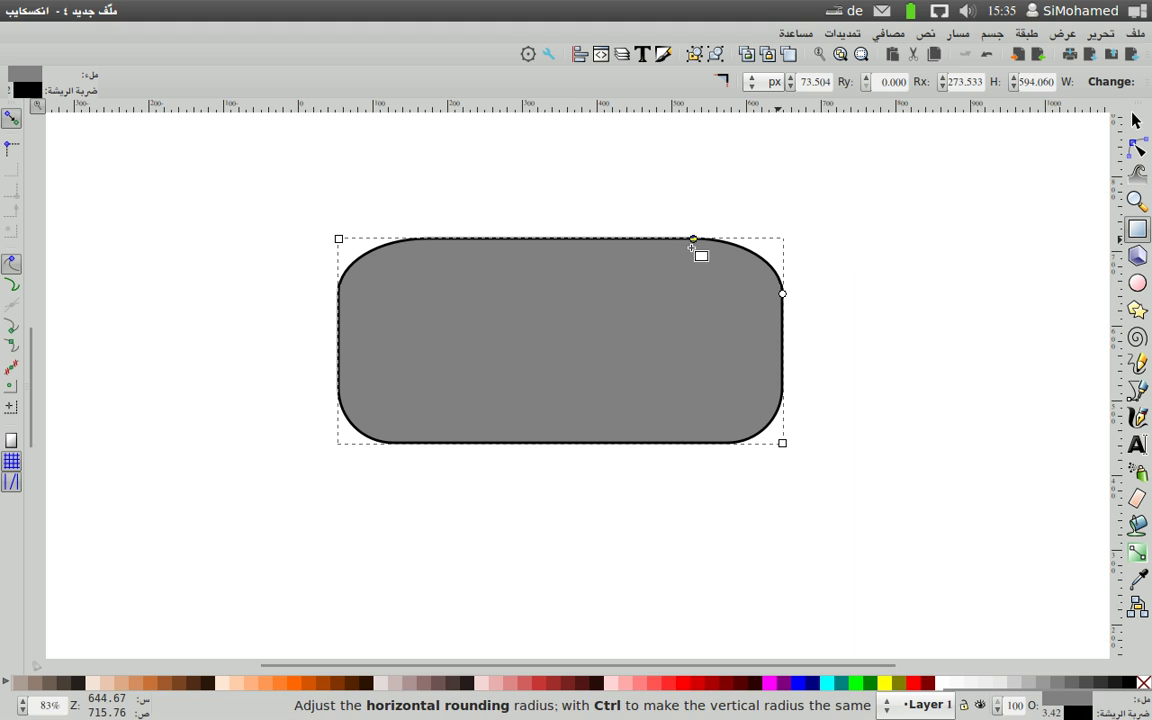
pyautogui.moveTo(689, 244); pyautogui.dragTo(693, 244)
pyautogui.moveTo(781, 293); pyautogui.dragTo(782, 270)
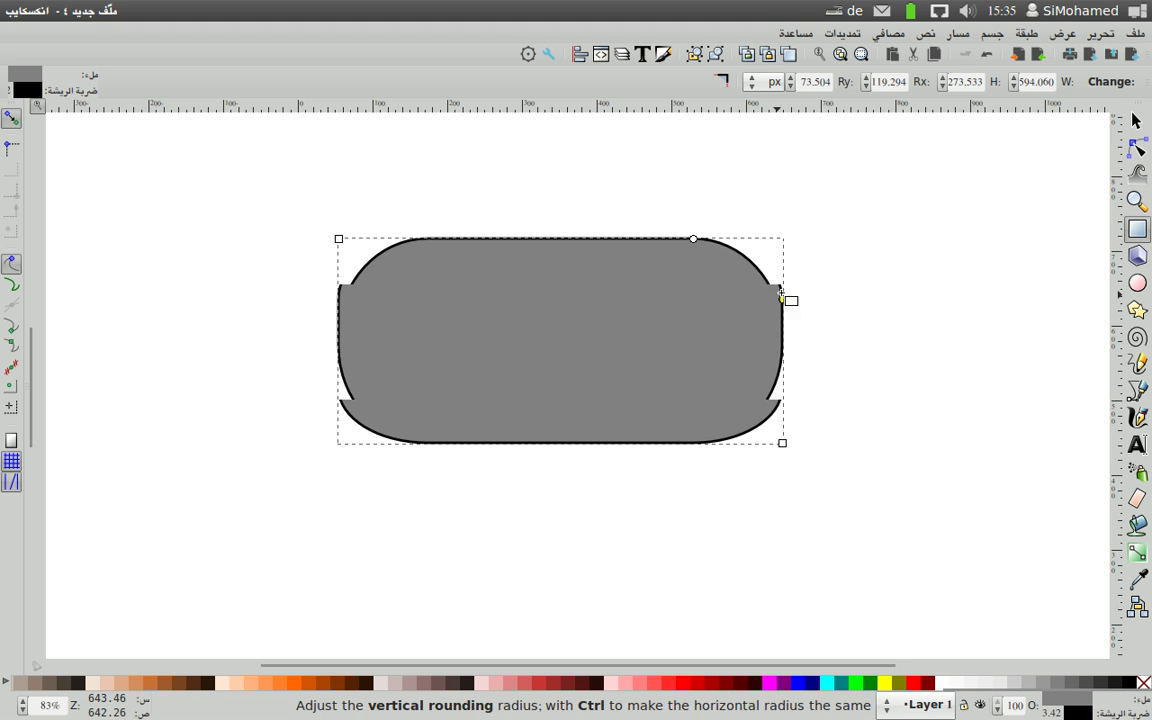
pyautogui.moveTo(693, 239)
pyautogui.mouseDown()
pyautogui.moveTo(762, 237)
pyautogui.moveTo(747, 239)
pyautogui.mouseUp()
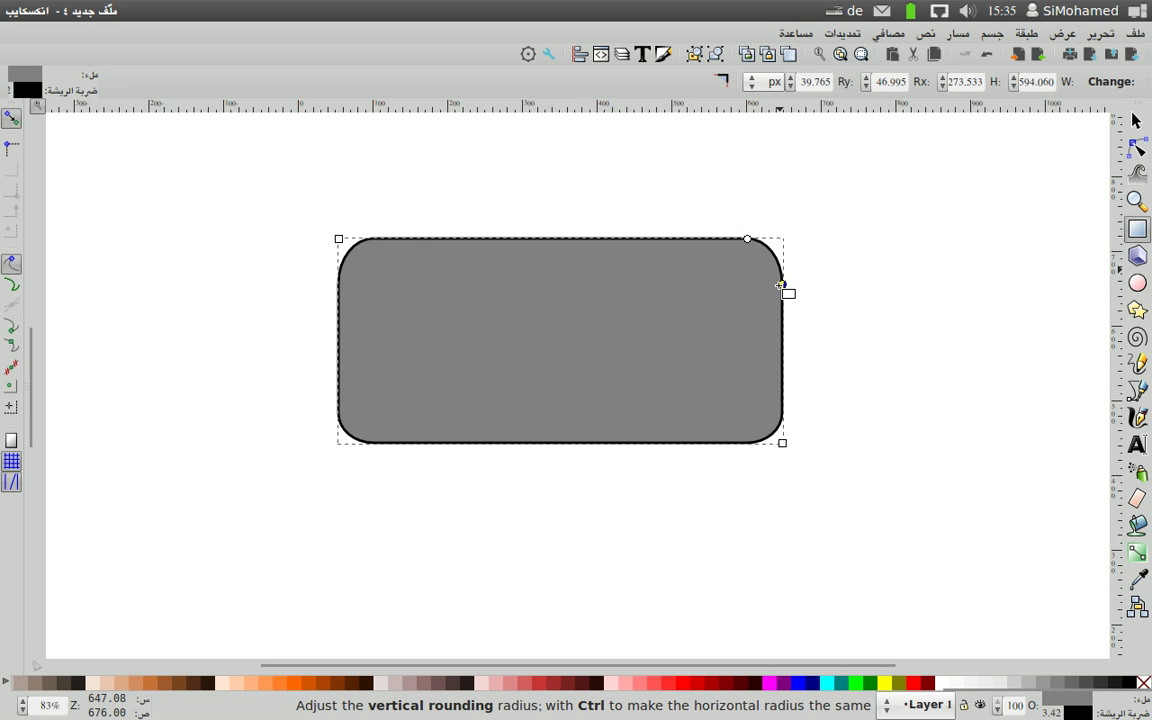
pyautogui.click(781, 284)
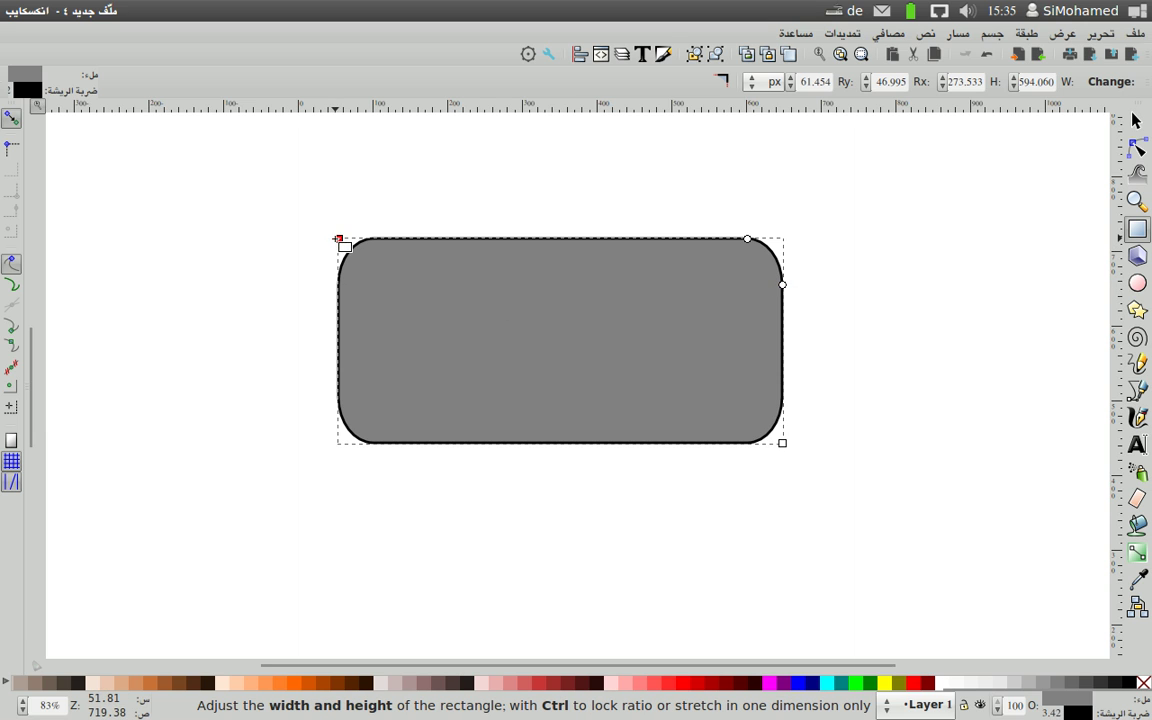
pyautogui.moveTo(338, 240)
pyautogui.mouseDown()
pyautogui.moveTo(324, 235)
pyautogui.moveTo(324, 216)
pyautogui.mouseUp()
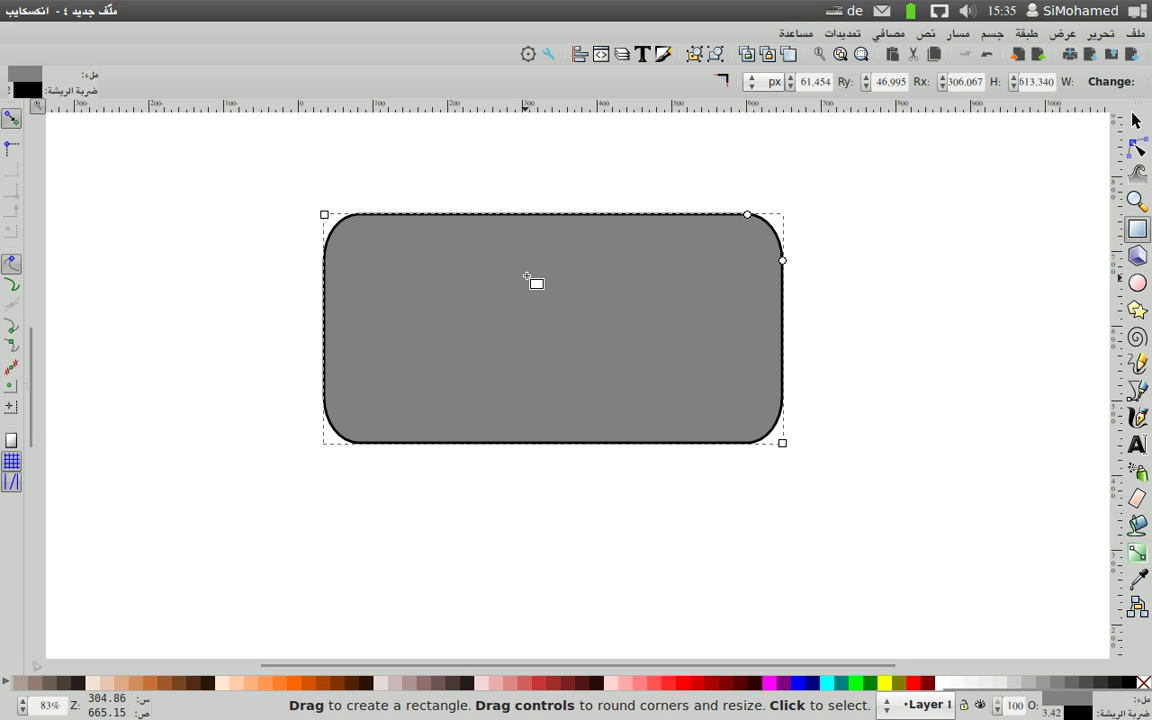
pyautogui.press('s')
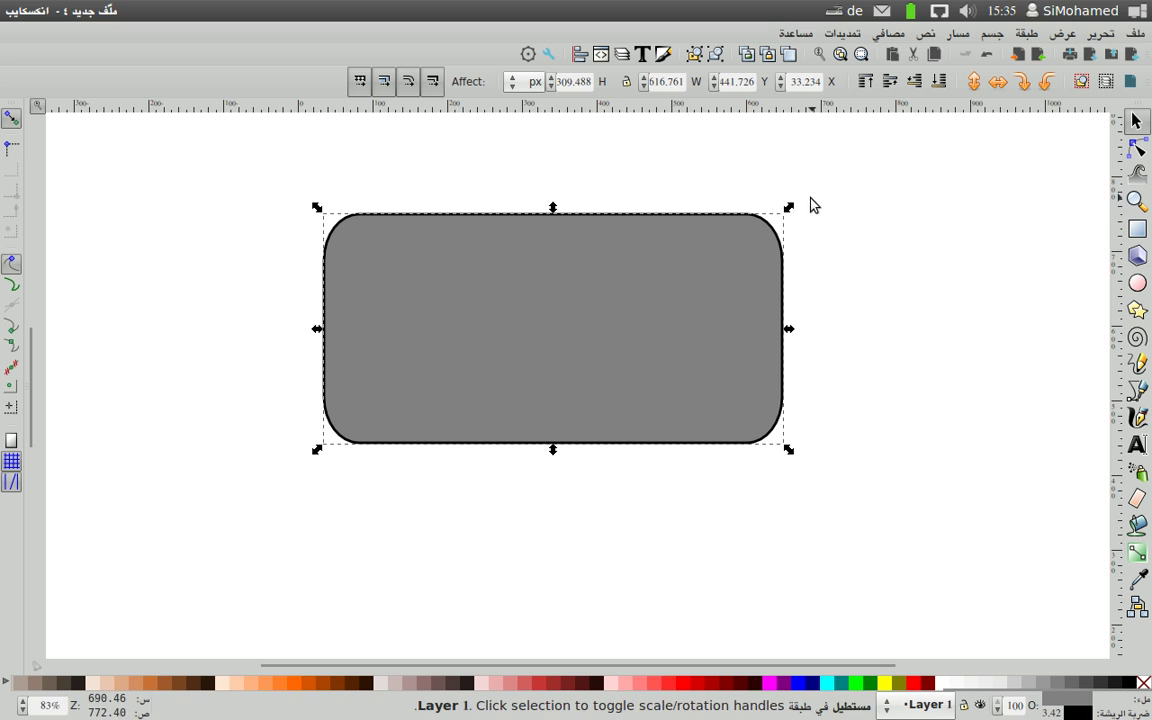
# Scale the rounded rectangle to about 457 × 230 px, reposition it, and show Fill and Stroke.
pyautogui.moveTo(786, 207)
pyautogui.mouseDown()
pyautogui.moveTo(612, 323)
pyautogui.moveTo(756, 309)
pyautogui.mouseUp()
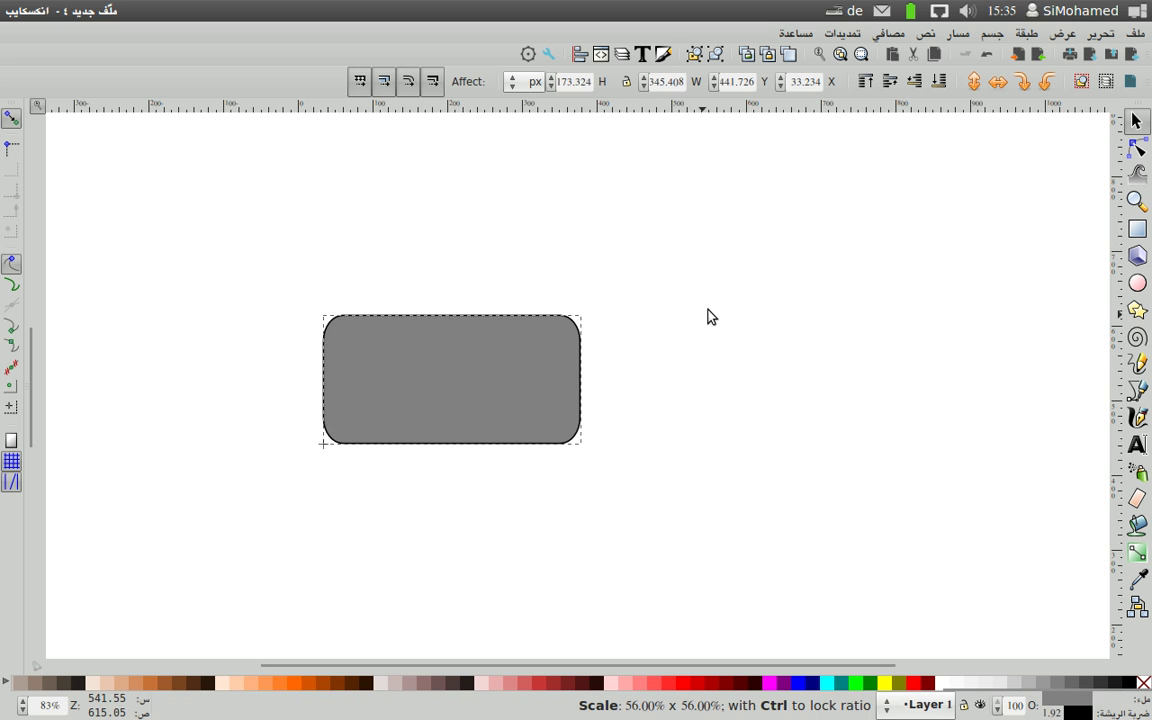
pyautogui.moveTo(756, 314); pyautogui.dragTo(828, 311)
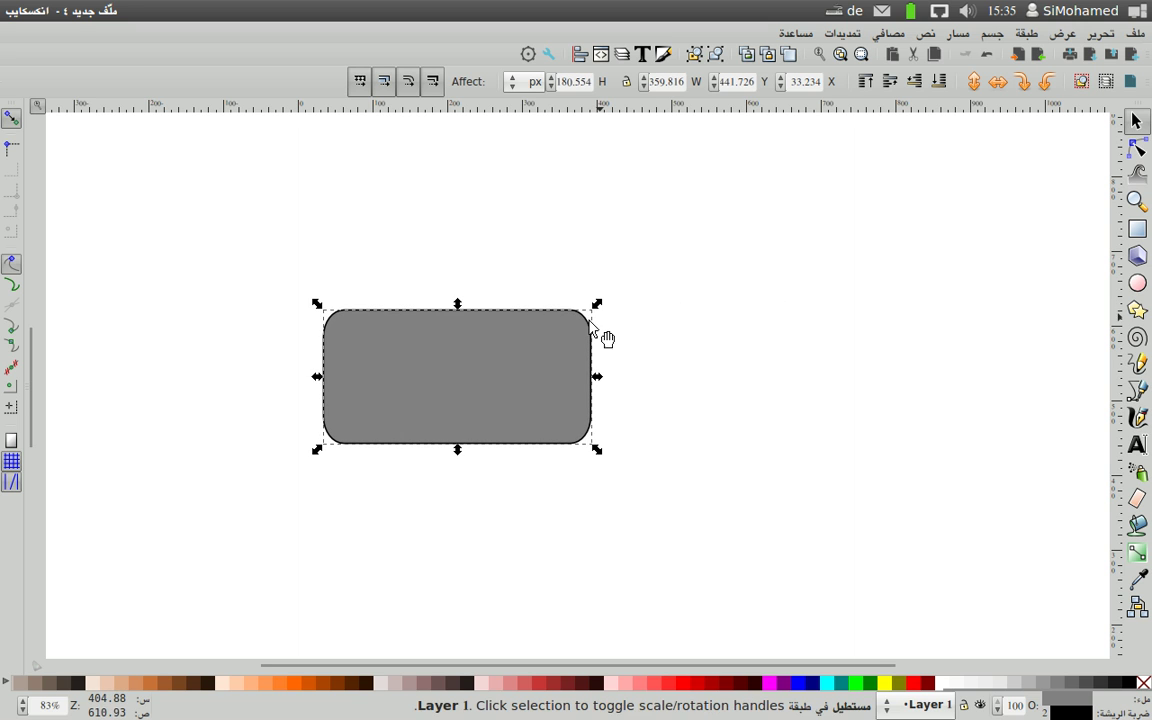
pyautogui.moveTo(597, 309); pyautogui.dragTo(647, 277)
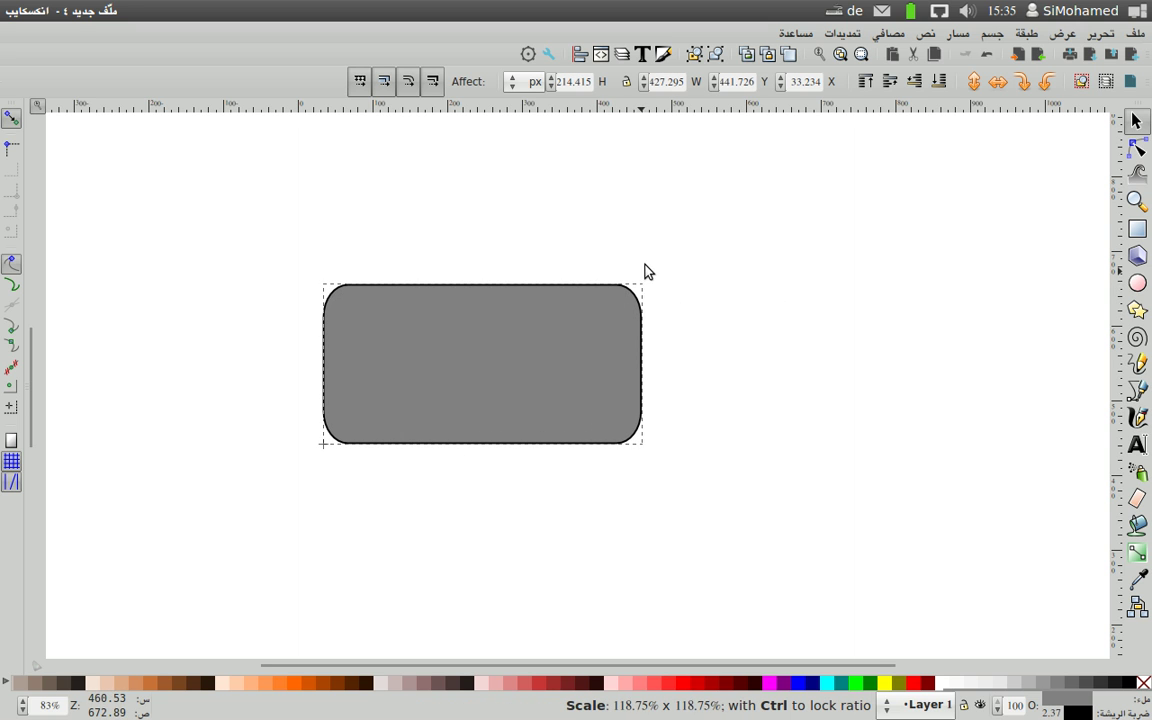
pyautogui.moveTo(538, 346); pyautogui.dragTo(576, 297)
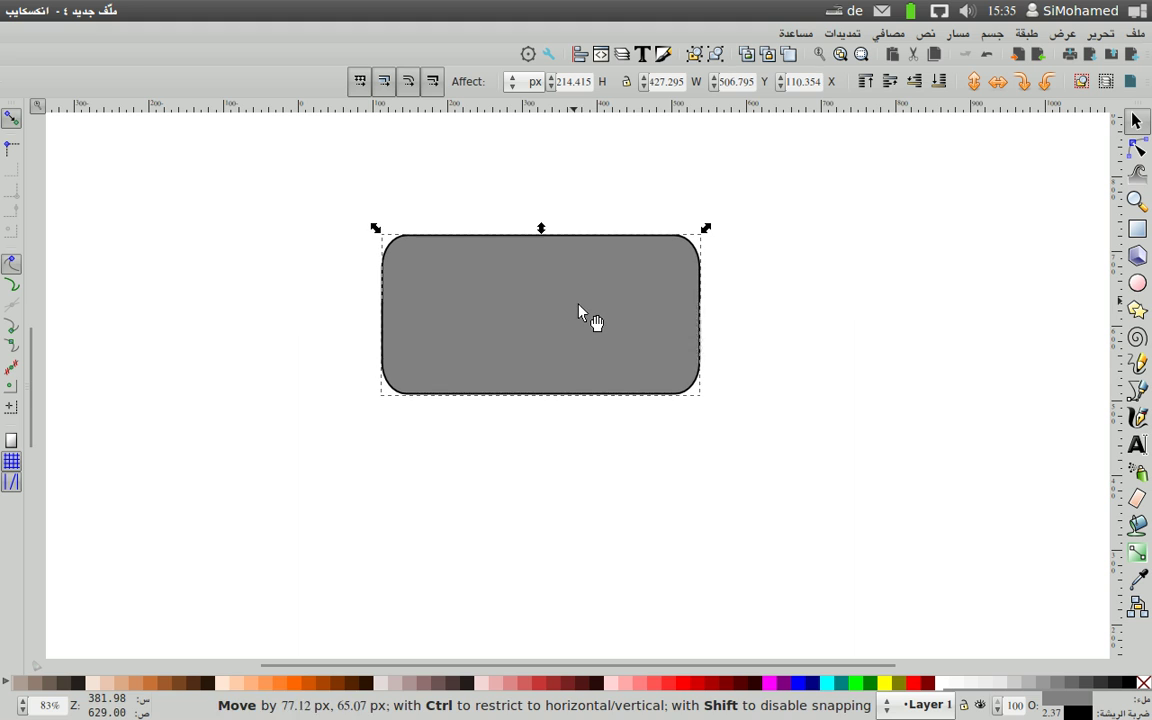
pyautogui.moveTo(605, 298)
pyautogui.mouseDown()
pyautogui.moveTo(657, 323)
pyautogui.moveTo(633, 313)
pyautogui.mouseUp()
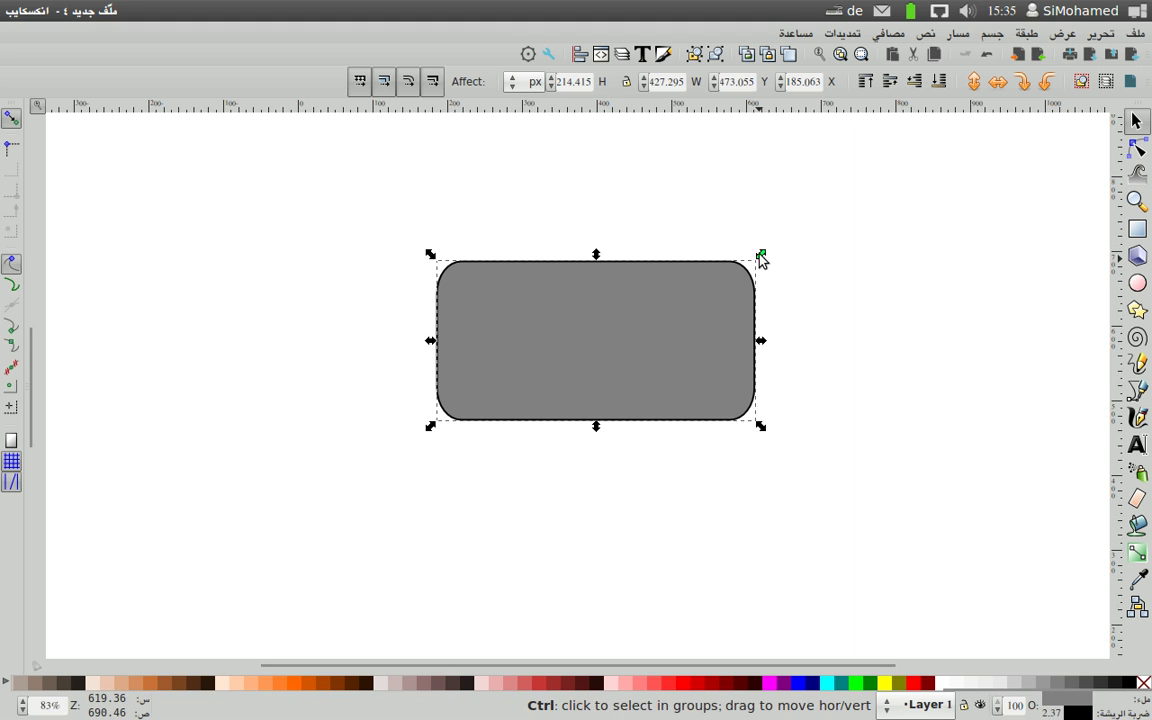
pyautogui.moveTo(761, 258); pyautogui.dragTo(783, 236)
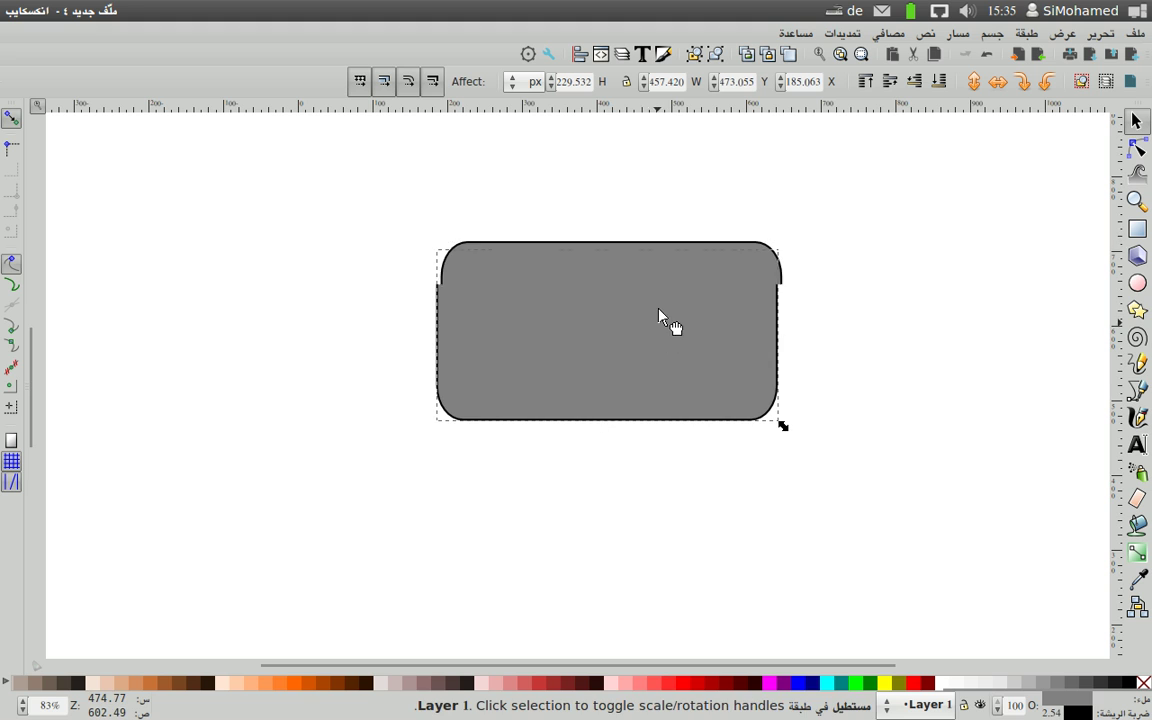
pyautogui.moveTo(660, 318); pyautogui.dragTo(666, 312)
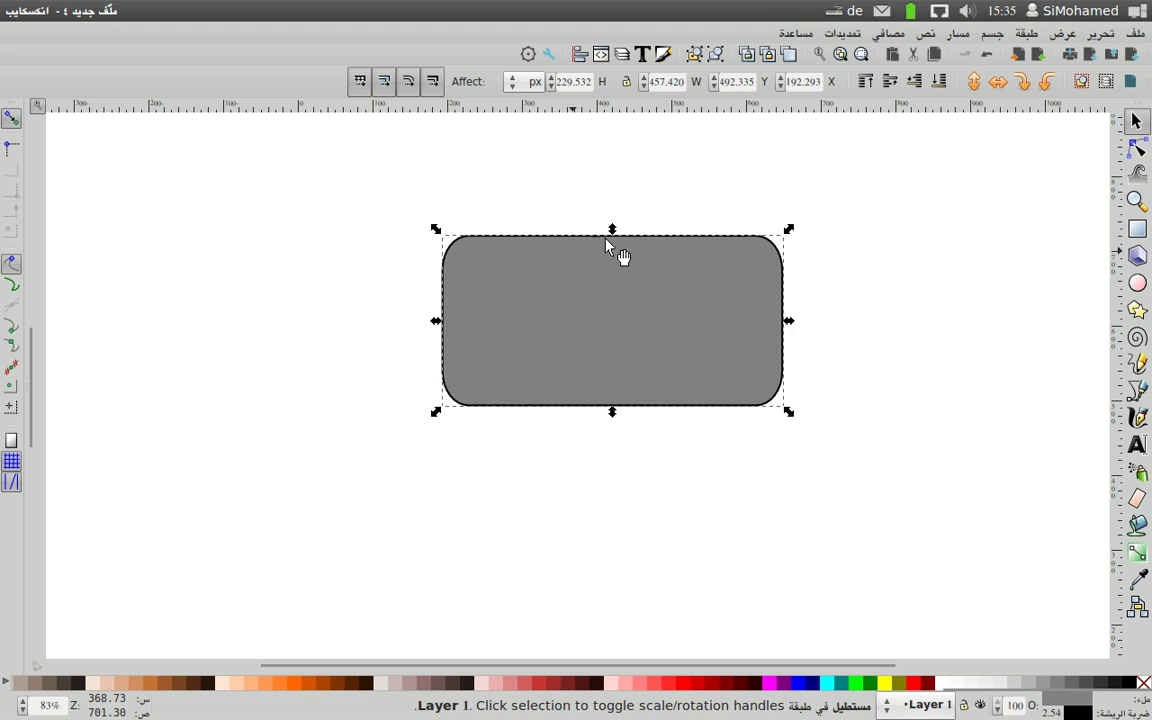
pyautogui.click(663, 54)
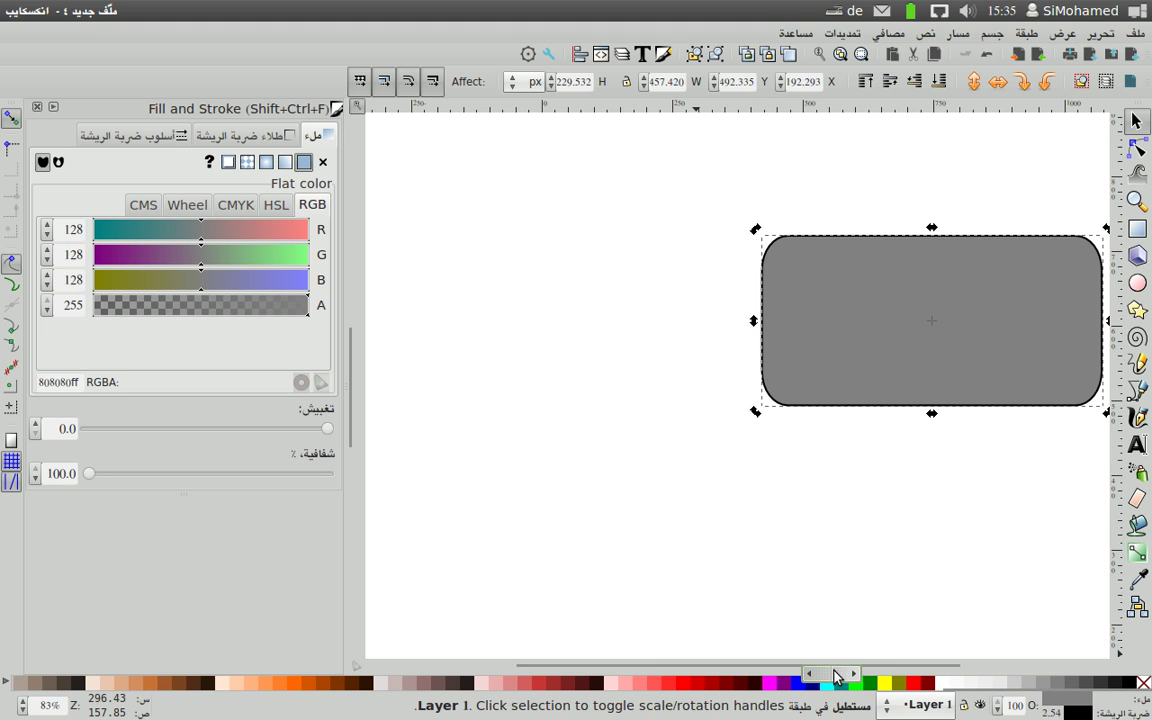
# Try cyan and blue palette swatches until the rectangle's fill is light blue 5fbcd3.
pyautogui.hscroll(1, 898, 668)
pyautogui.hscroll(5, 898, 668)
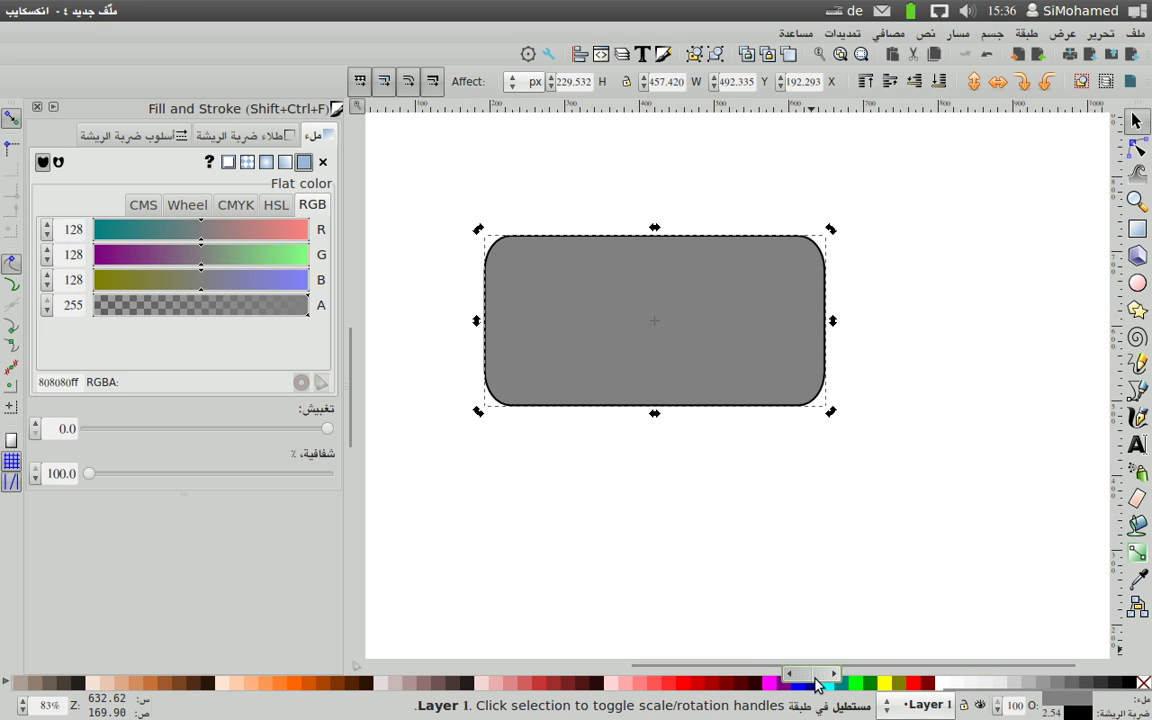
pyautogui.scroll(-3, 600, 683)
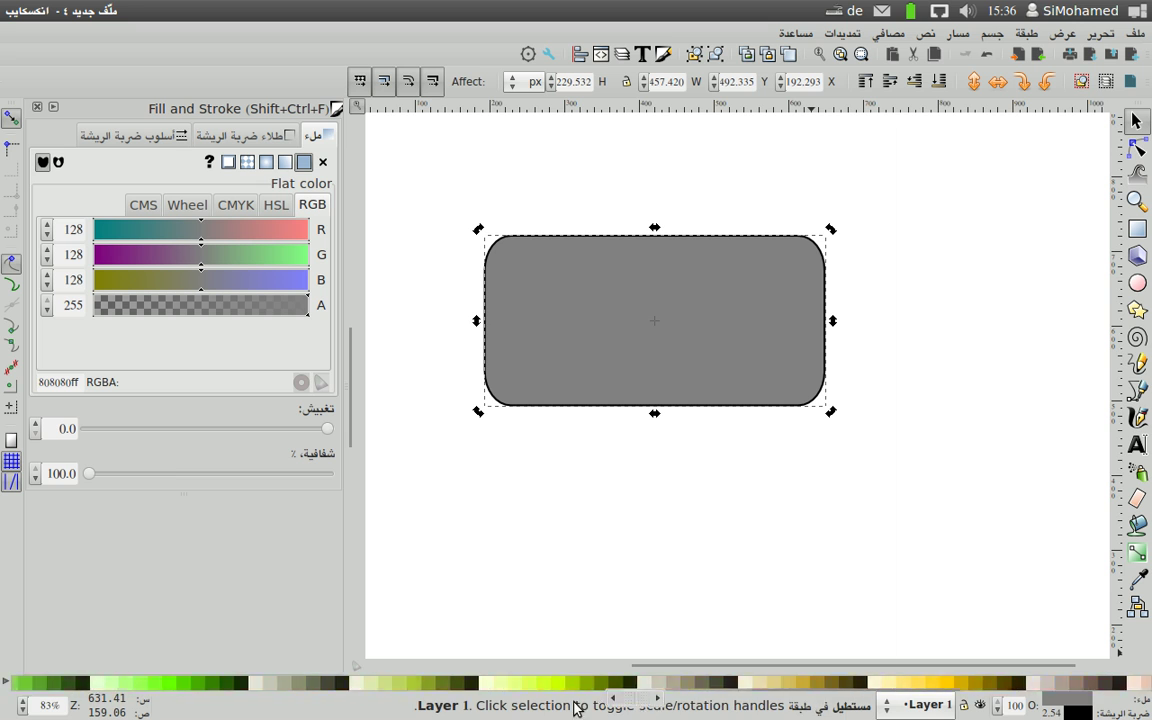
pyautogui.scroll(3, 386, 703)
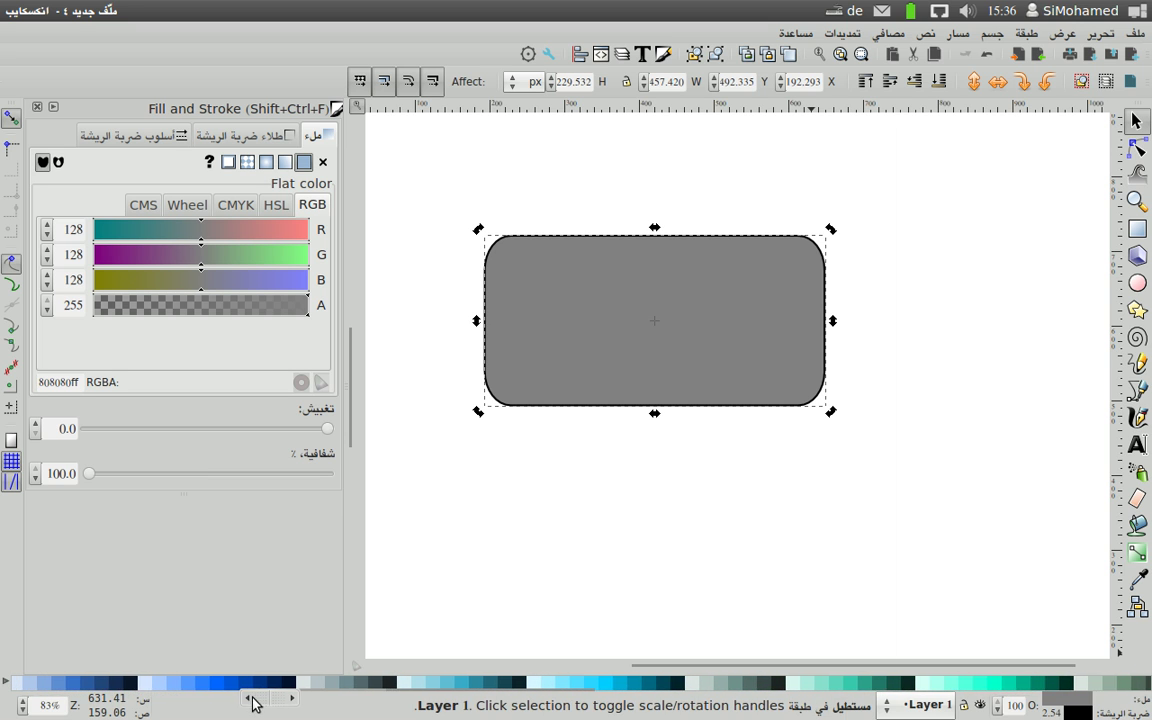
pyautogui.scroll(2, 240, 703)
pyautogui.moveTo(224, 703); pyautogui.dragTo(912, 688)
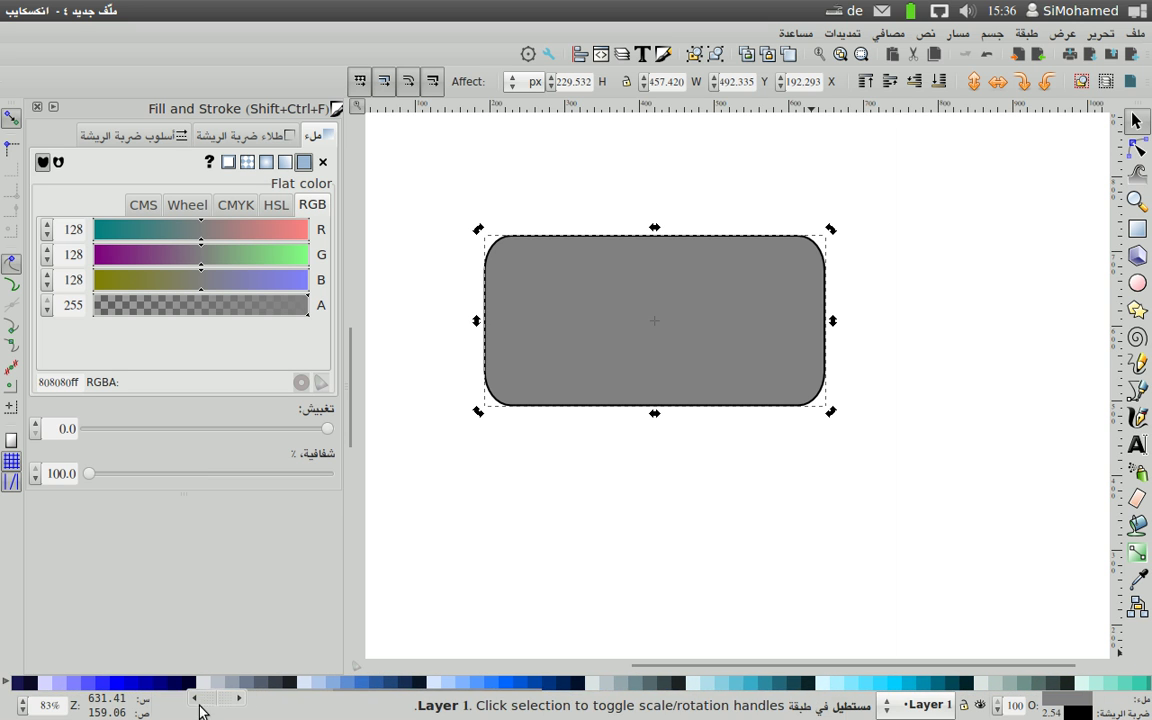
pyautogui.click(912, 683)
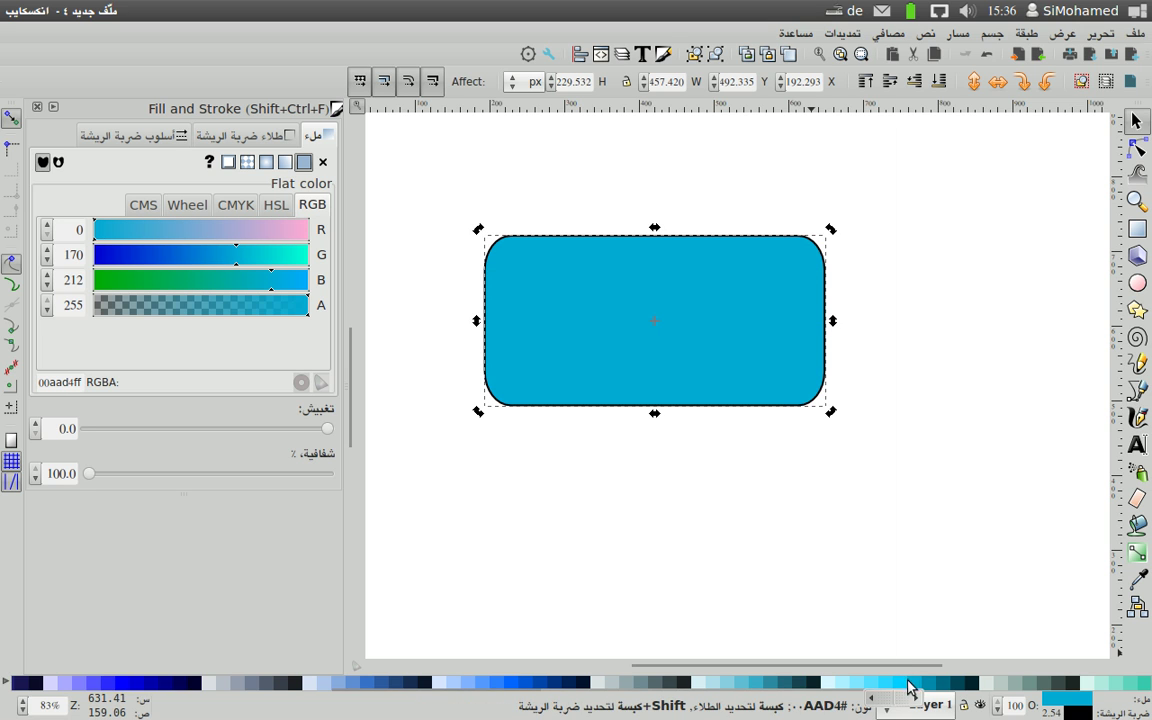
pyautogui.click(740, 684)
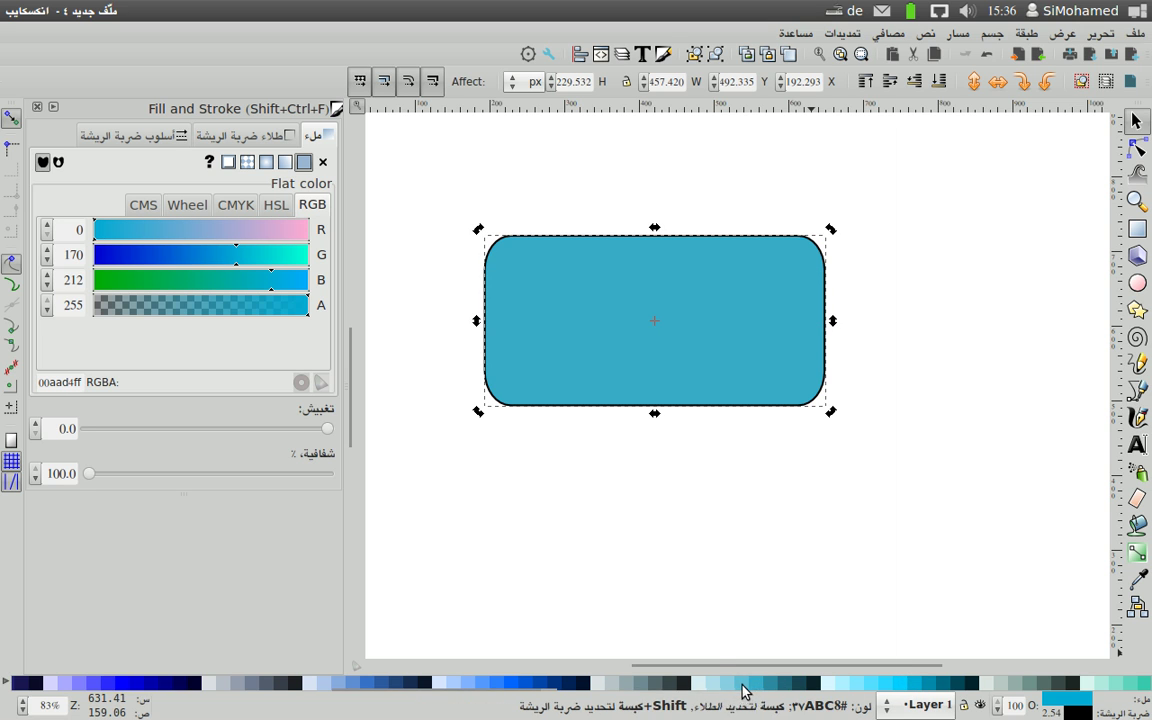
pyautogui.click(746, 685)
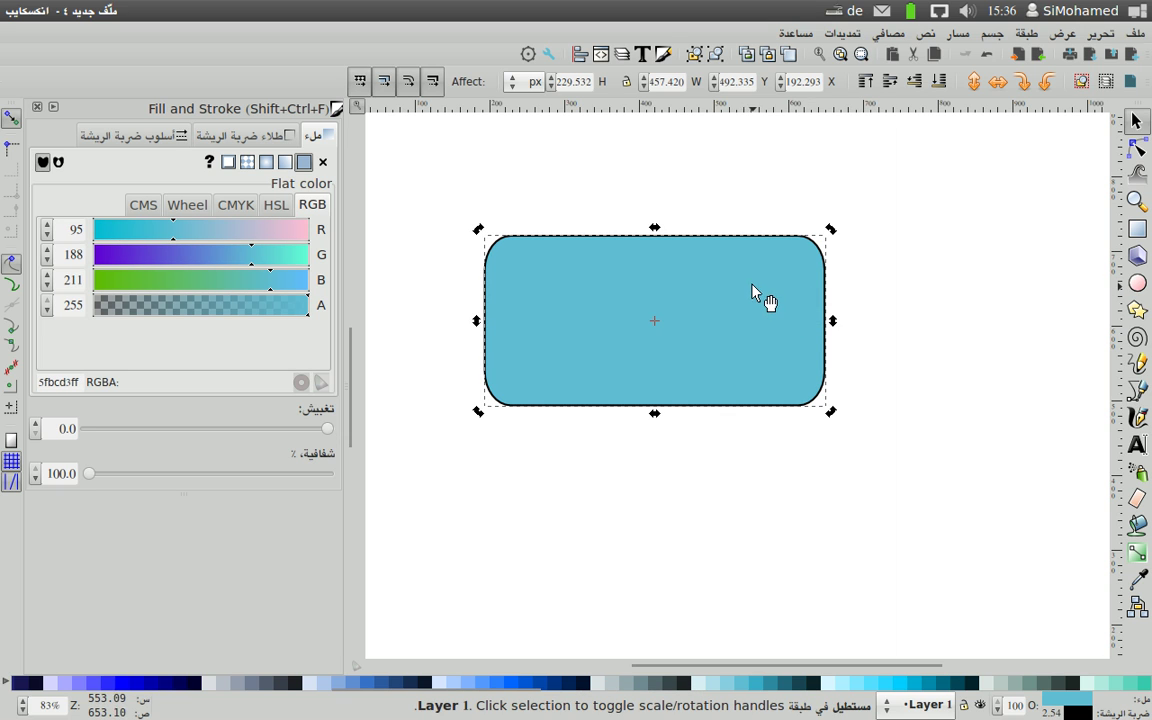
# Try pale pink and muted red outline colours on the stroke colour wheel.
pyautogui.click(259, 138)
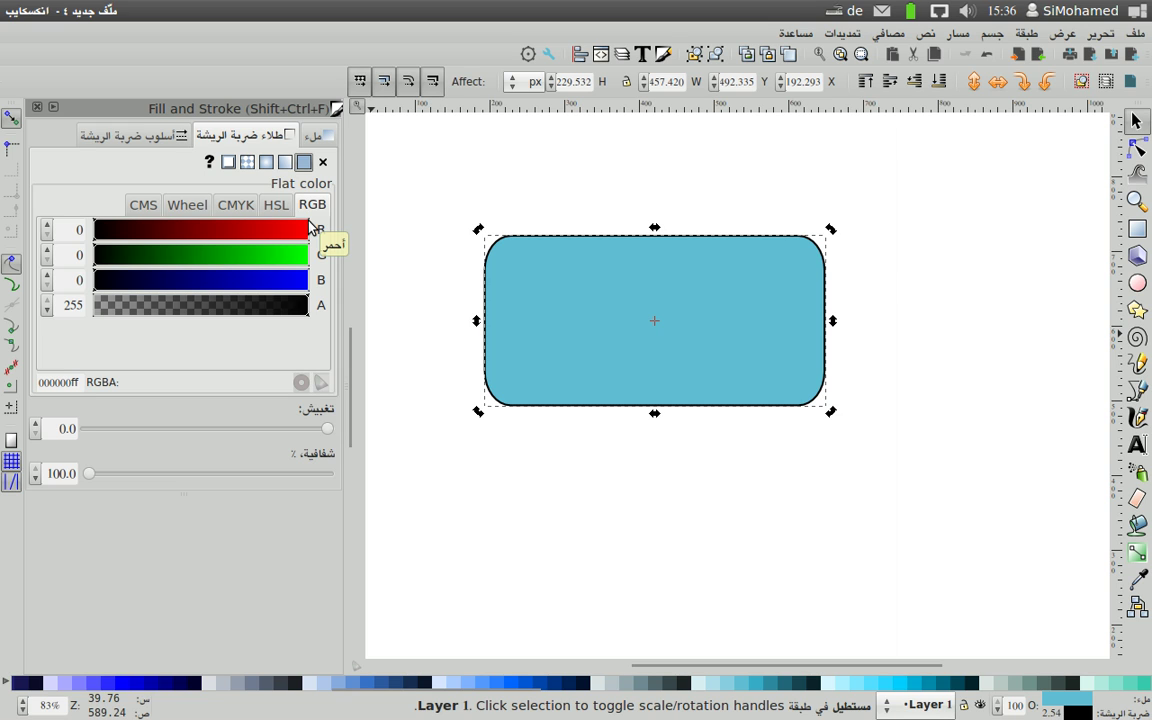
pyautogui.click(195, 207)
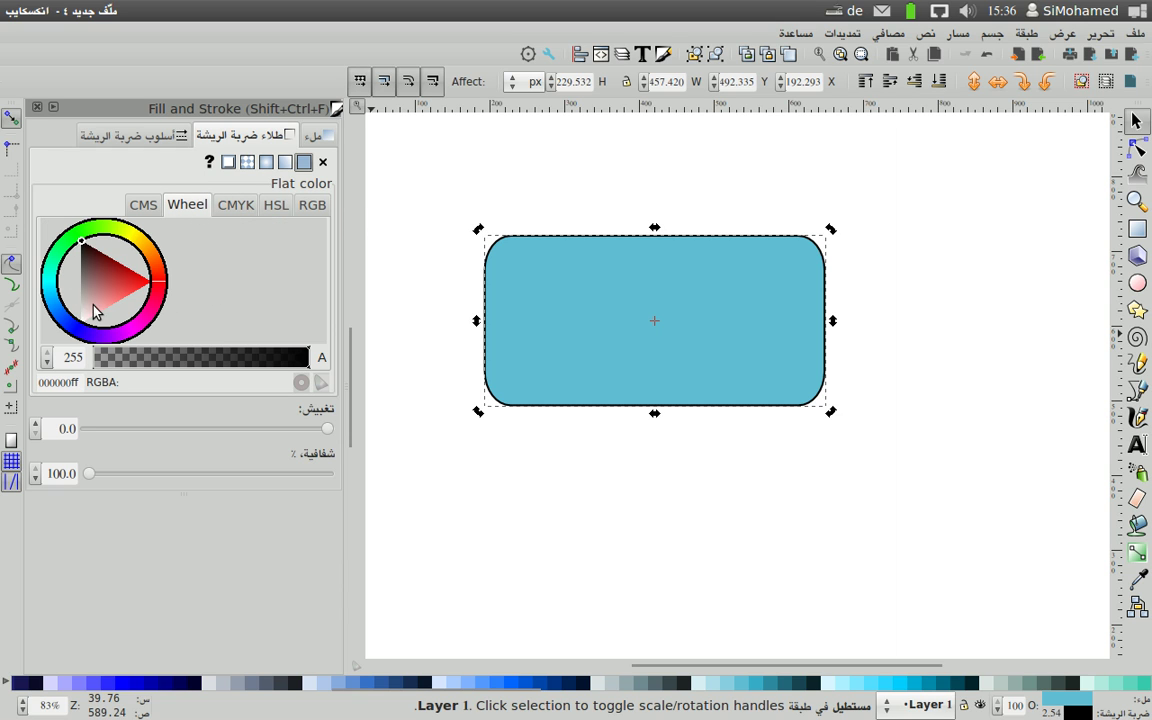
pyautogui.moveTo(90, 300)
pyautogui.mouseDown()
pyautogui.moveTo(137, 288)
pyautogui.moveTo(116, 262)
pyautogui.moveTo(83, 272)
pyautogui.moveTo(86, 396)
pyautogui.mouseUp()
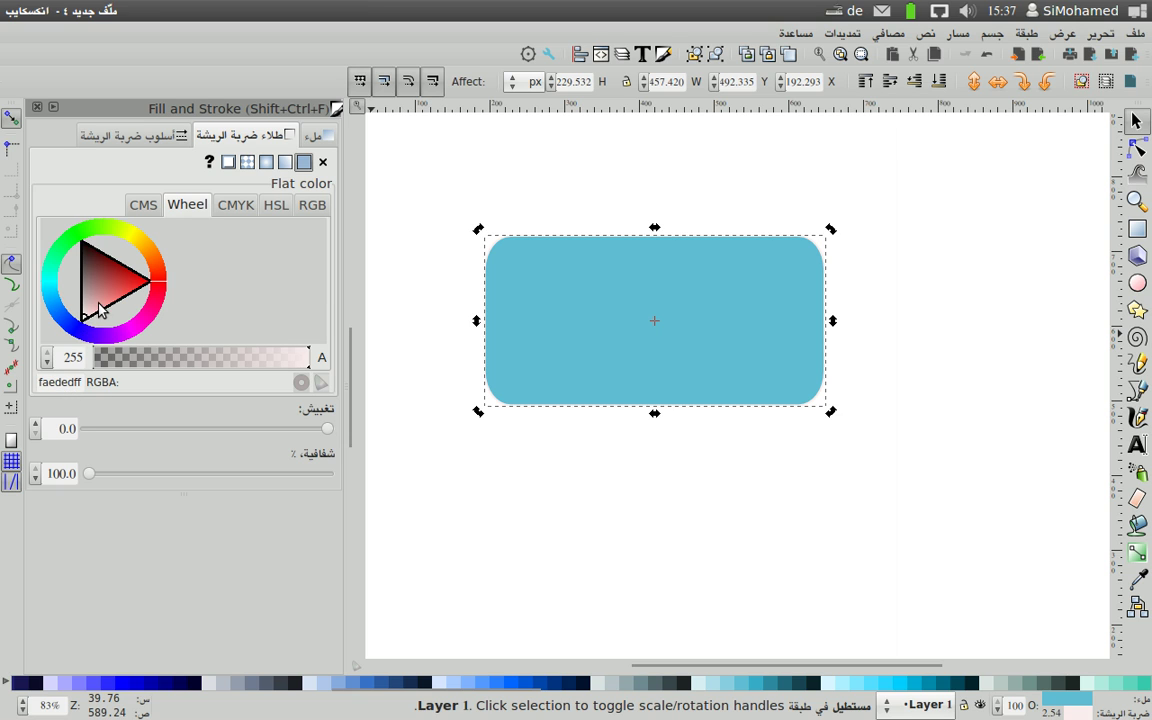
pyautogui.moveTo(84, 318); pyautogui.dragTo(99, 286)
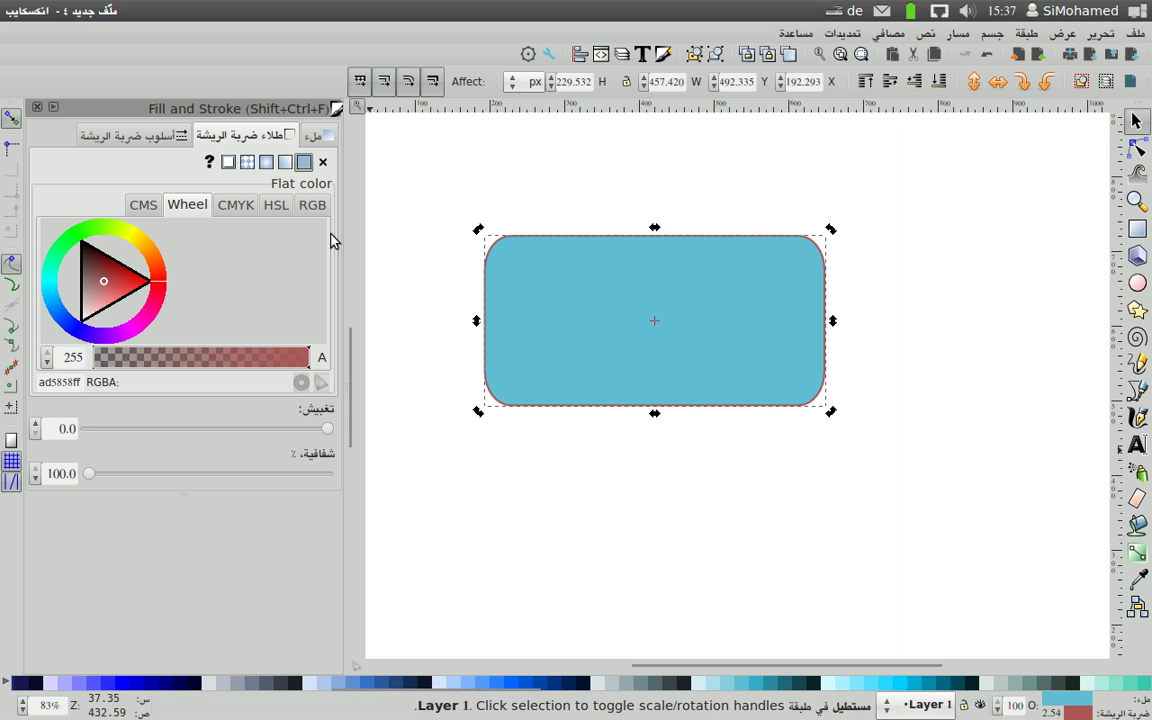
# Drag teal and green palette swatches onto the stroke, leaving a green 00d455 outline.
pyautogui.moveTo(487, 682)
pyautogui.moveTo(495, 678); pyautogui.dragTo(594, 670)
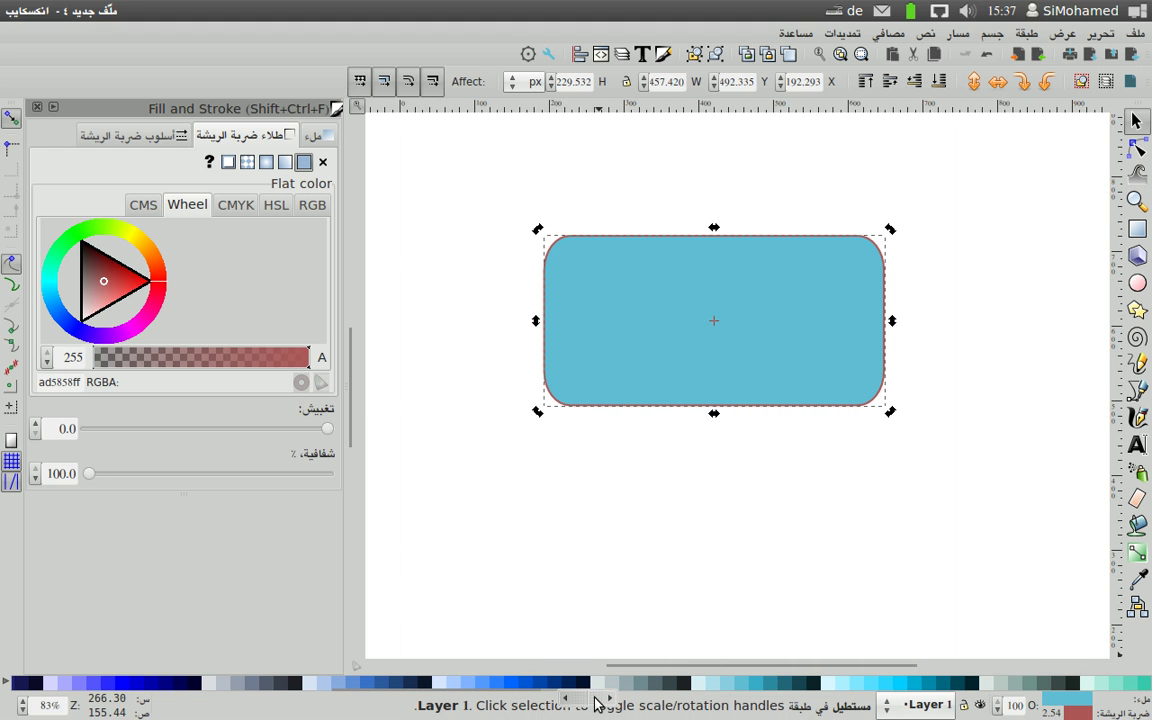
pyautogui.moveTo(595, 703)
pyautogui.mouseDown()
pyautogui.moveTo(820, 703)
pyautogui.moveTo(510, 692)
pyautogui.mouseUp()
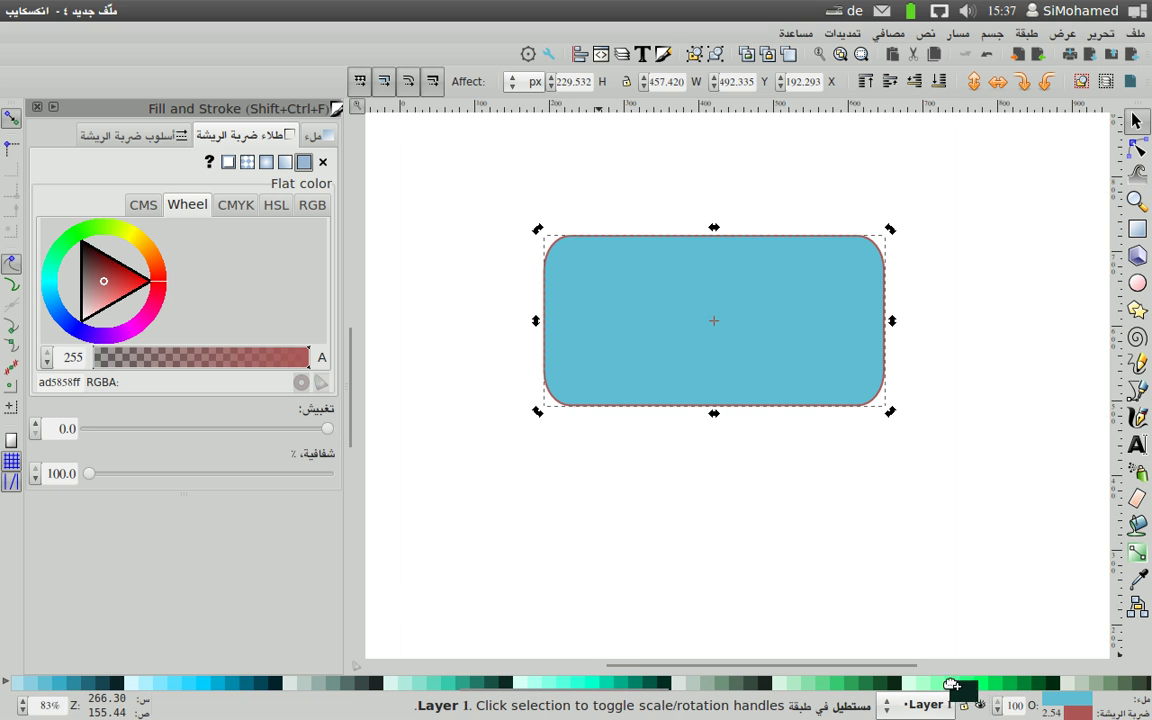
pyautogui.moveTo(953, 684); pyautogui.dragTo(1075, 714)
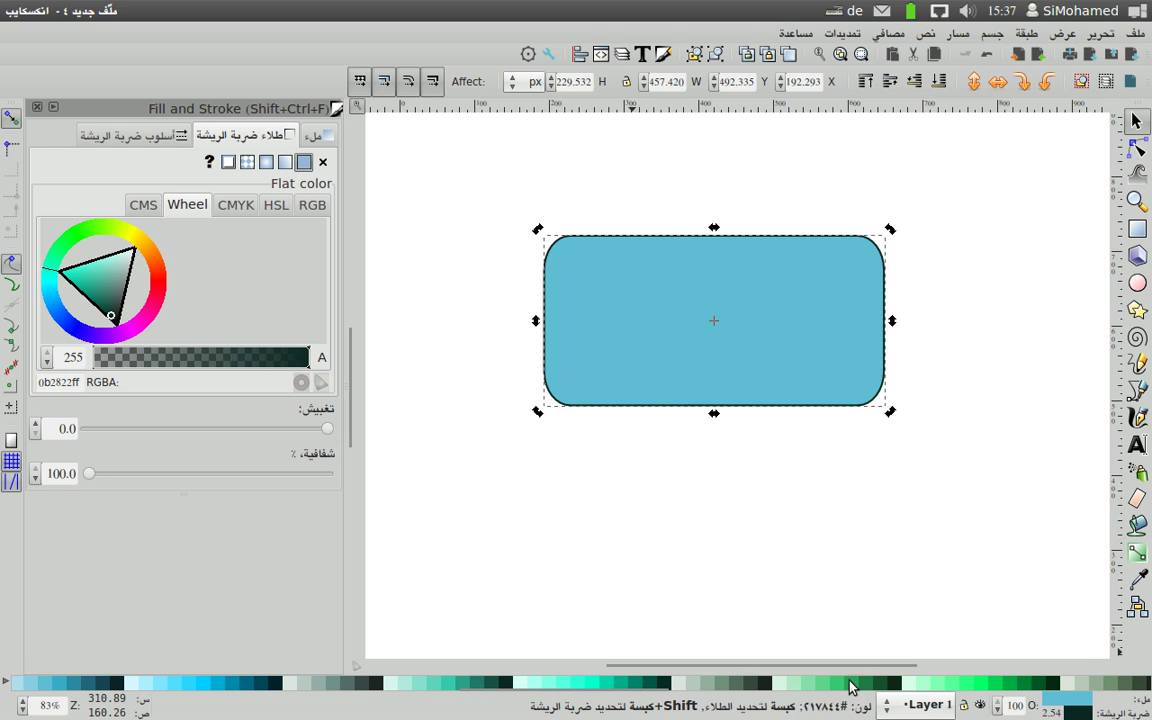
pyautogui.moveTo(997, 686); pyautogui.dragTo(1072, 712)
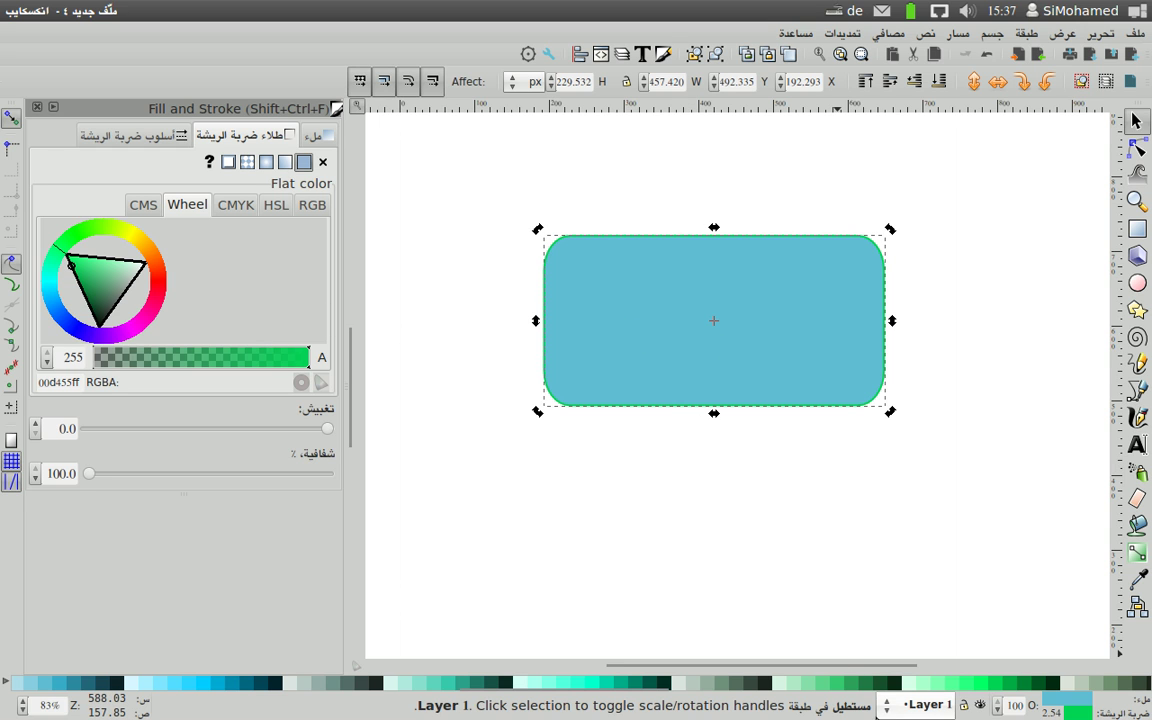
pyautogui.scroll(-1, 850, 684)
pyautogui.moveTo(876, 703); pyautogui.dragTo(1146, 693)
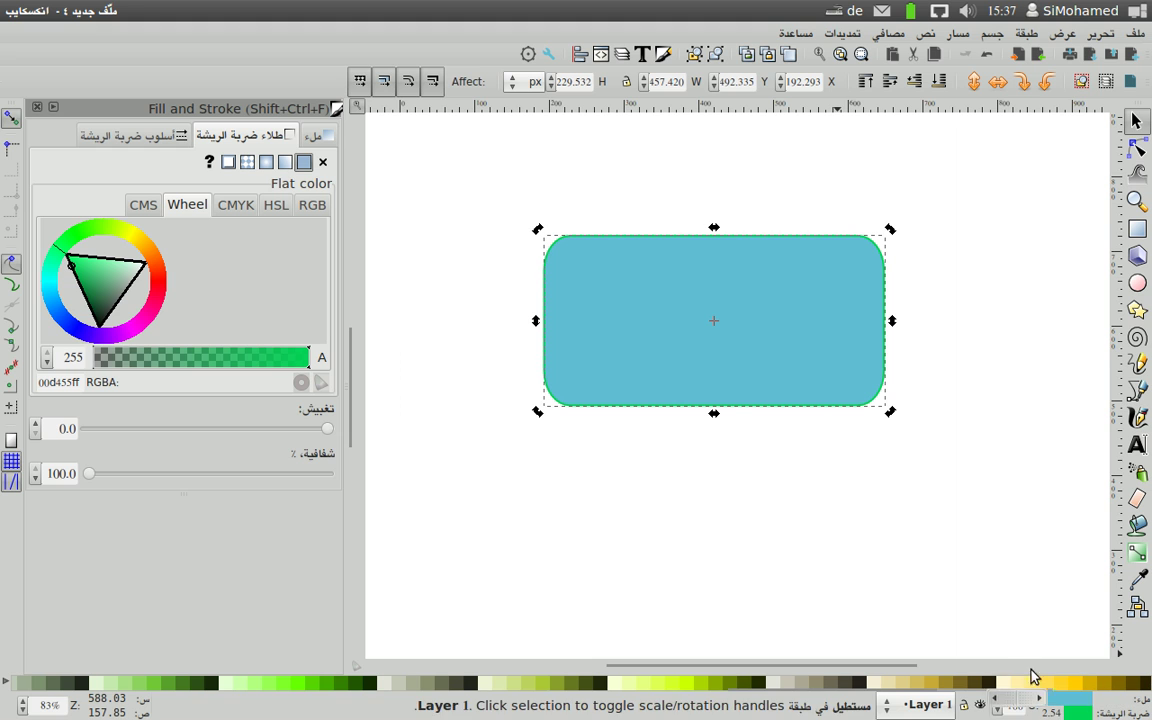
pyautogui.moveTo(993, 697); pyautogui.dragTo(1018, 697)
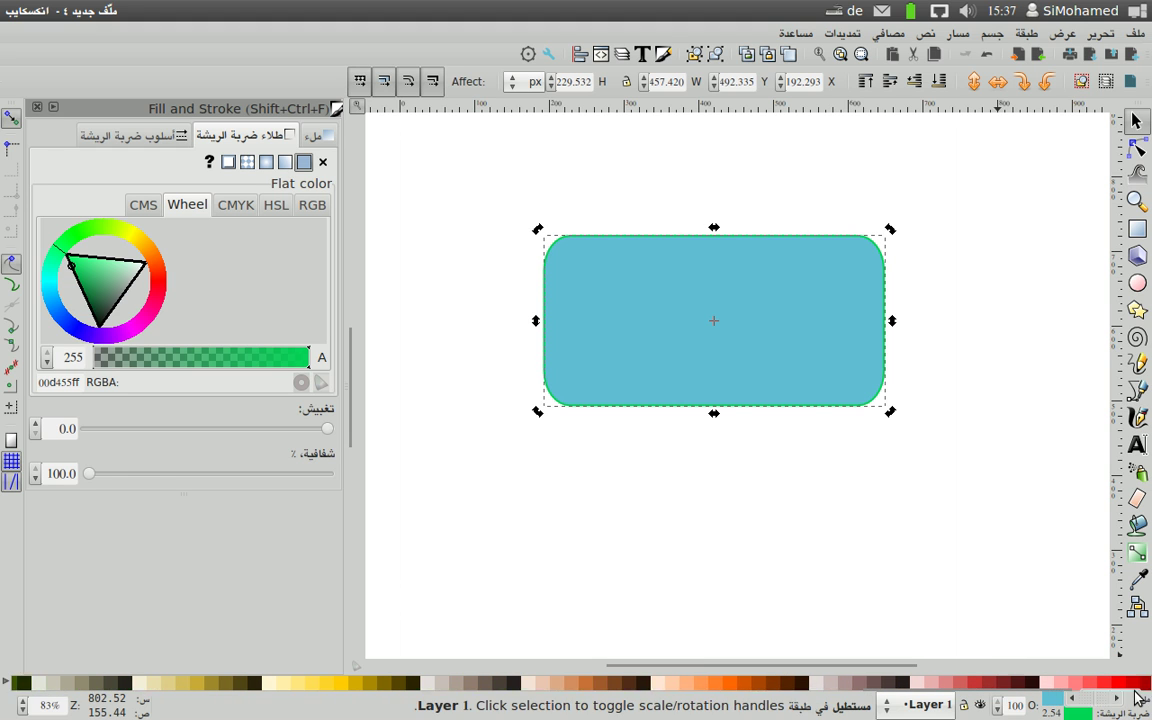
pyautogui.scroll(-3, 1018, 697)
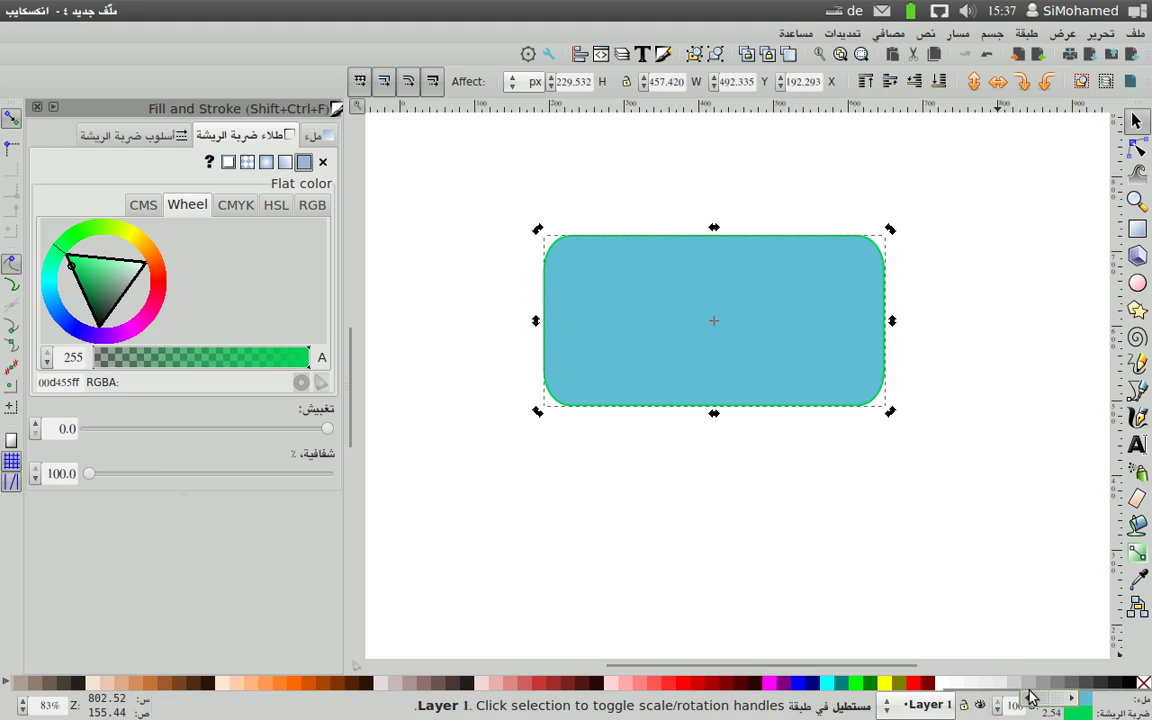
# Give the rectangle a white outline, narrow it to about 375 × 225 px, and move it left.
pyautogui.keyDown('shift'); pyautogui.click(943, 683); pyautogui.keyUp('shift')
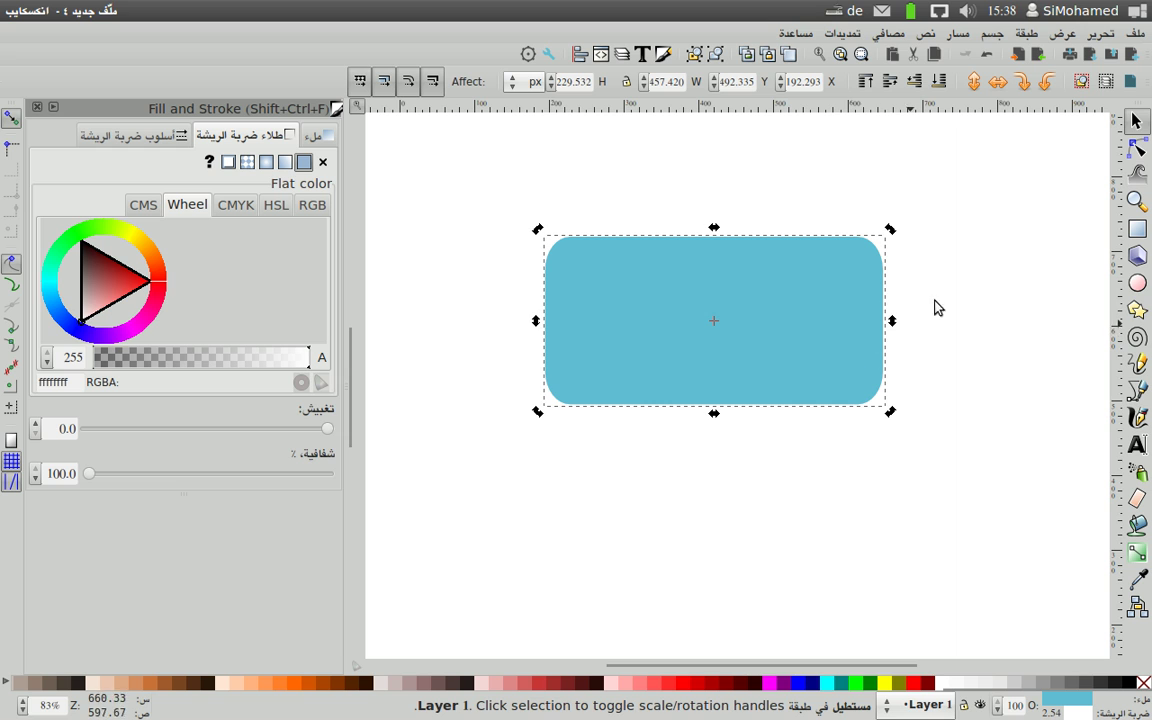
pyautogui.click(816, 312)
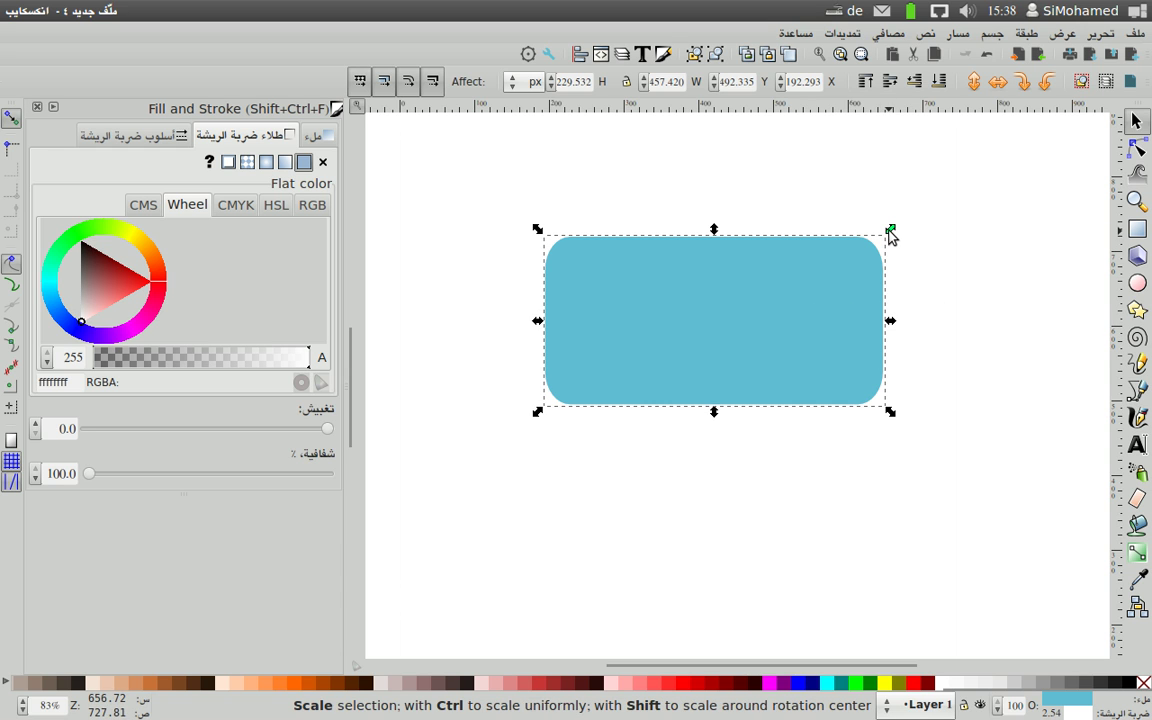
pyautogui.moveTo(885, 238); pyautogui.dragTo(868, 322)
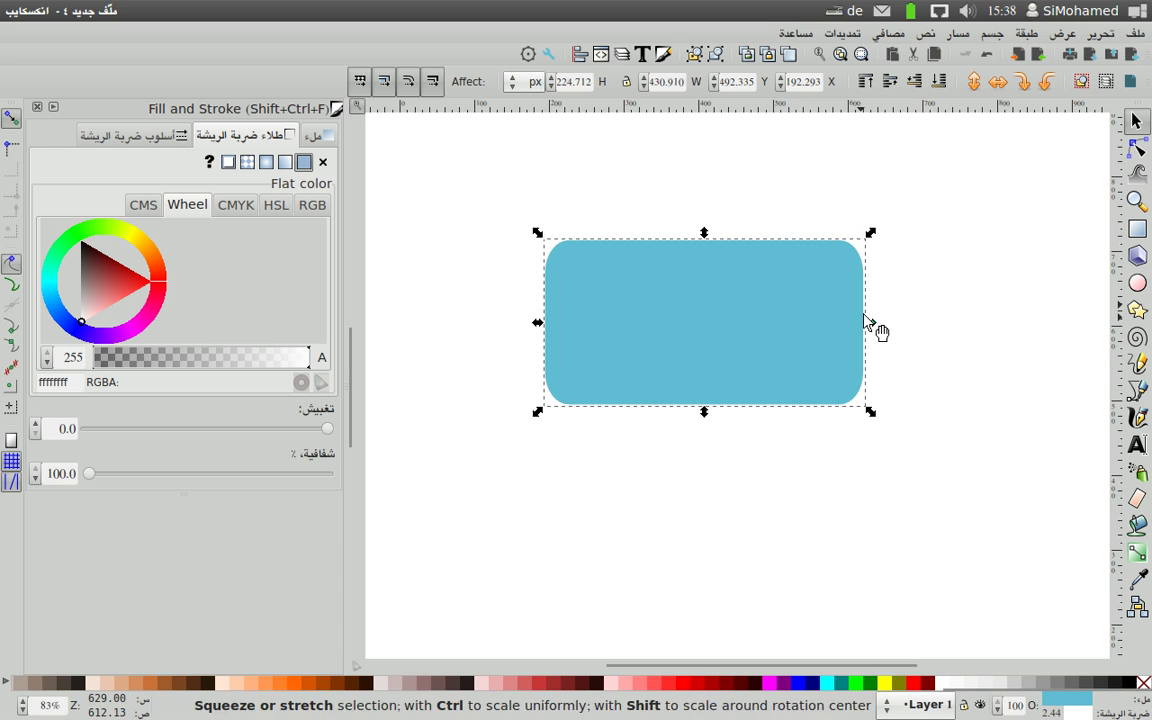
pyautogui.moveTo(868, 321); pyautogui.dragTo(802, 337)
pyautogui.moveTo(694, 314)
pyautogui.mouseDown()
pyautogui.moveTo(572, 330)
pyautogui.moveTo(590, 314)
pyautogui.mouseUp()
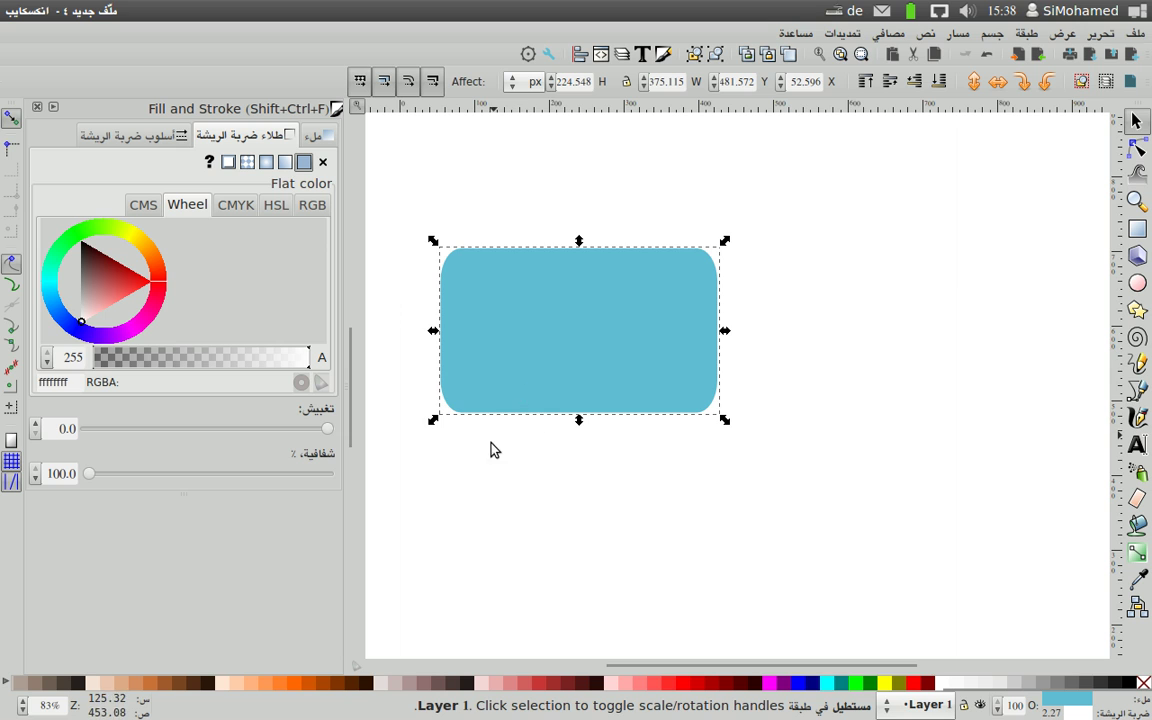
pyautogui.press('Escape')
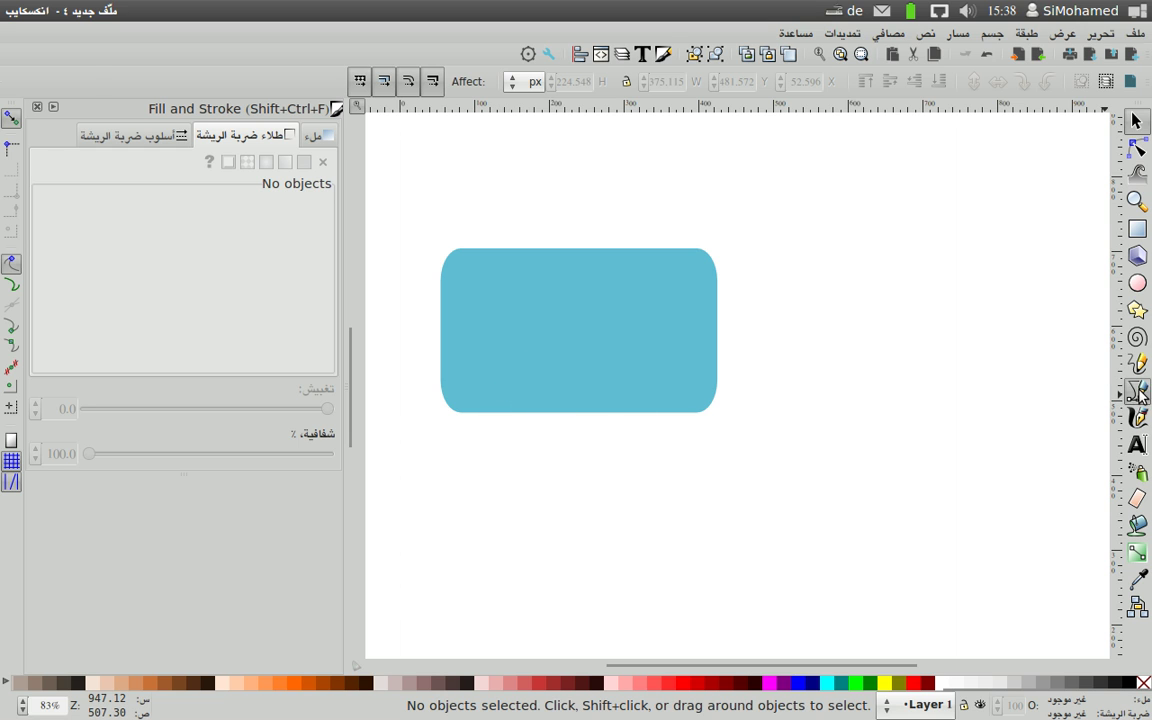
# Draw a closed three-point triangle tail, about 96 × 52 px, under the rectangle's lower-left edge.
pyautogui.click(1137, 392)
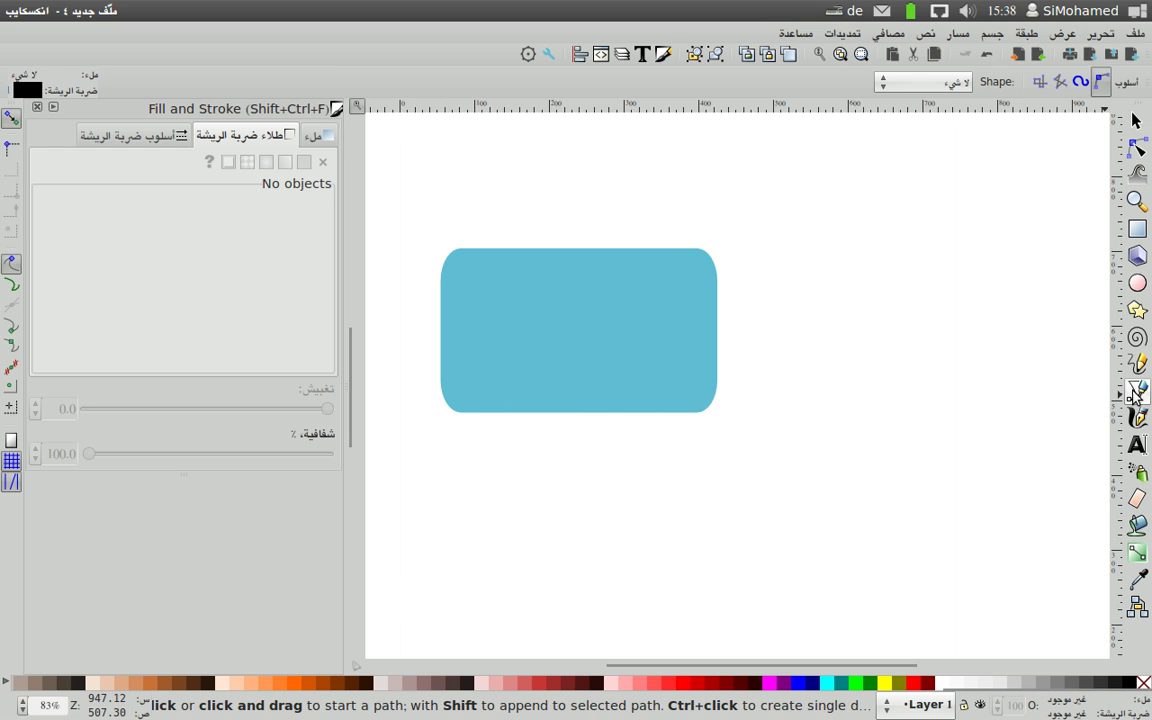
pyautogui.click(505, 403)
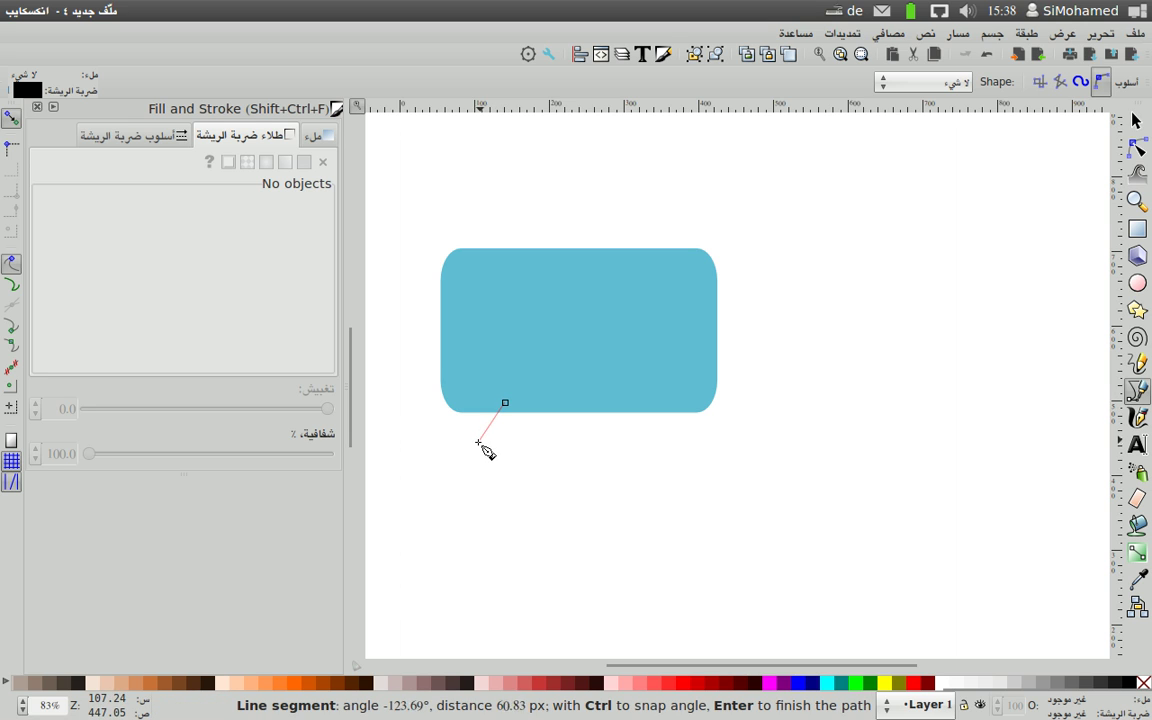
pyautogui.click(487, 439)
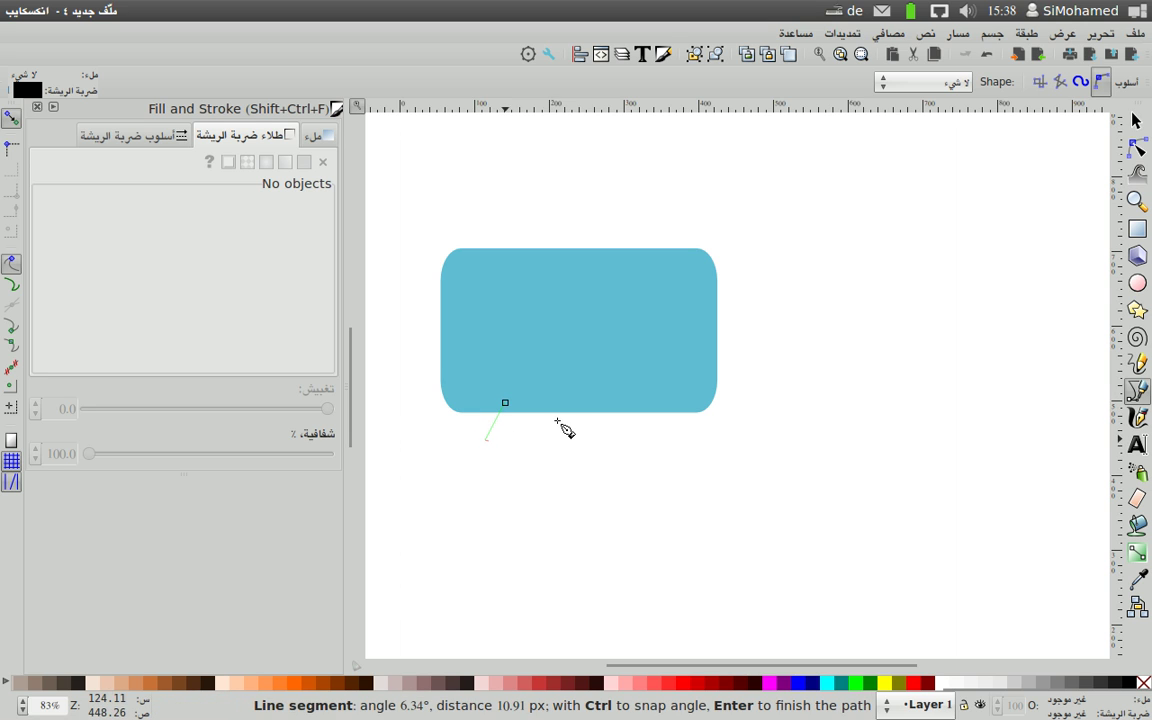
pyautogui.click(557, 406)
pyautogui.click(505, 403)
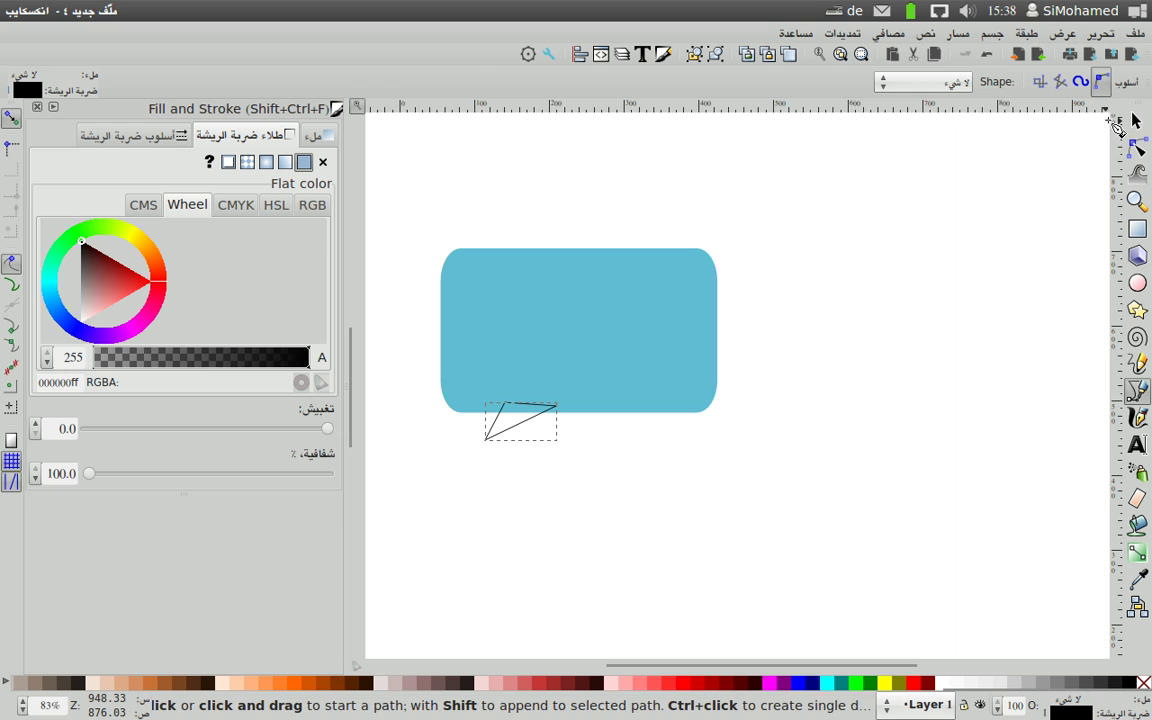
pyautogui.press('s')
pyautogui.press('Tab')
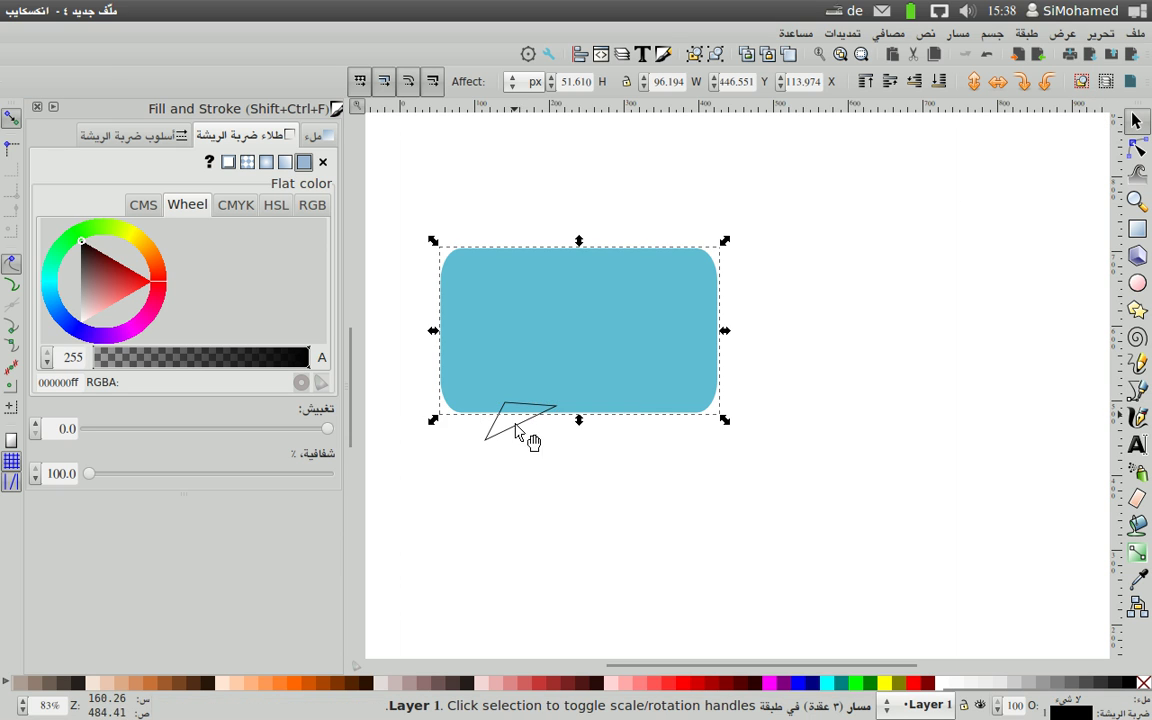
# Fill the triangle tail with the rectangle's light blue from the palette.
pyautogui.click(507, 441)
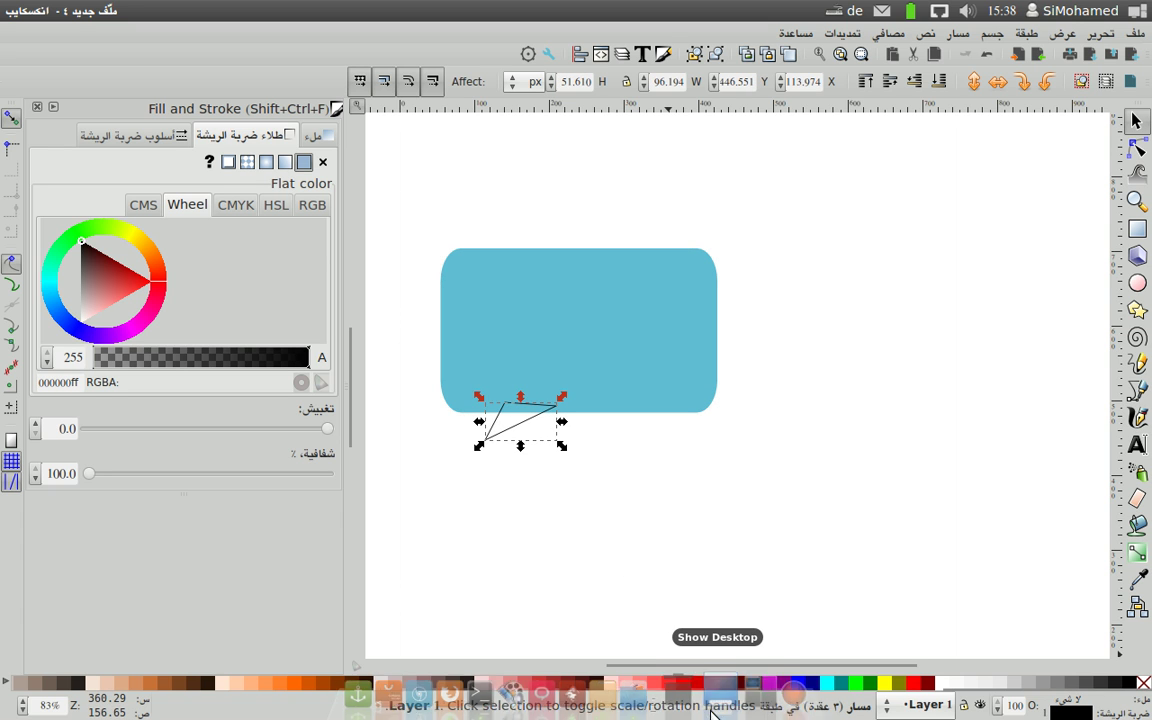
pyautogui.scroll(-5, 545, 694)
pyautogui.scroll(-5, 345, 682)
pyautogui.scroll(-3, 316, 688)
pyautogui.scroll(-3, 316, 688)
pyautogui.scroll(-3, 278, 692)
pyautogui.scroll(-3, 278, 692)
pyautogui.click(80, 684)
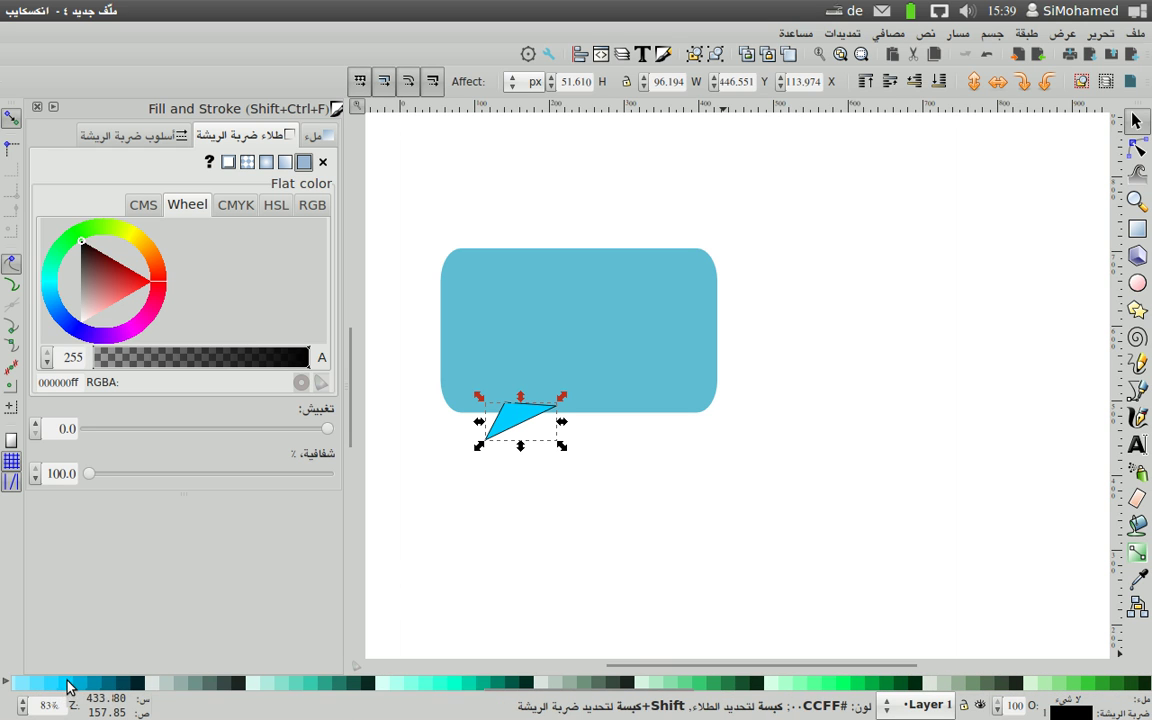
pyautogui.click(77, 684)
pyautogui.moveTo(80, 690)
pyautogui.mouseDown()
pyautogui.moveTo(385, 700)
pyautogui.moveTo(185, 698)
pyautogui.mouseUp()
pyautogui.click(185, 684)
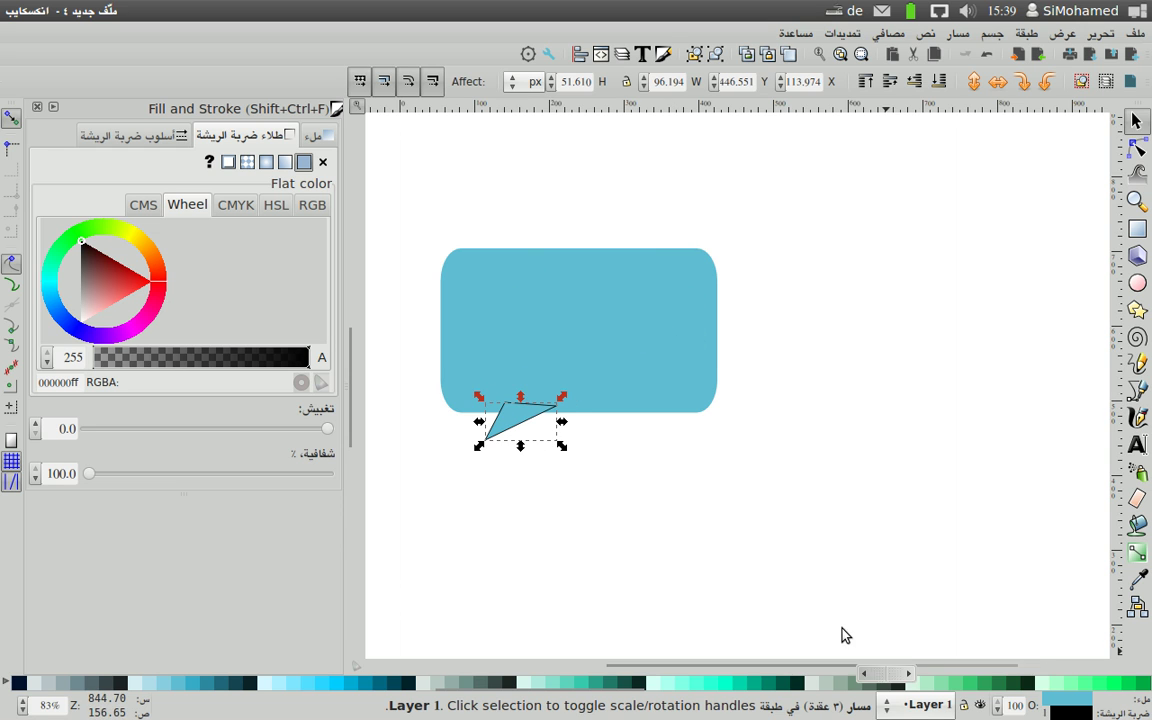
# Set the tail's stroke colour to ffffffff so it has a white outline.
pyautogui.click(72, 384)
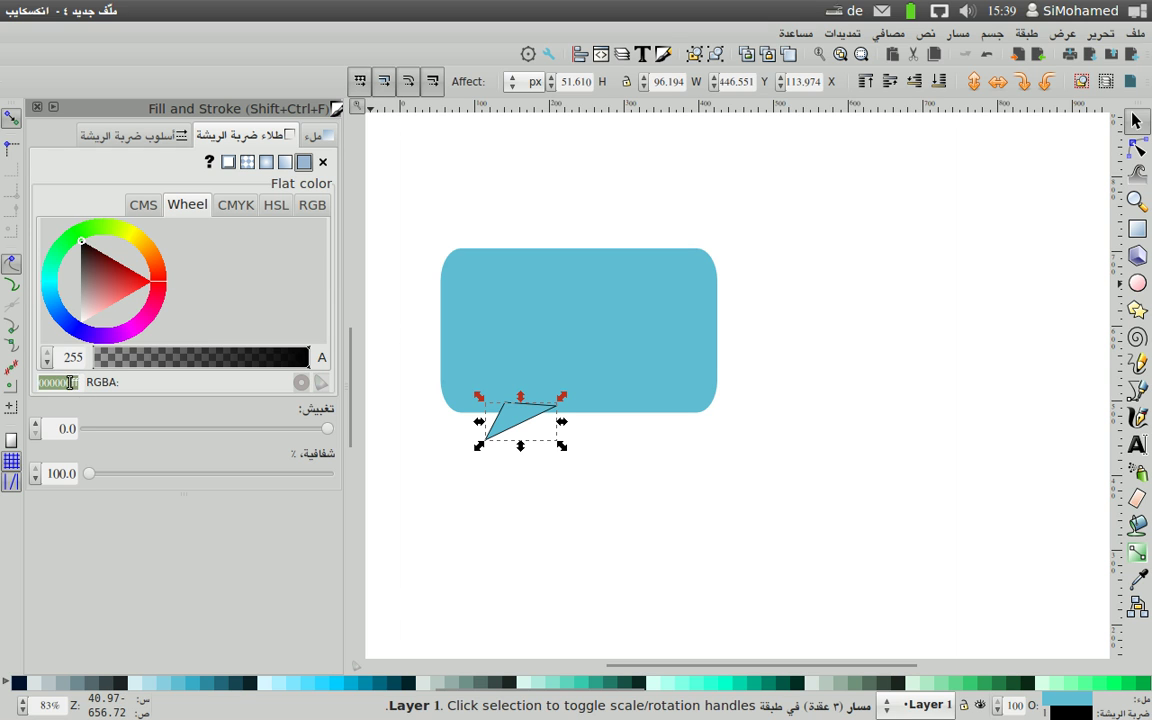
pyautogui.doubleClick(72, 382)
pyautogui.write('ffffffff')
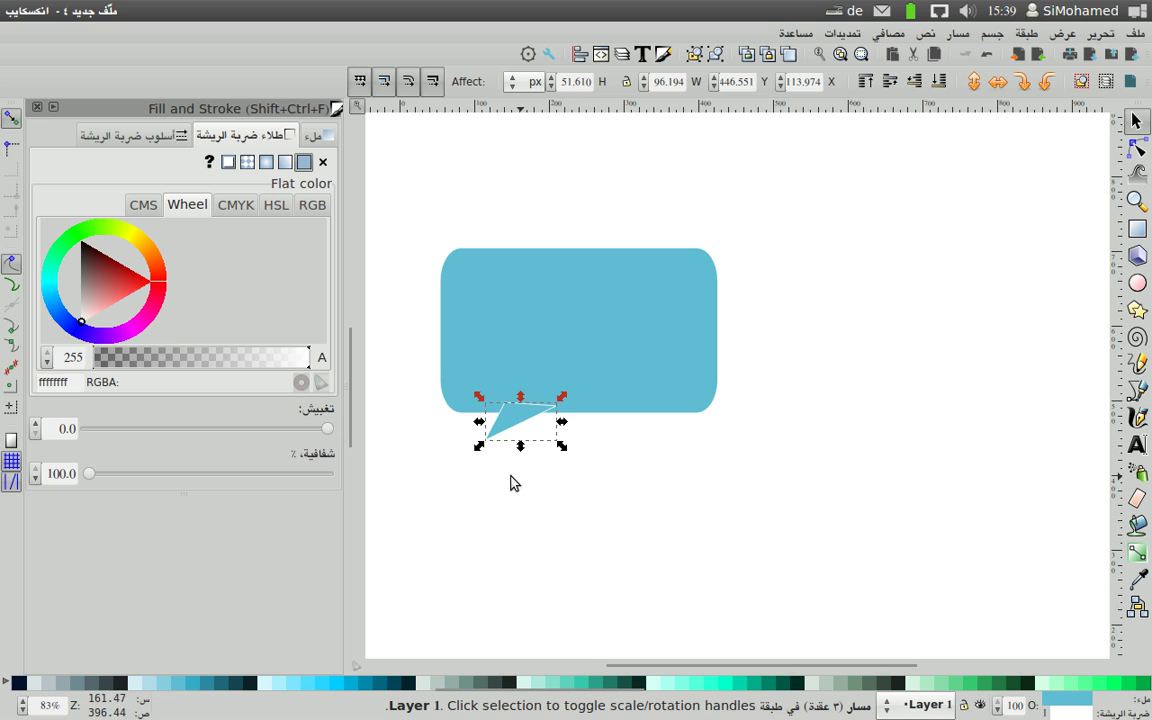
pyautogui.click(641, 460)
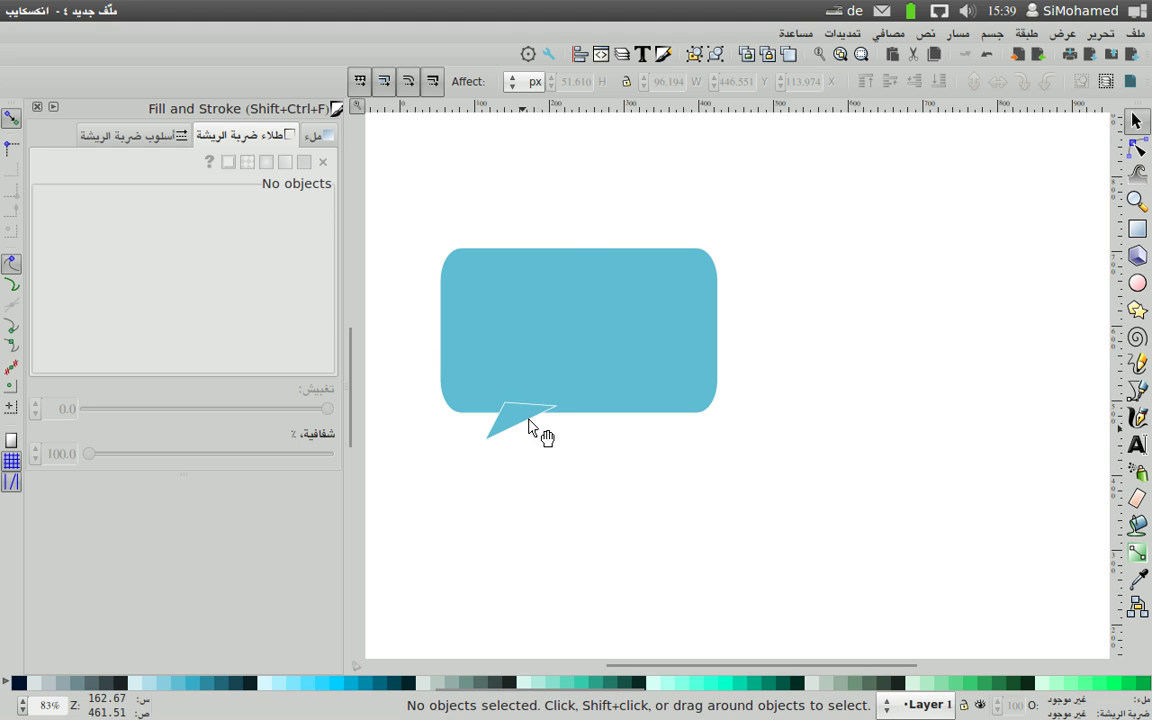
# Union the rounded rectangle and triangle tail into one 11-node bubble, shifted slightly left.
pyautogui.click(577, 332)
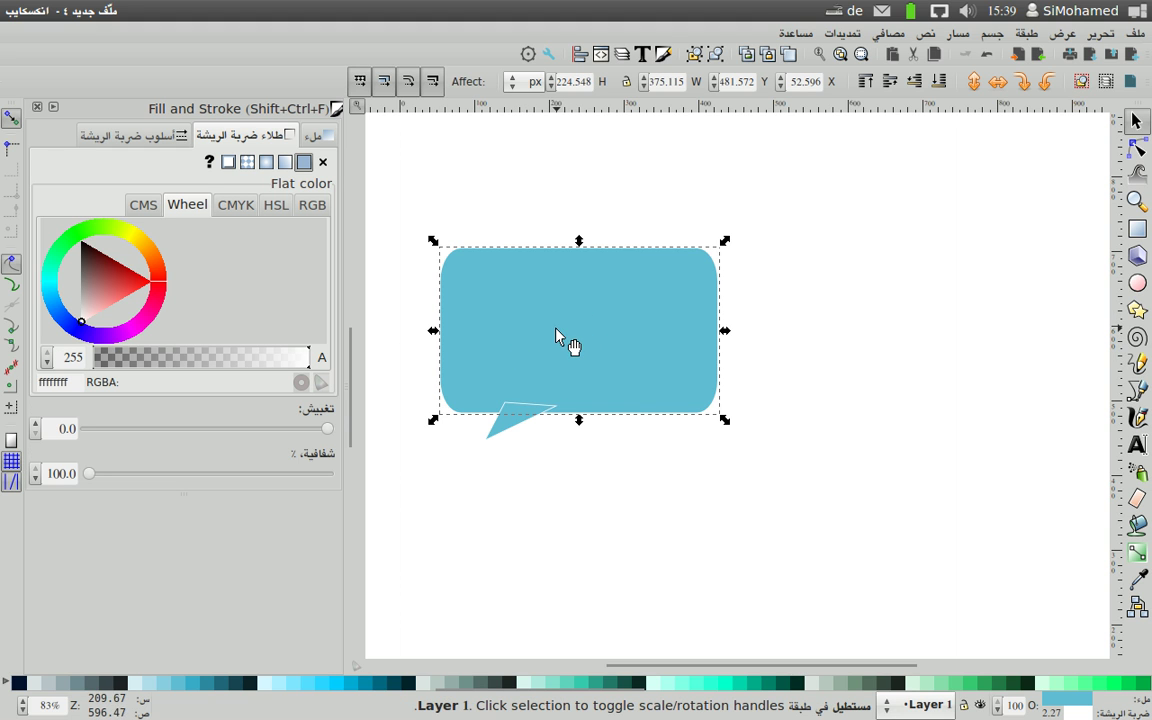
pyautogui.keyDown('shift'); pyautogui.click(505, 432); pyautogui.keyUp('shift')
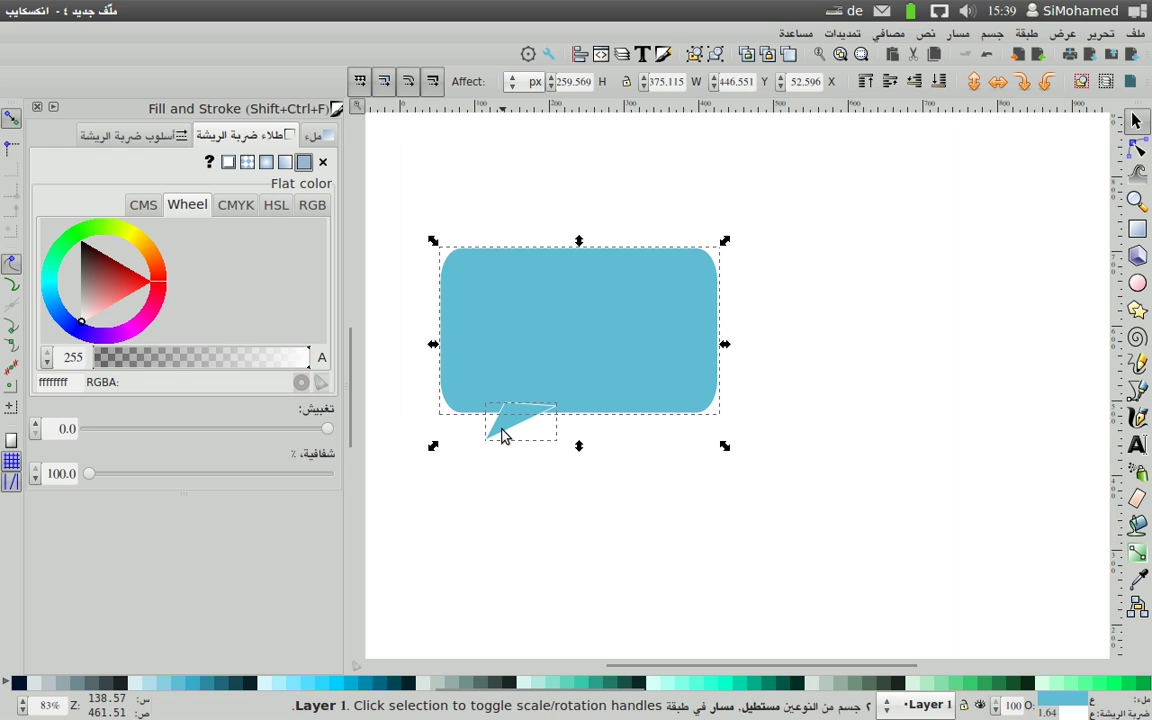
pyautogui.click(957, 36)
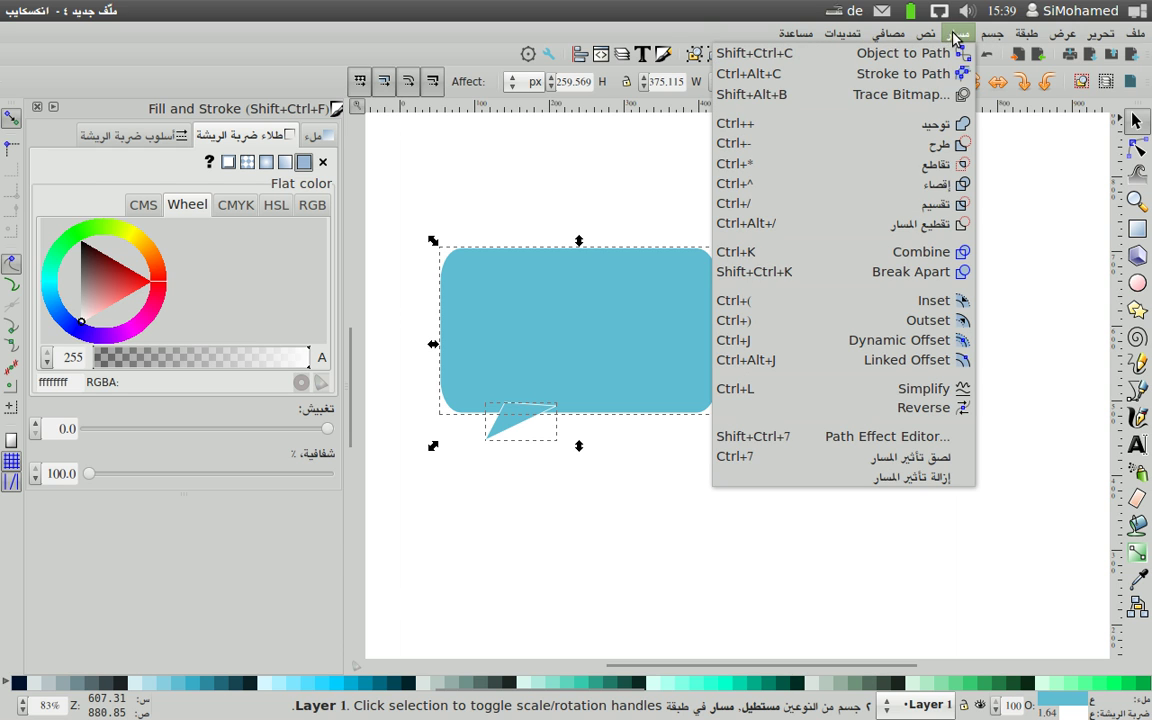
pyautogui.click(929, 128)
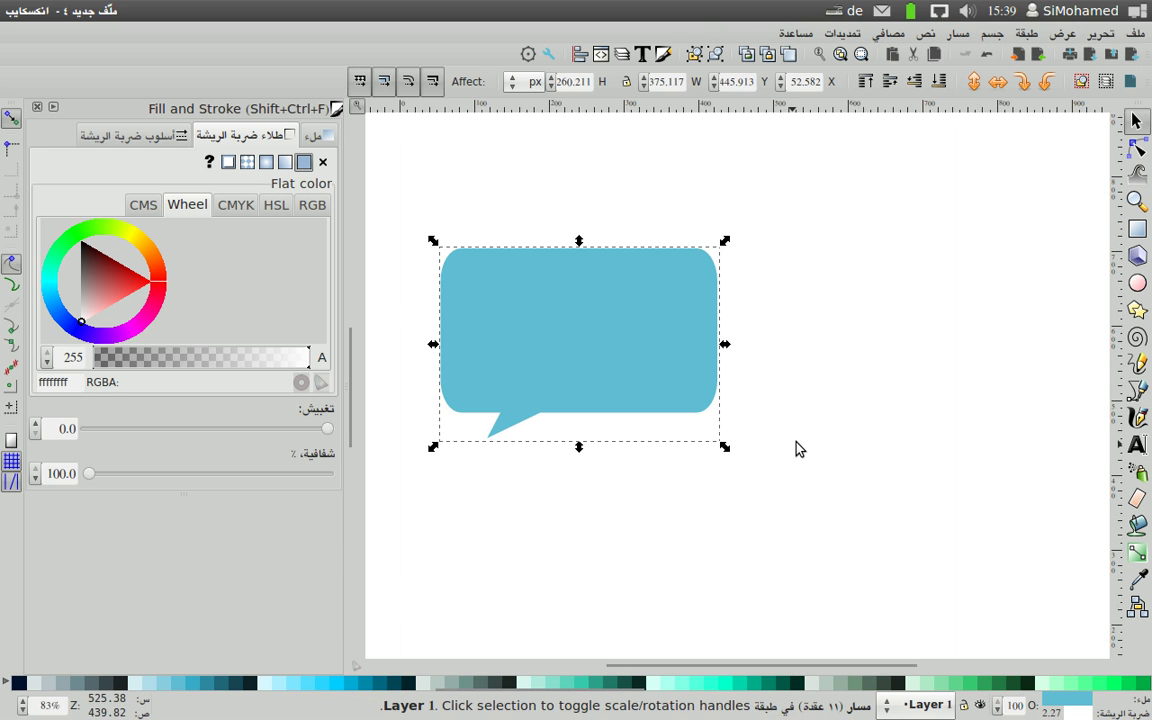
pyautogui.click(573, 501)
pyautogui.moveTo(685, 262)
pyautogui.mouseDown()
pyautogui.moveTo(564, 310)
pyautogui.moveTo(571, 316)
pyautogui.mouseUp()
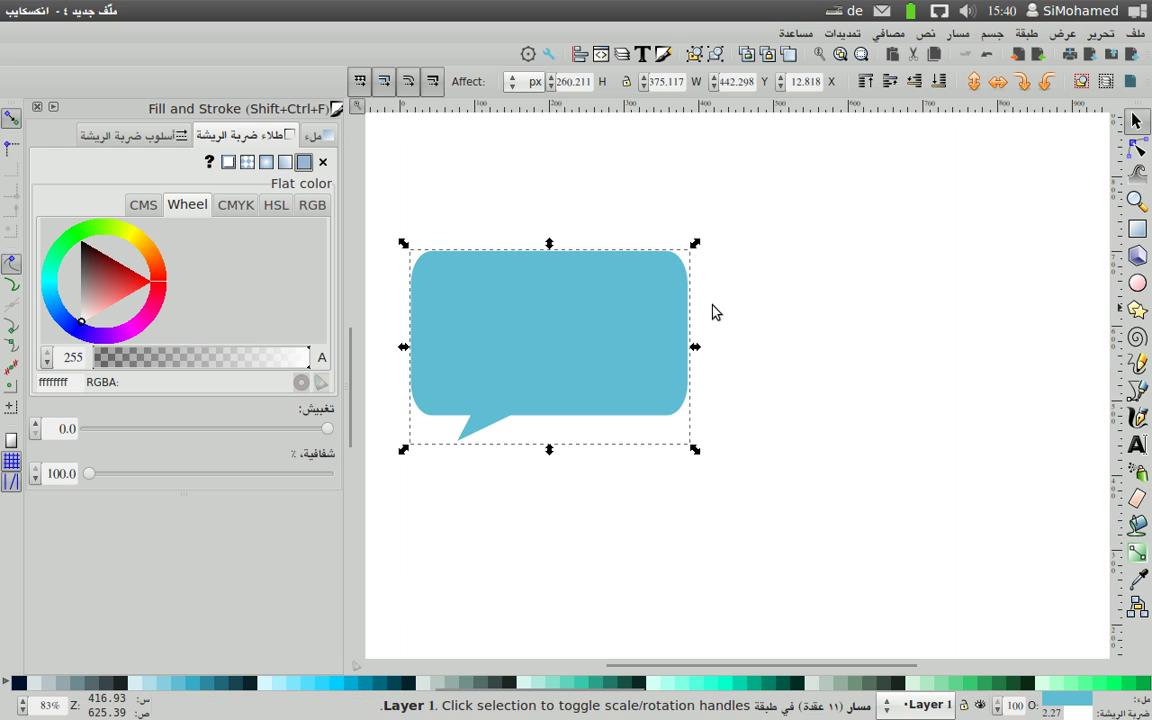
pyautogui.click(584, 334)
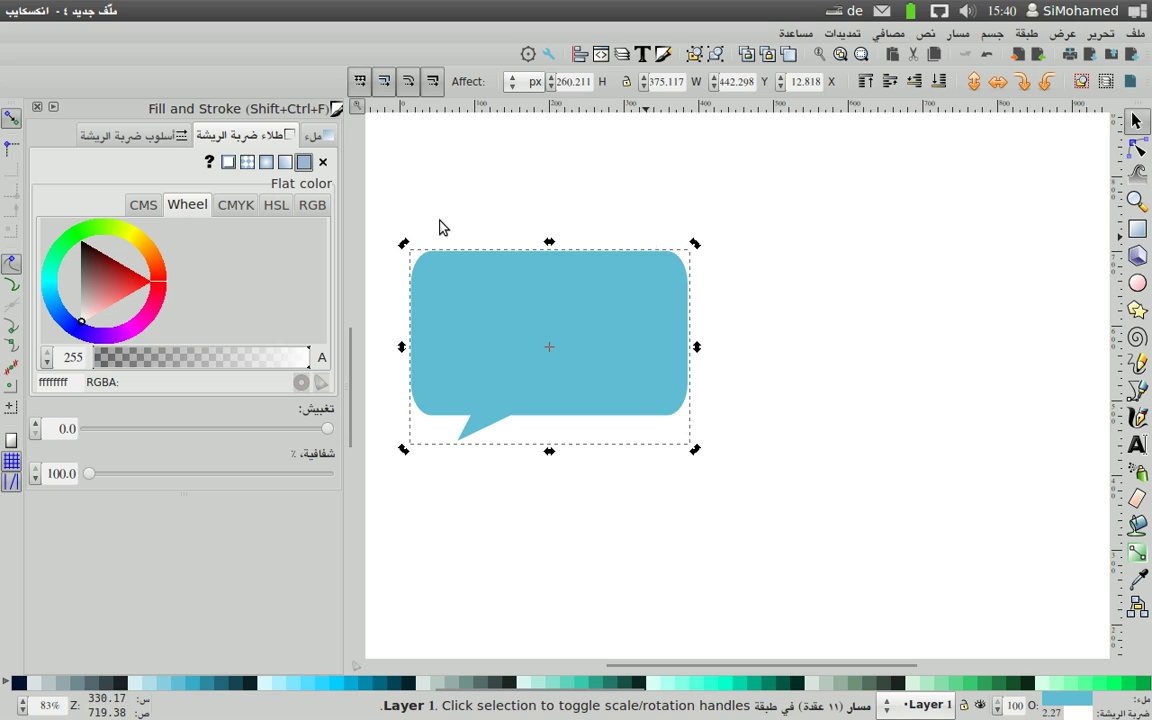
pyautogui.click(614, 320)
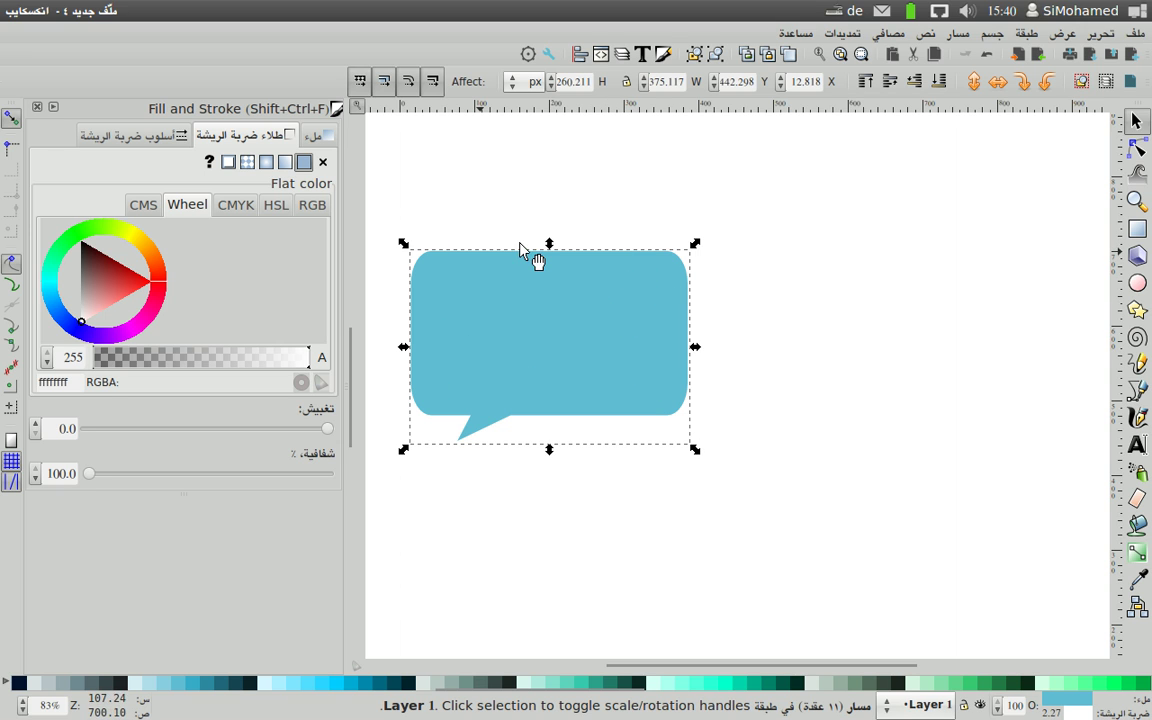
pyautogui.click(603, 305)
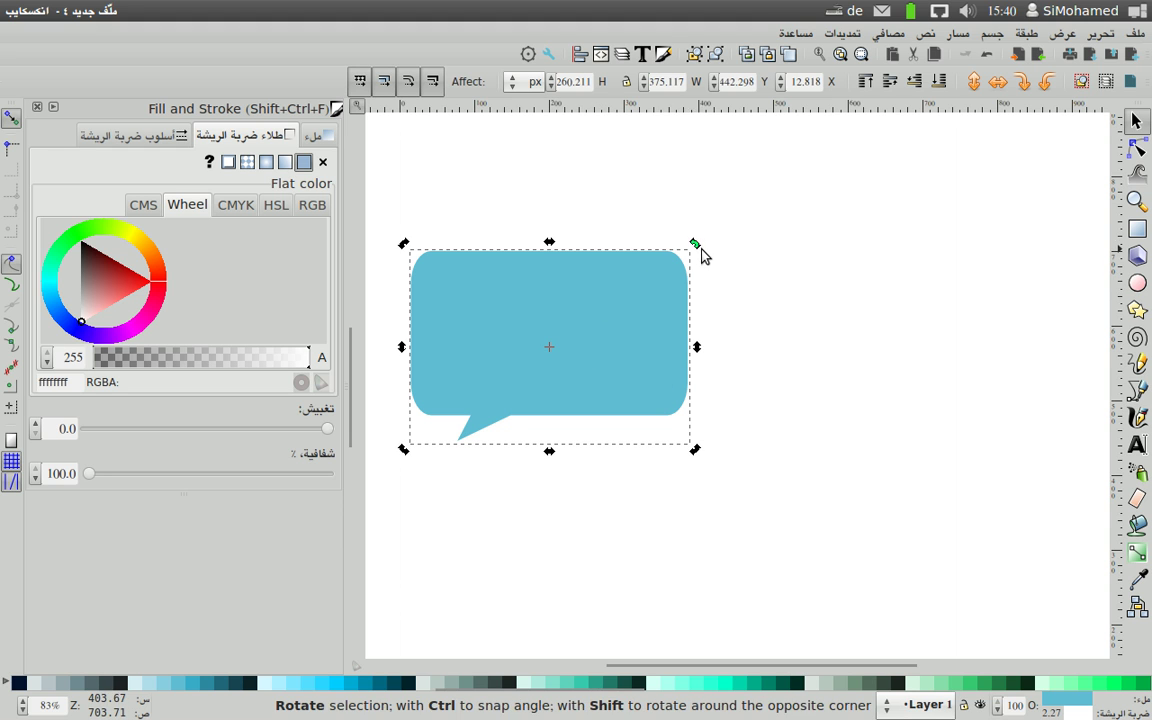
pyautogui.moveTo(703, 251)
pyautogui.mouseDown()
pyautogui.moveTo(544, 395)
pyautogui.moveTo(637, 281)
pyautogui.mouseUp()
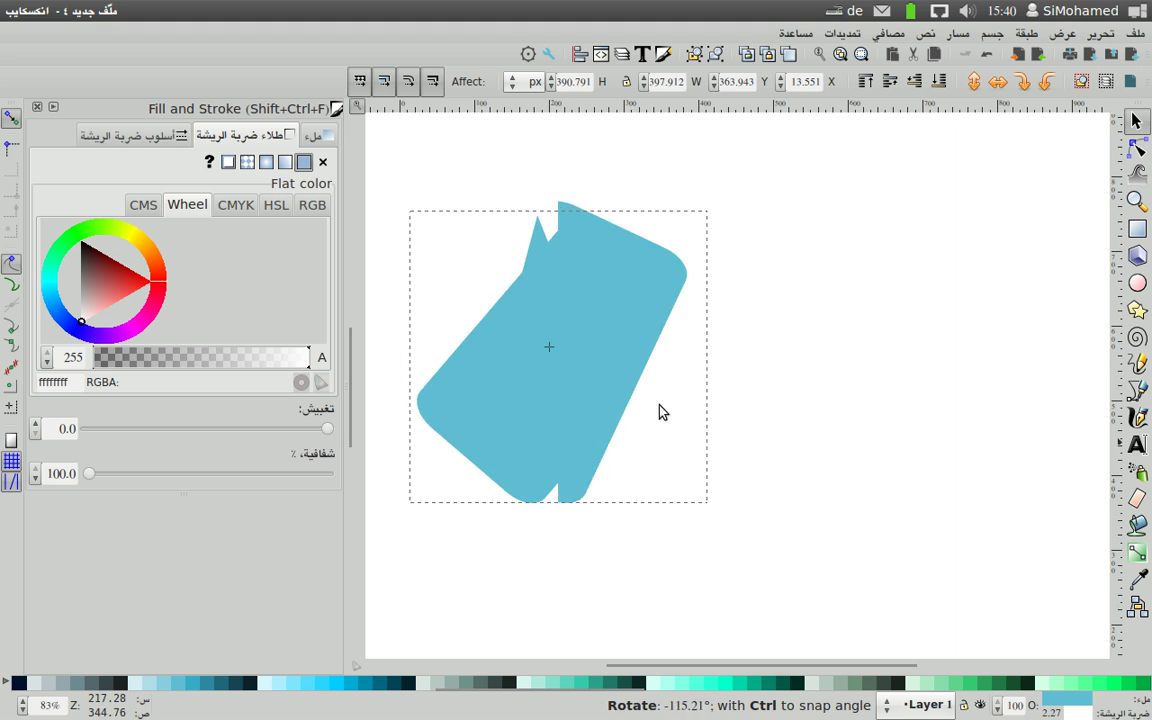
pyautogui.moveTo(637, 281); pyautogui.dragTo(648, 320)
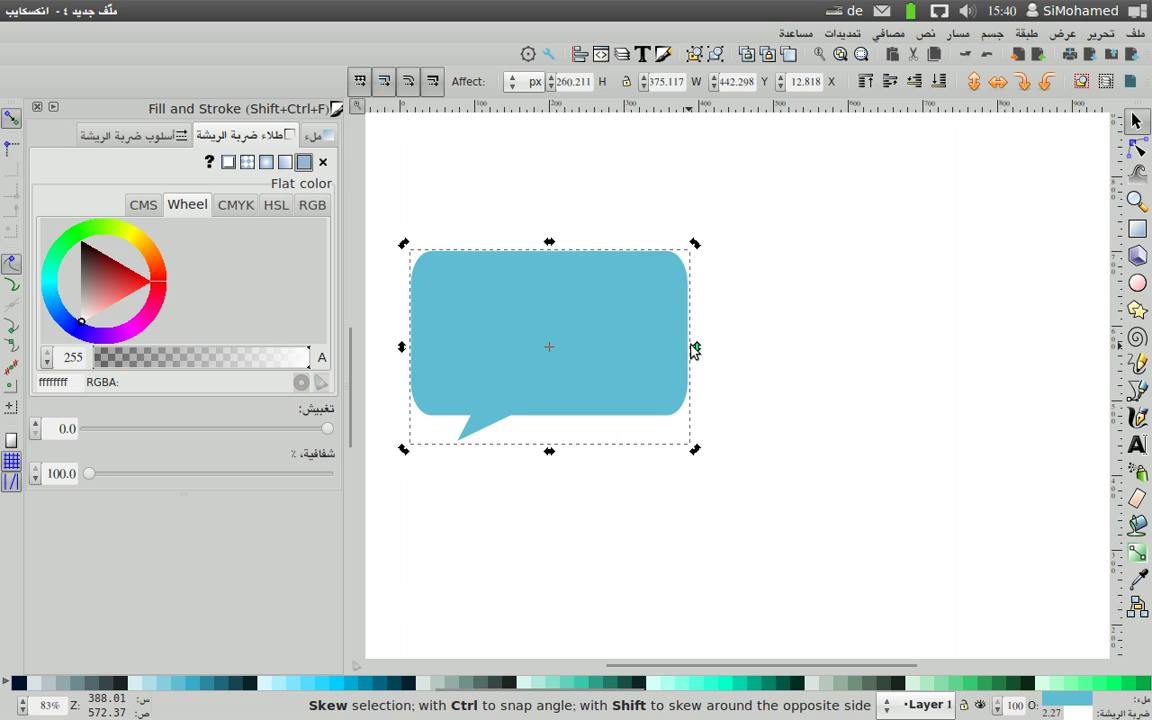
pyautogui.moveTo(697, 348)
pyautogui.mouseDown()
pyautogui.moveTo(691, 290)
pyautogui.moveTo(678, 433)
pyautogui.mouseUp()
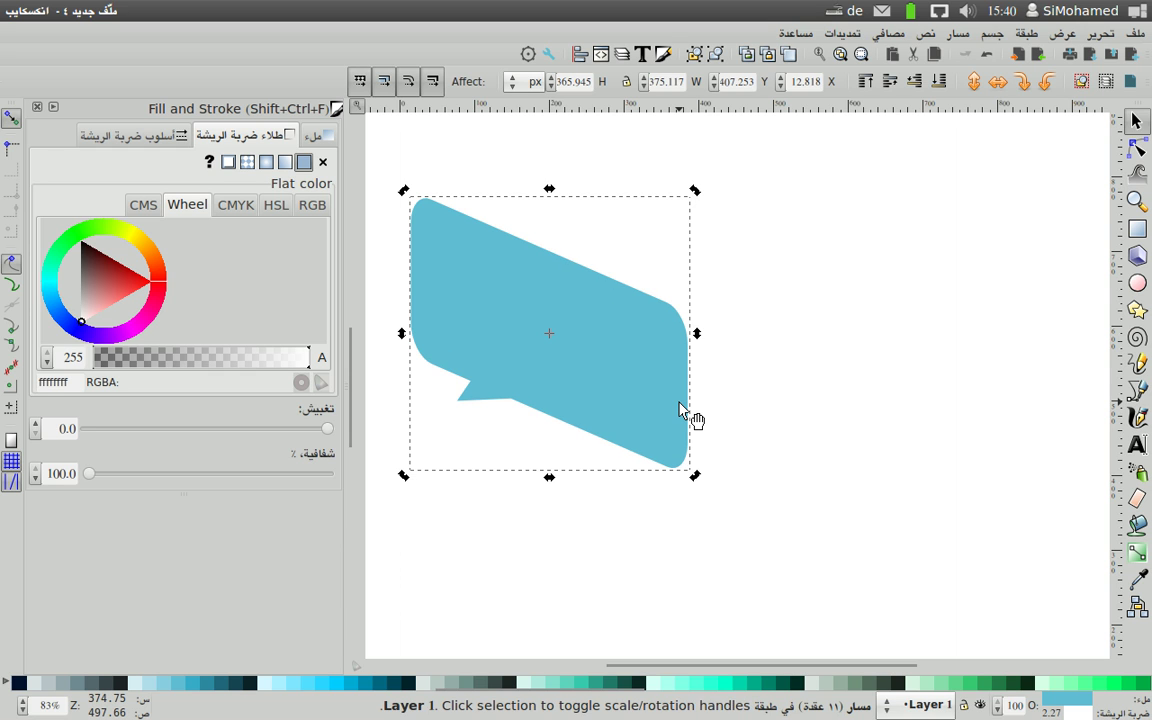
pyautogui.hotkey('ctrl', 'z')
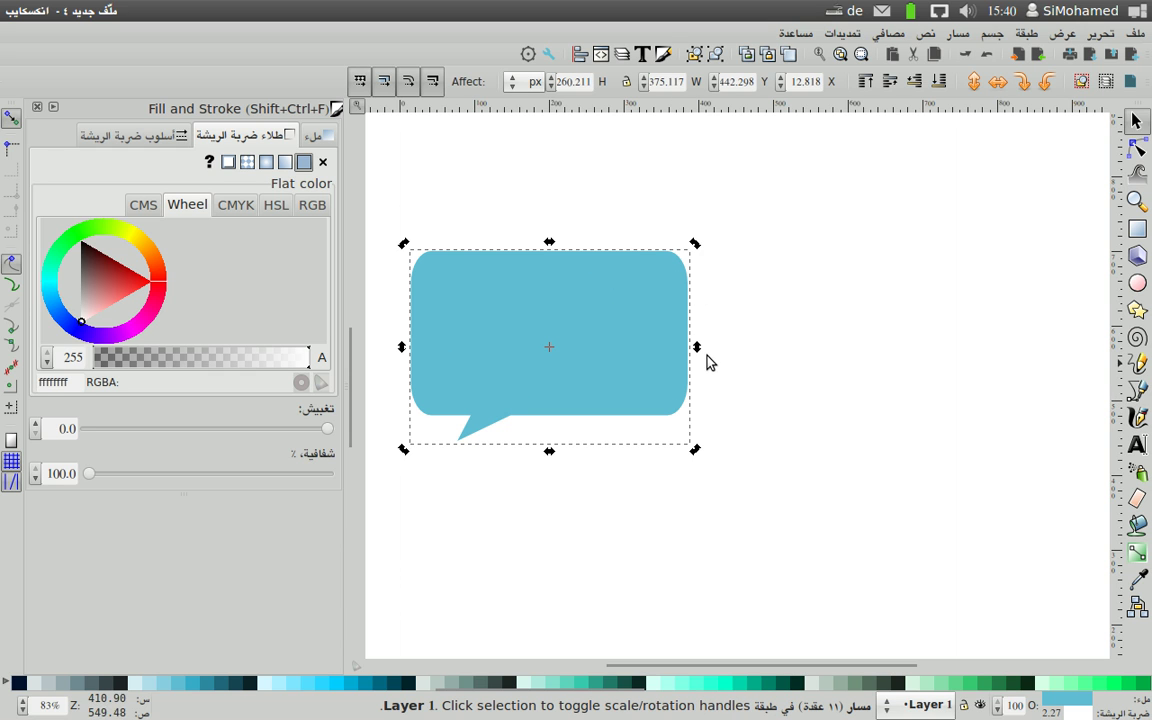
pyautogui.moveTo(551, 245); pyautogui.dragTo(521, 265)
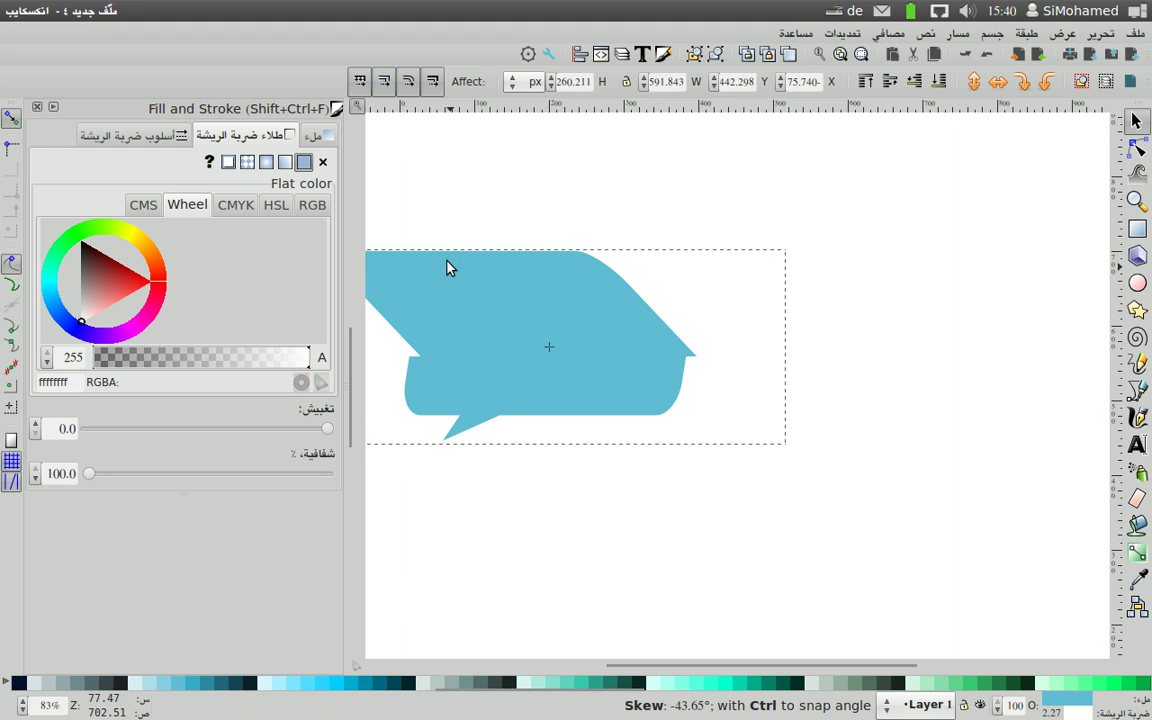
pyautogui.moveTo(521, 265); pyautogui.dragTo(588, 265)
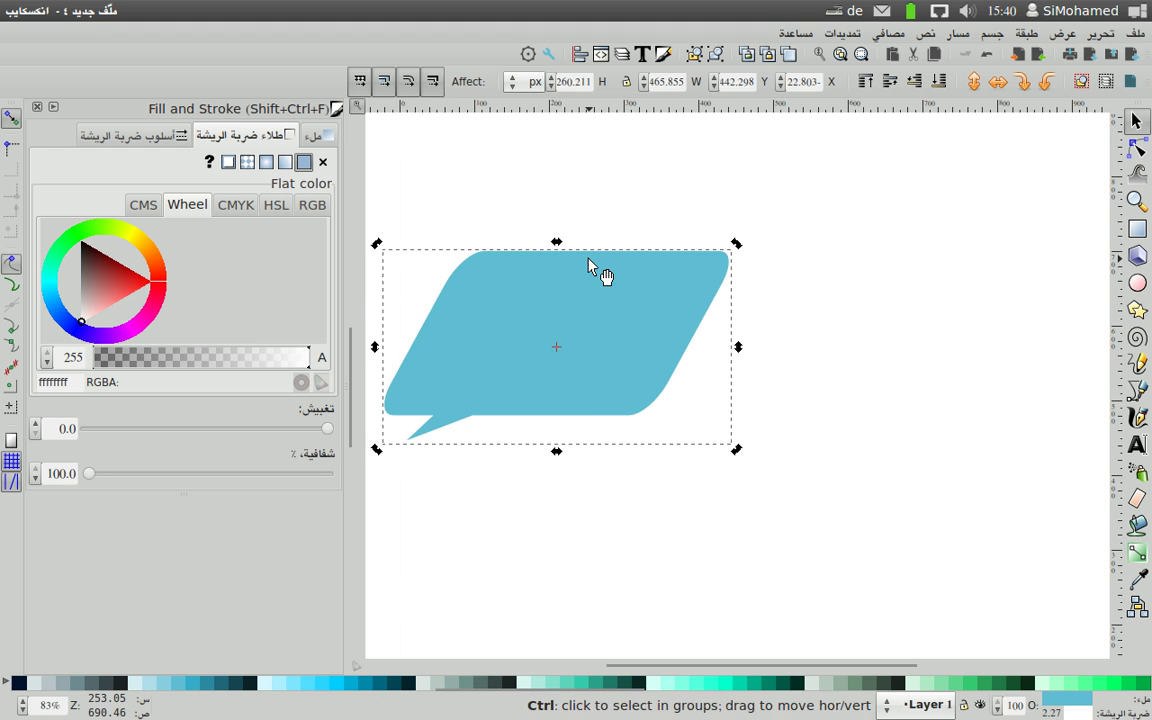
pyautogui.hotkey('ctrl', 'z')
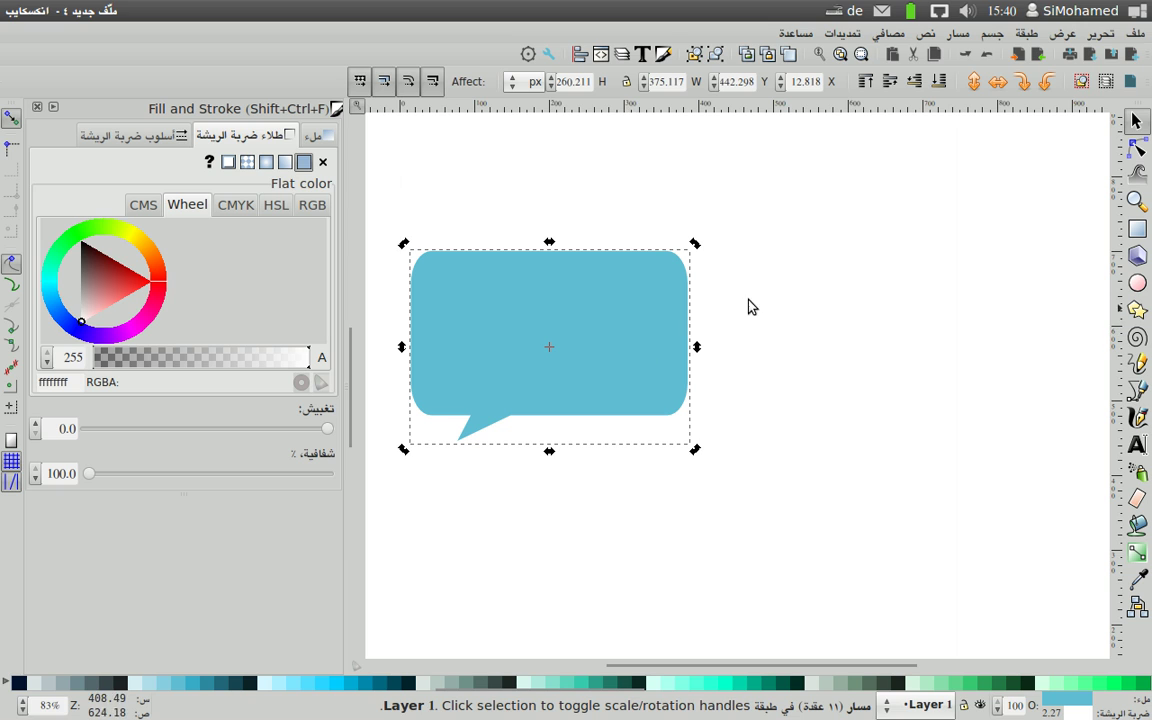
# Duplicate the speech bubble and nudge the copy right three steps so it overlaps the original.
pyautogui.rightClick(630, 296)
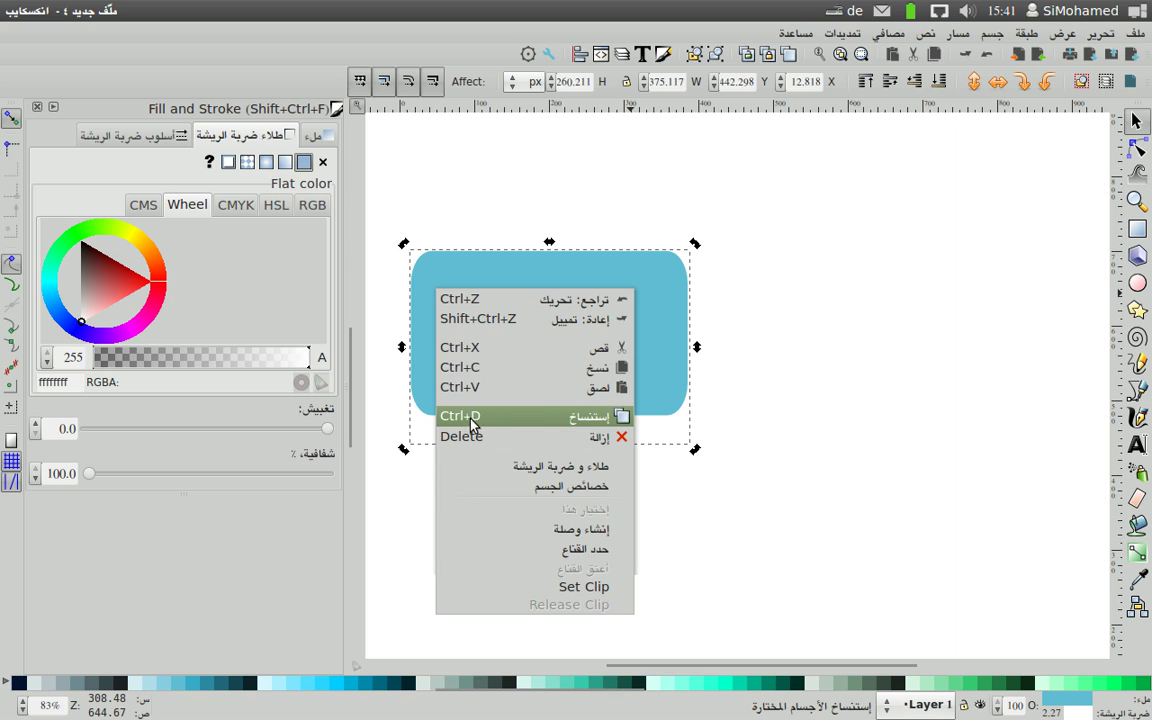
pyautogui.click(837, 351)
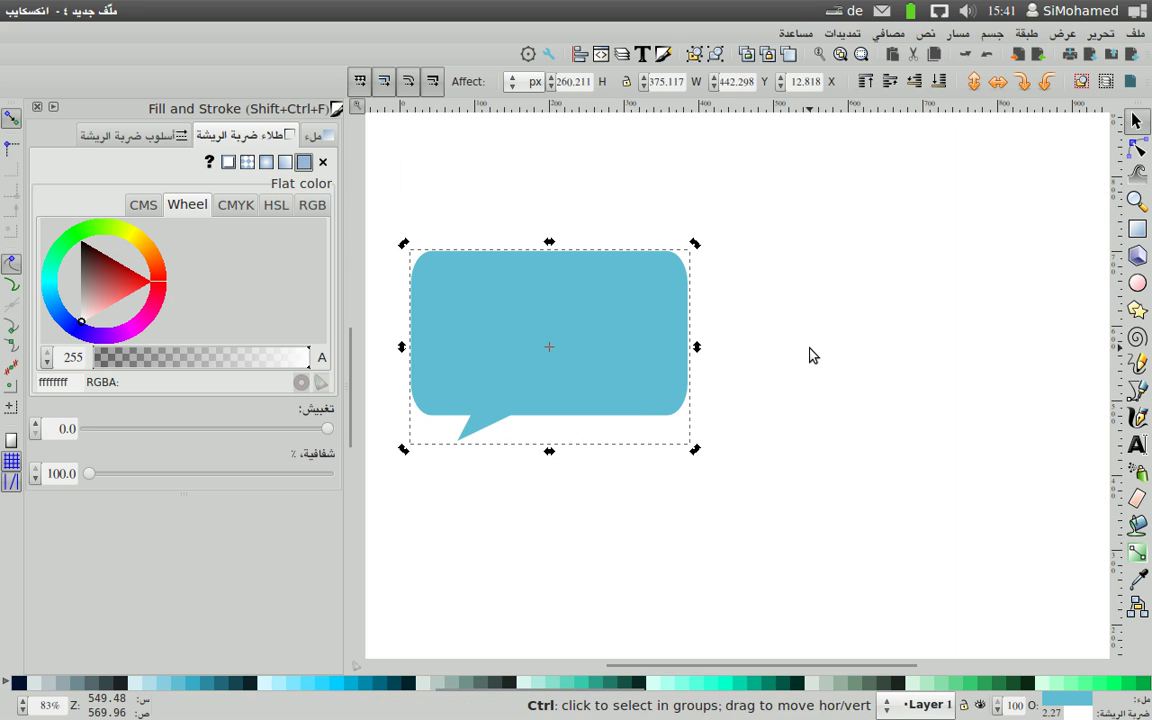
pyautogui.moveTo(604, 392); pyautogui.dragTo(931, 363)
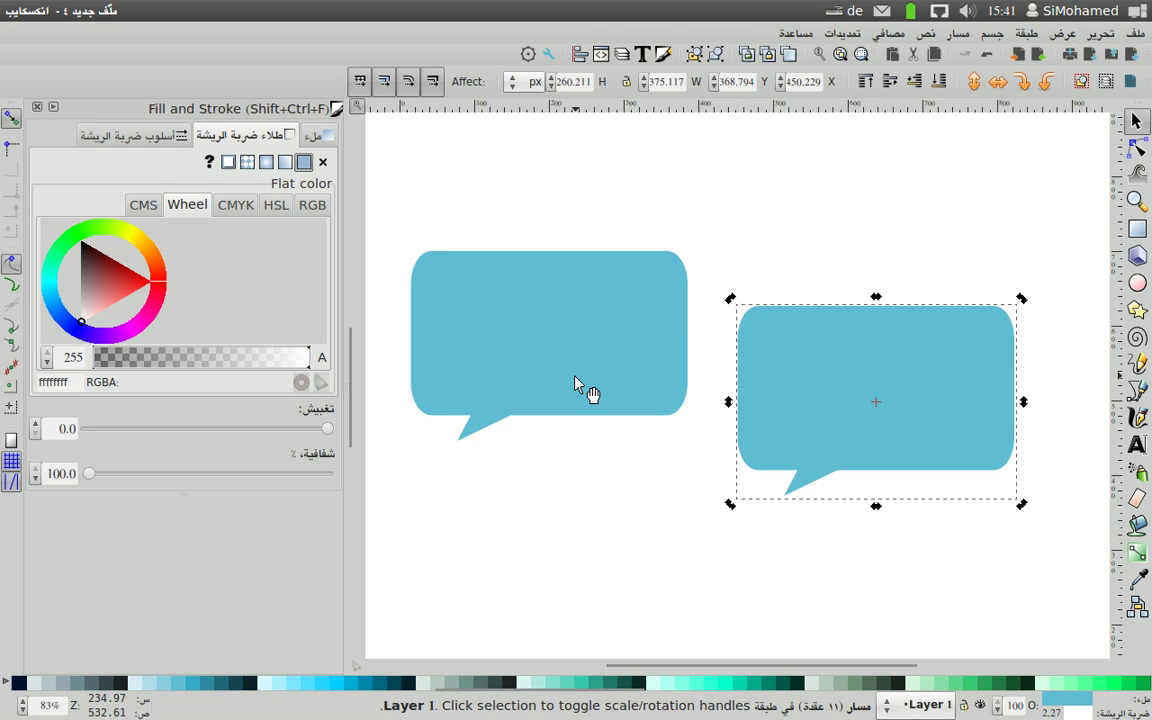
pyautogui.hotkey('ctrl', 'z')
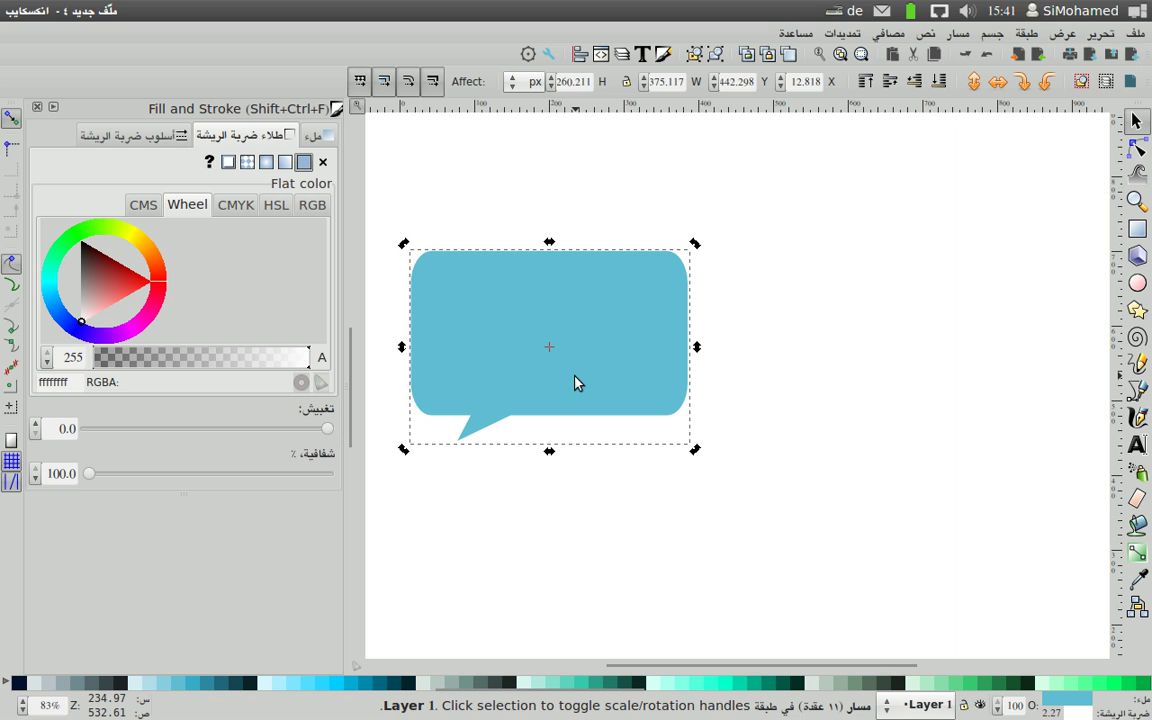
pyautogui.press('Right')
pyautogui.press('Right')
pyautogui.press('Right')
pyautogui.press('Right')
pyautogui.press('Right')
pyautogui.press('Right')
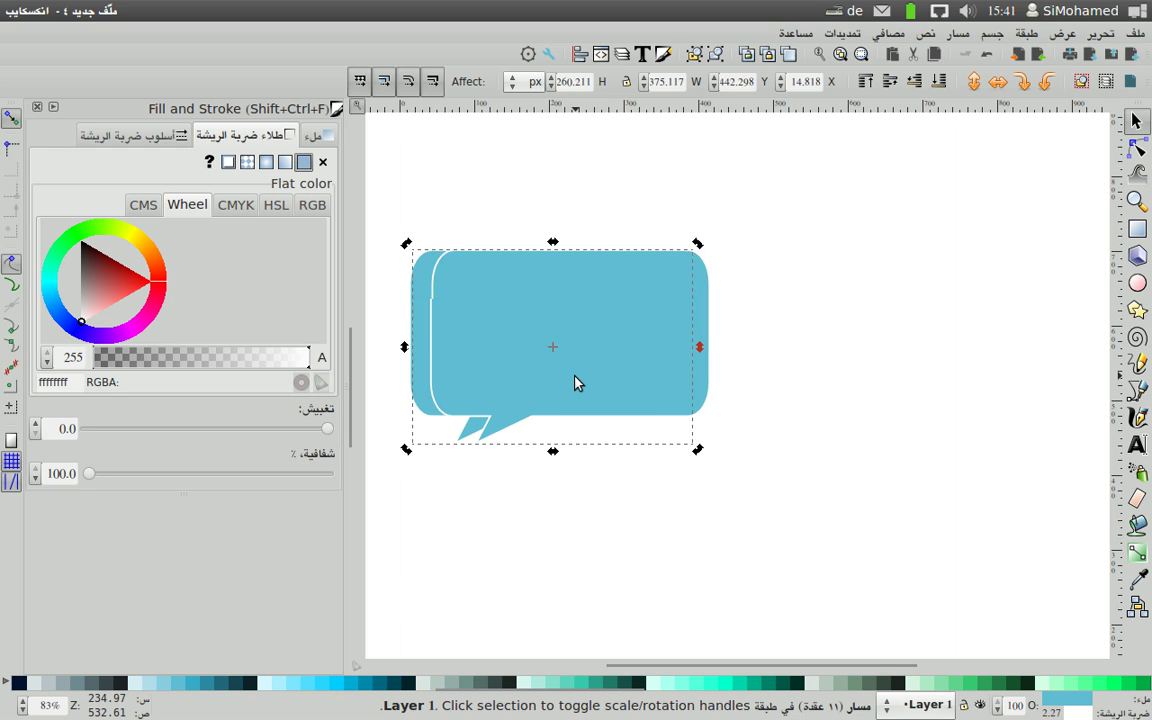
pyautogui.press('Right')
pyautogui.press('Right')
pyautogui.press('Right')
pyautogui.press('Right')
pyautogui.press('Right')
pyautogui.press('Right')
pyautogui.press('Right')
pyautogui.press('Right')
pyautogui.press('Right')
pyautogui.press('Right')
pyautogui.press('Right')
pyautogui.press('Right')
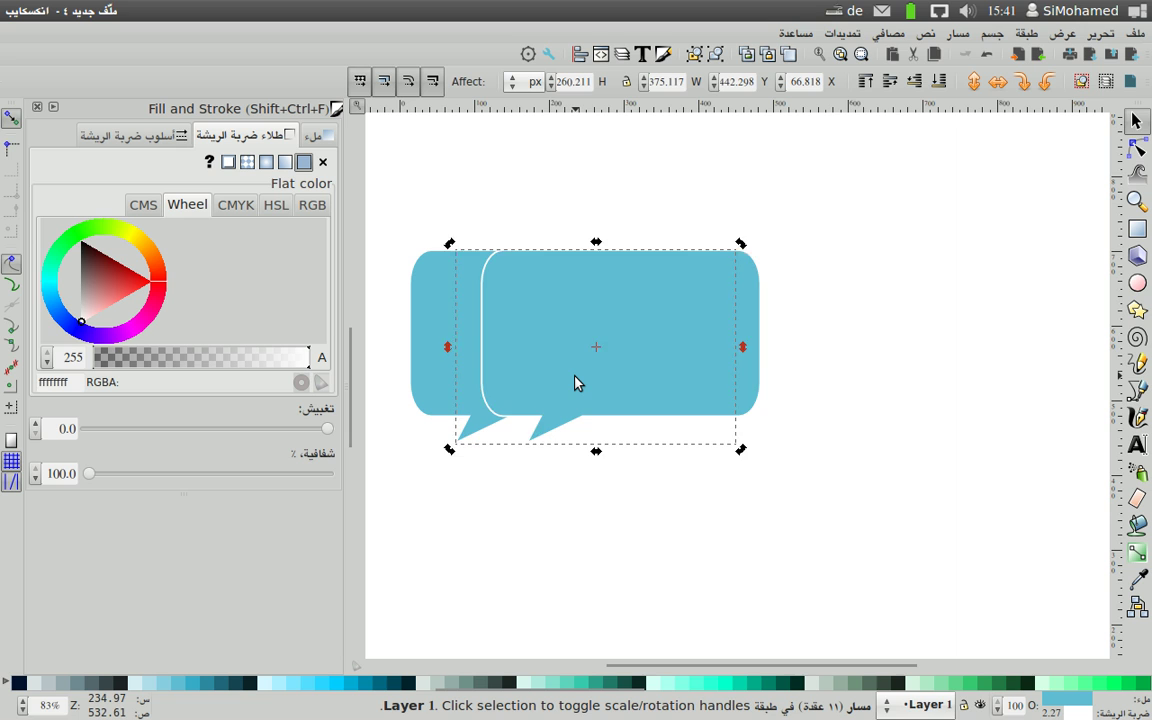
pyautogui.press('Right')
pyautogui.press('Right')
pyautogui.press('Right')
pyautogui.press('Right')
pyautogui.press('Right')
pyautogui.press('Right')
pyautogui.press('Right')
pyautogui.press('Right')
pyautogui.press('Right')
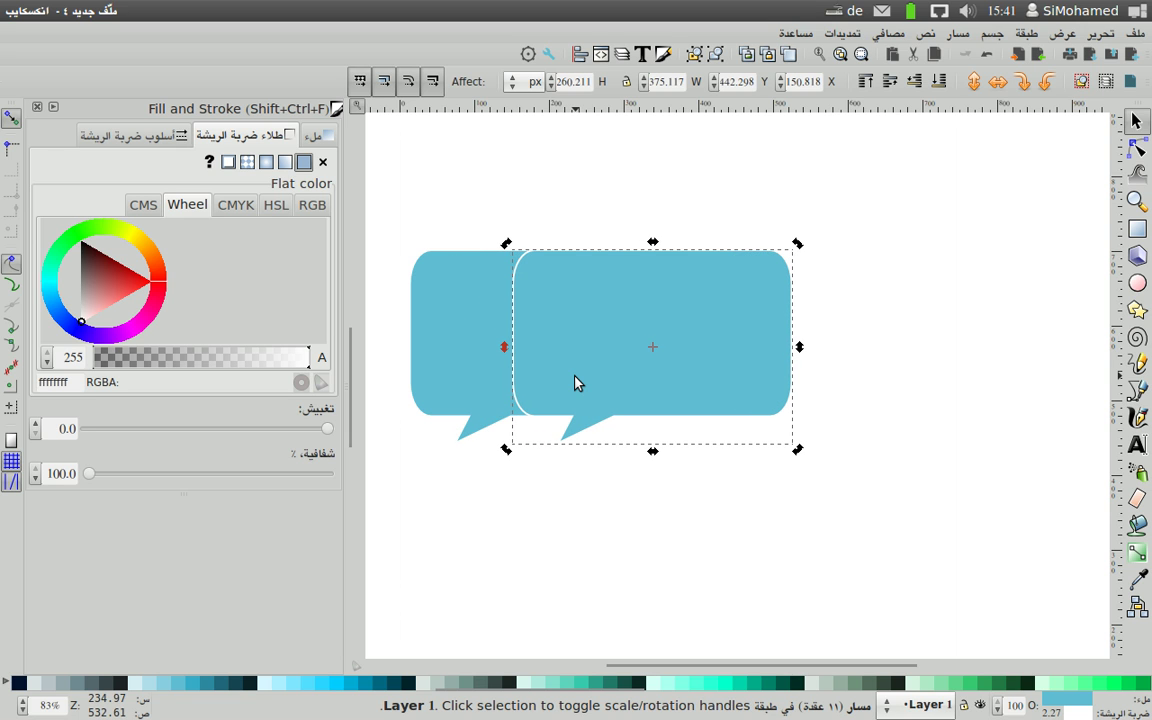
# Enlarge the front speech bubble and move it up and right.
pyautogui.click(582, 306)
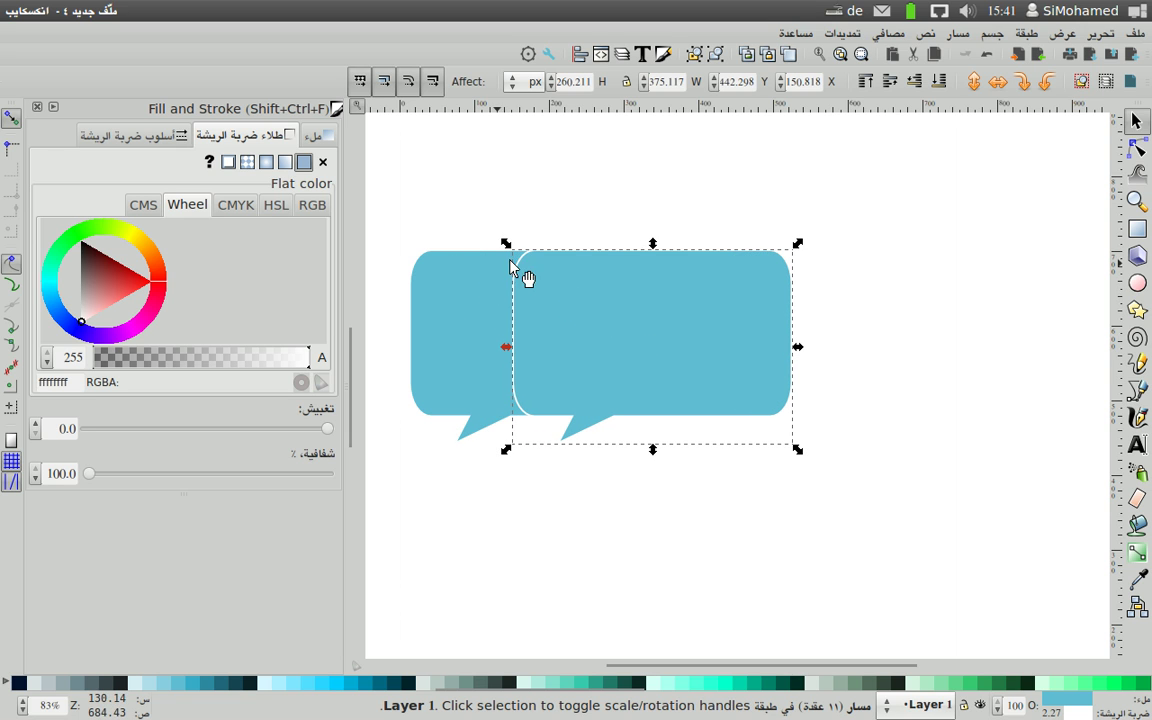
pyautogui.moveTo(506, 246); pyautogui.dragTo(442, 195)
pyautogui.moveTo(597, 281); pyautogui.dragTo(612, 268)
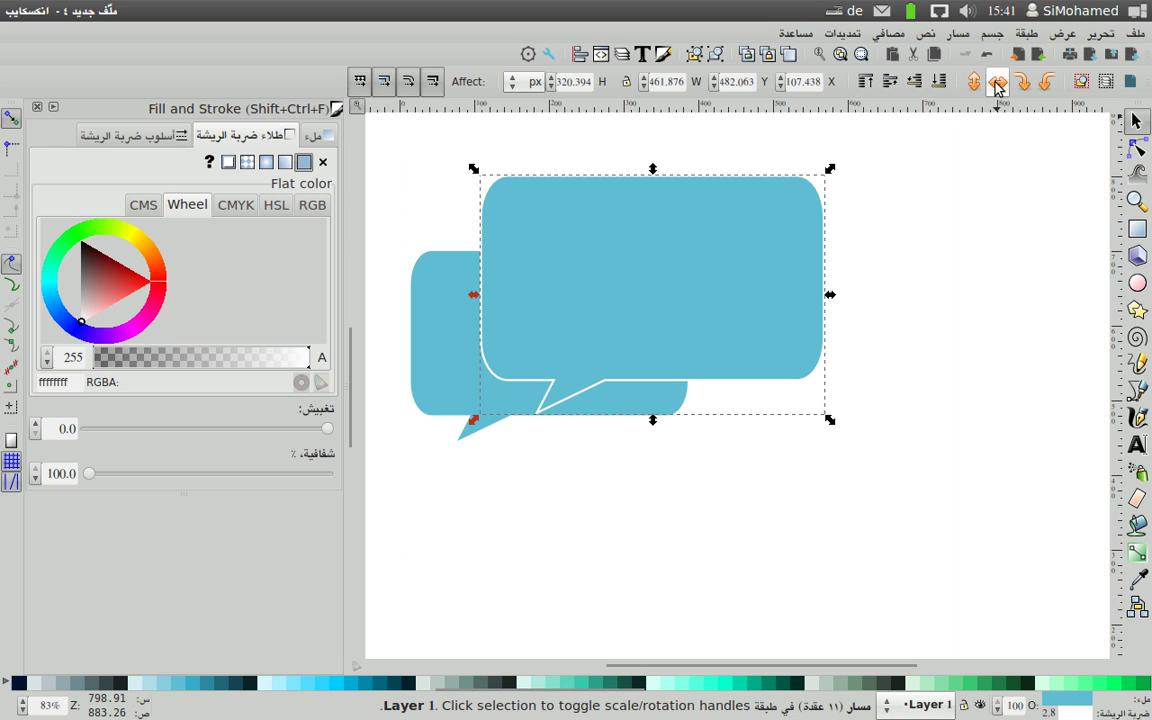
# Mirror the front bubble horizontally, then fine-tune its size and position over the back bubble.
pyautogui.click(997, 85)
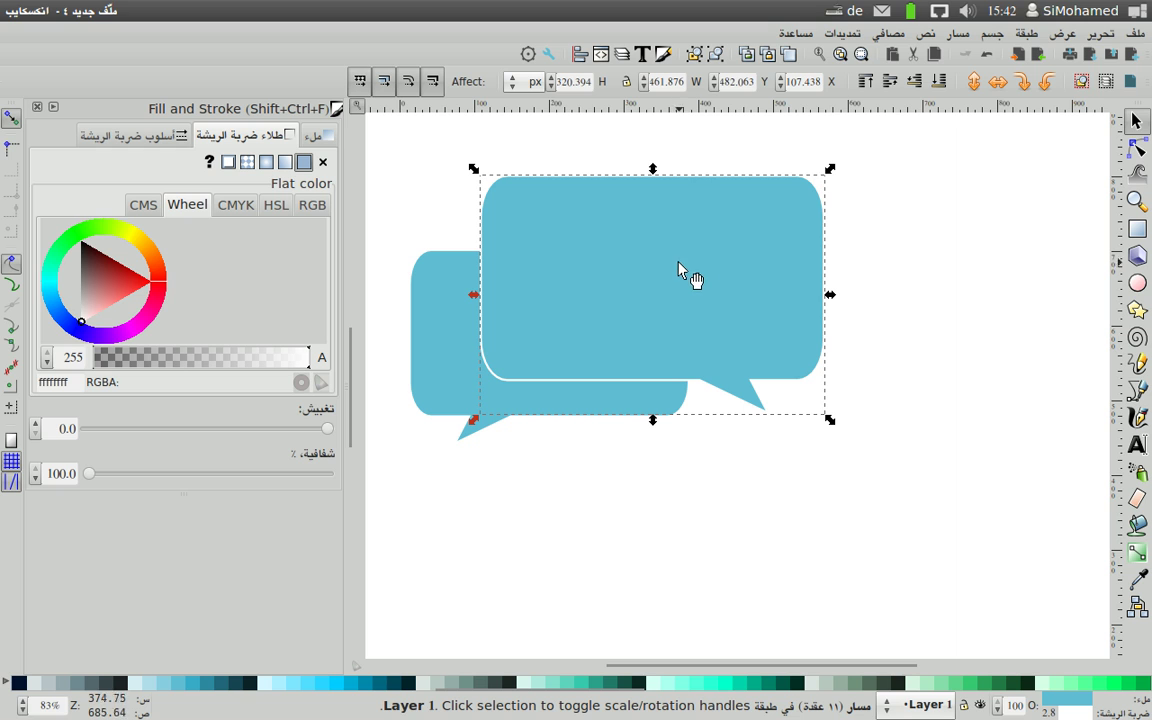
pyautogui.moveTo(680, 254)
pyautogui.mouseDown()
pyautogui.moveTo(660, 252)
pyautogui.moveTo(666, 240)
pyautogui.moveTo(676, 249)
pyautogui.mouseUp()
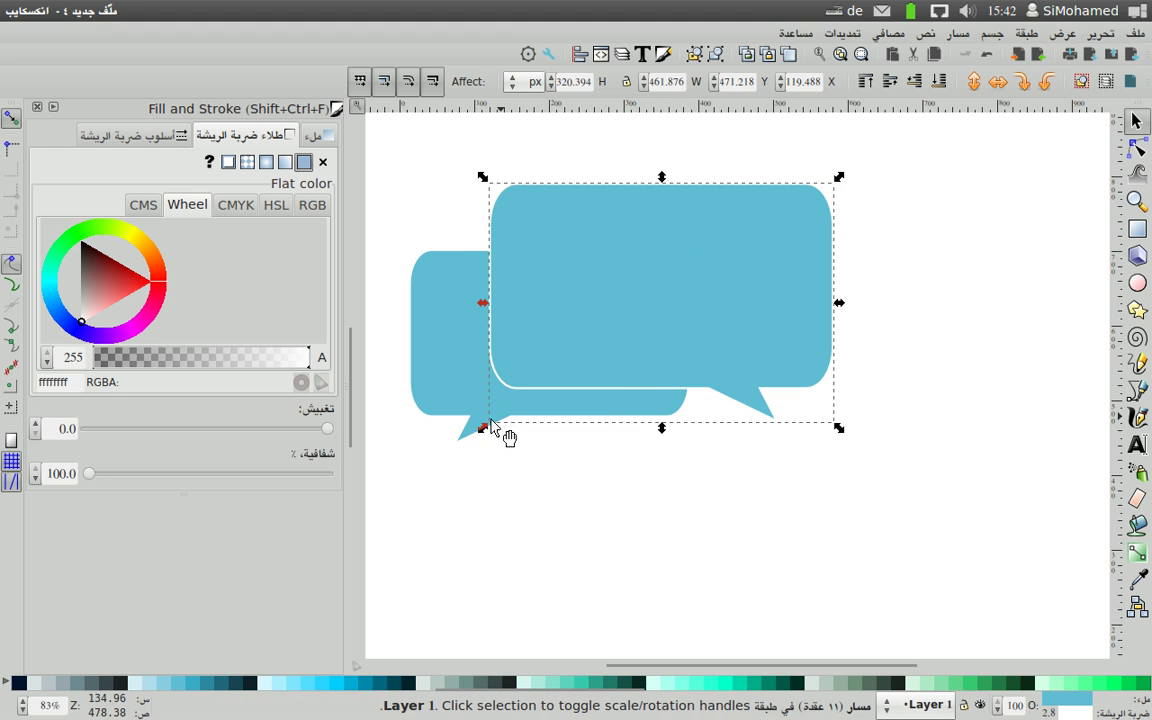
pyautogui.moveTo(490, 424); pyautogui.dragTo(452, 487)
pyautogui.moveTo(585, 316)
pyautogui.mouseDown()
pyautogui.moveTo(640, 266)
pyautogui.moveTo(648, 275)
pyautogui.mouseUp()
pyautogui.moveTo(889, 143)
pyautogui.mouseDown()
pyautogui.moveTo(880, 168)
pyautogui.moveTo(860, 175)
pyautogui.mouseUp()
pyautogui.moveTo(715, 257)
pyautogui.mouseDown()
pyautogui.moveTo(665, 238)
pyautogui.moveTo(673, 247)
pyautogui.mouseUp()
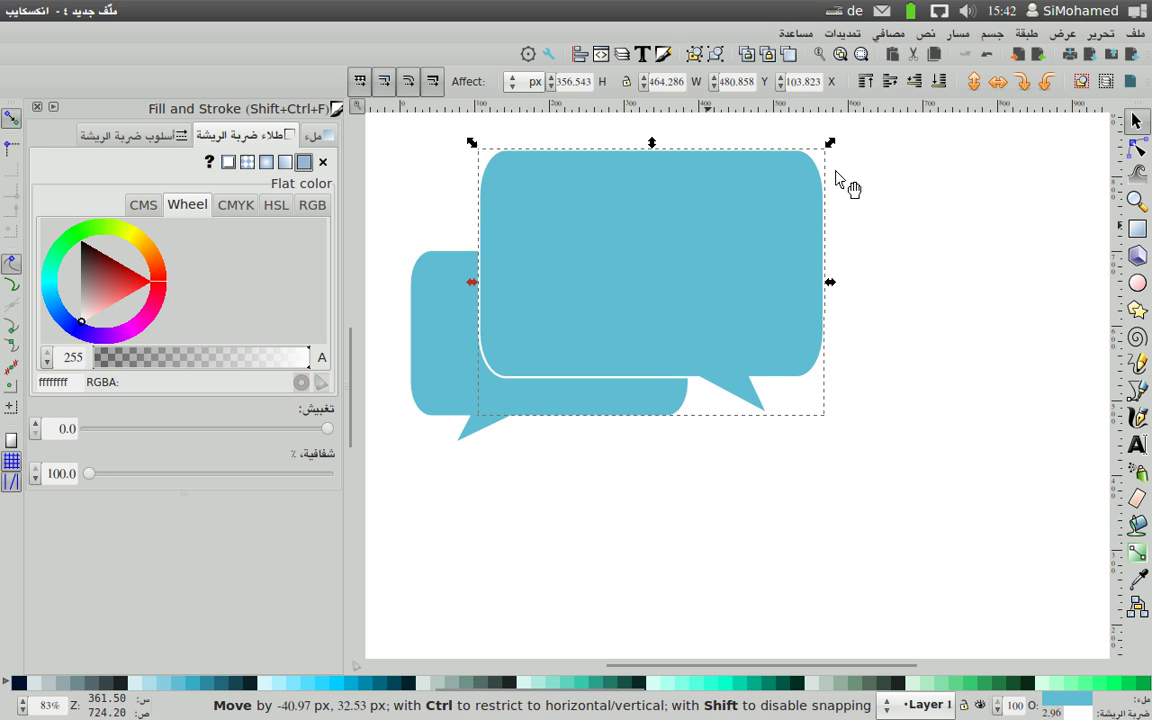
pyautogui.moveTo(829, 145); pyautogui.dragTo(820, 173)
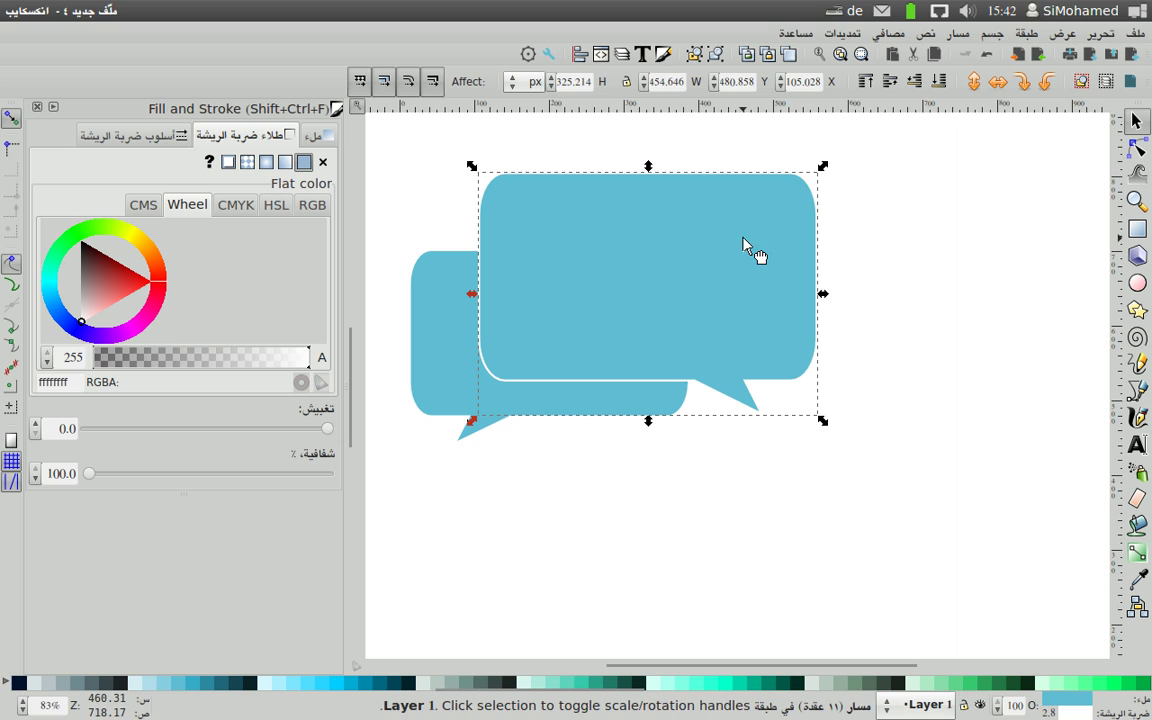
pyautogui.click(745, 250)
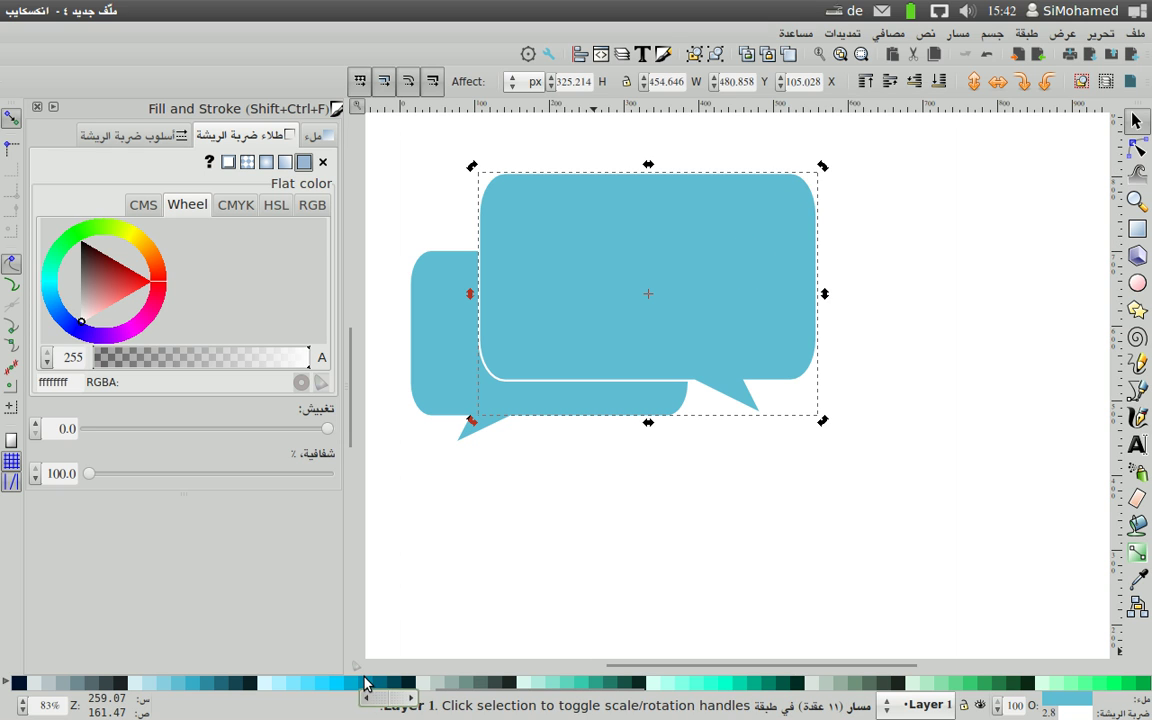
# Fill the front bubble with a bright teal swatch from the bottom palette.
pyautogui.click(380, 683)
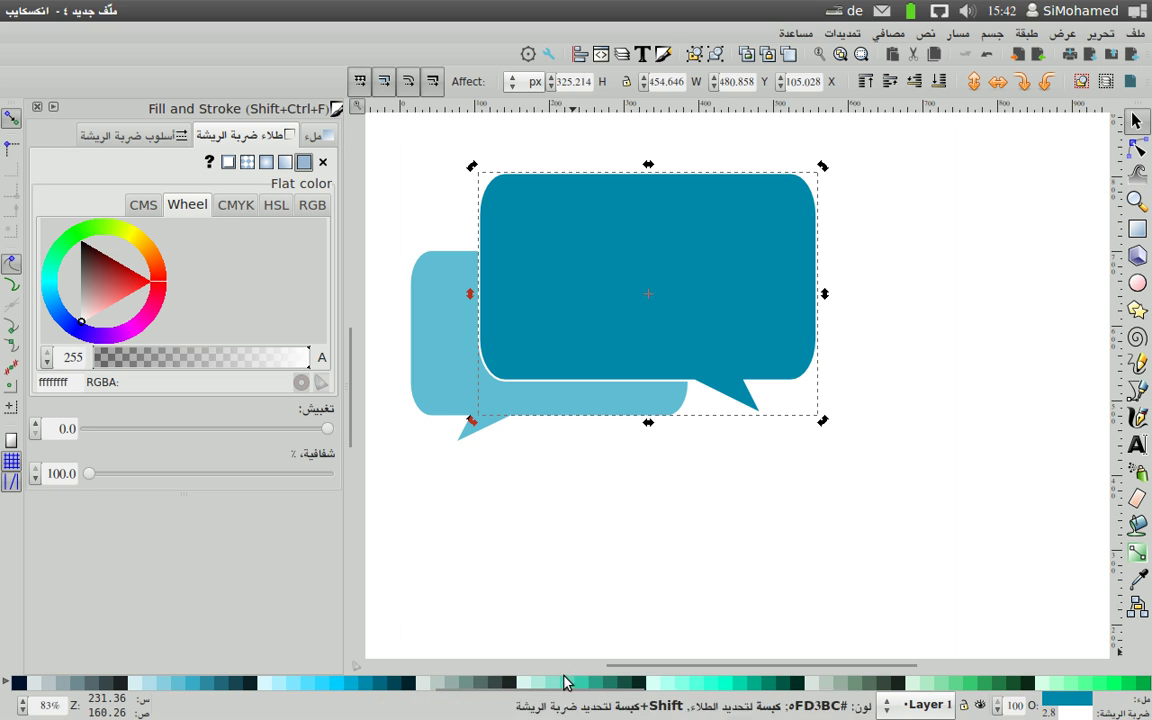
pyautogui.hscroll(3, 500, 700)
pyautogui.hscroll(2, 500, 700)
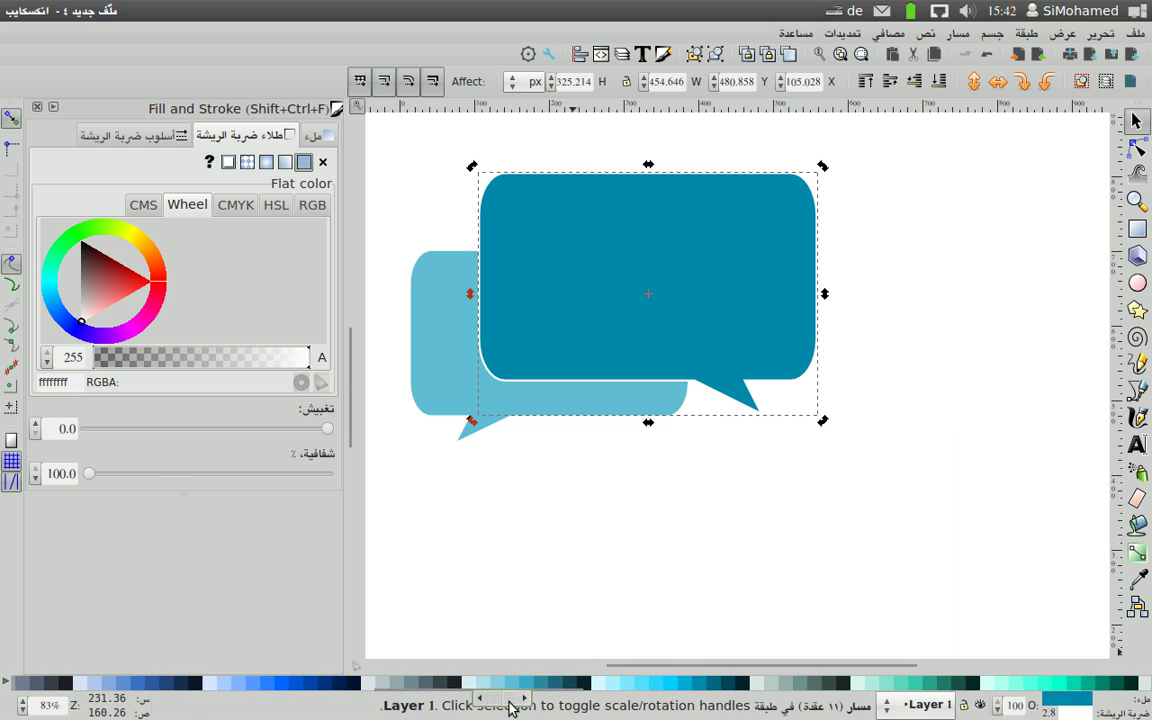
pyautogui.click(536, 685)
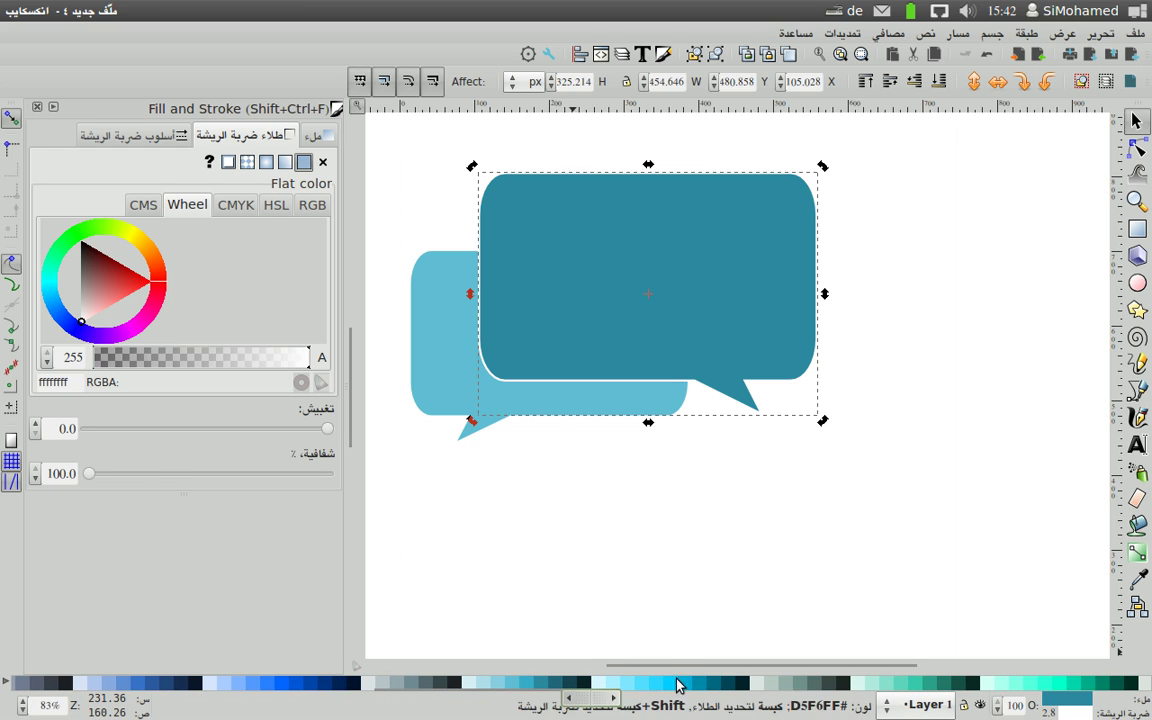
pyautogui.click(694, 685)
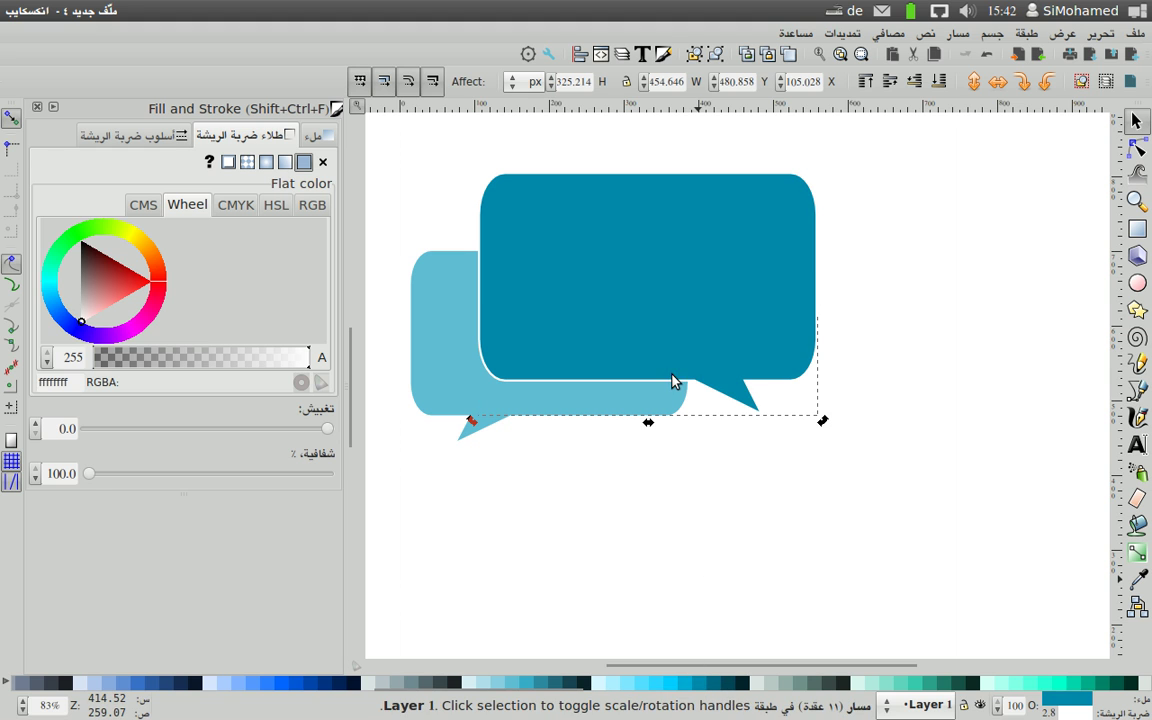
# Nudge the front bubble slightly left and down over the light-blue bubble.
pyautogui.press('Escape')
pyautogui.moveTo(636, 233); pyautogui.dragTo(629, 237)
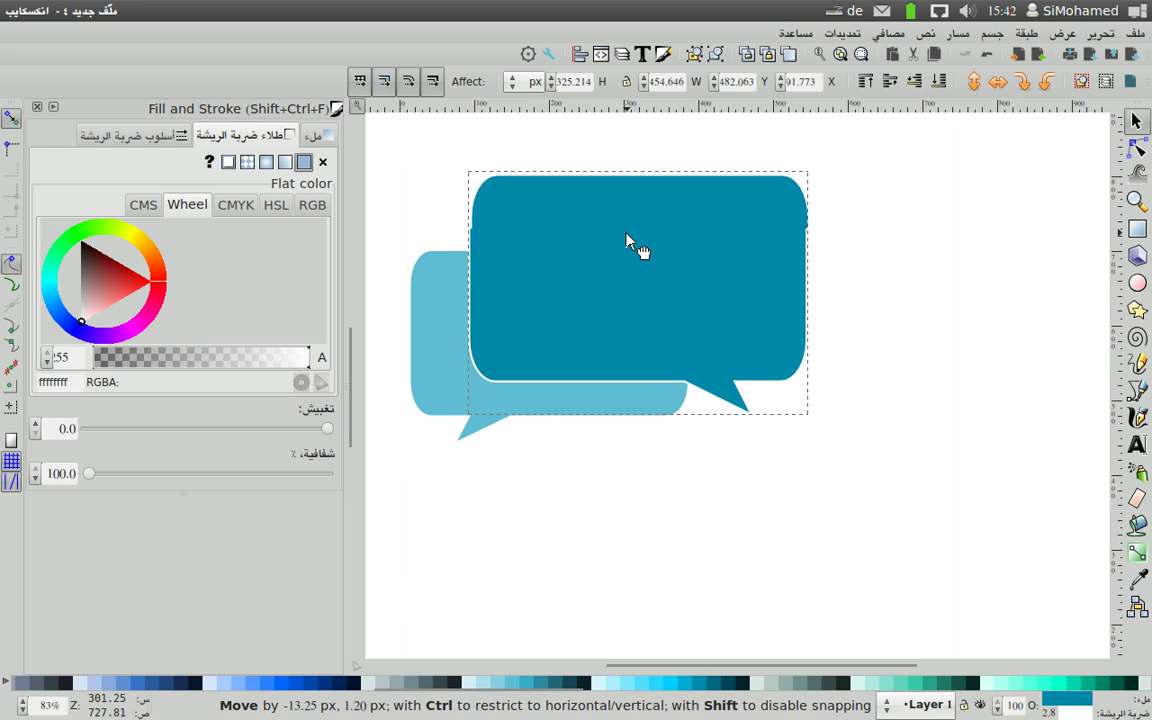
pyautogui.moveTo(648, 345); pyautogui.dragTo(648, 346)
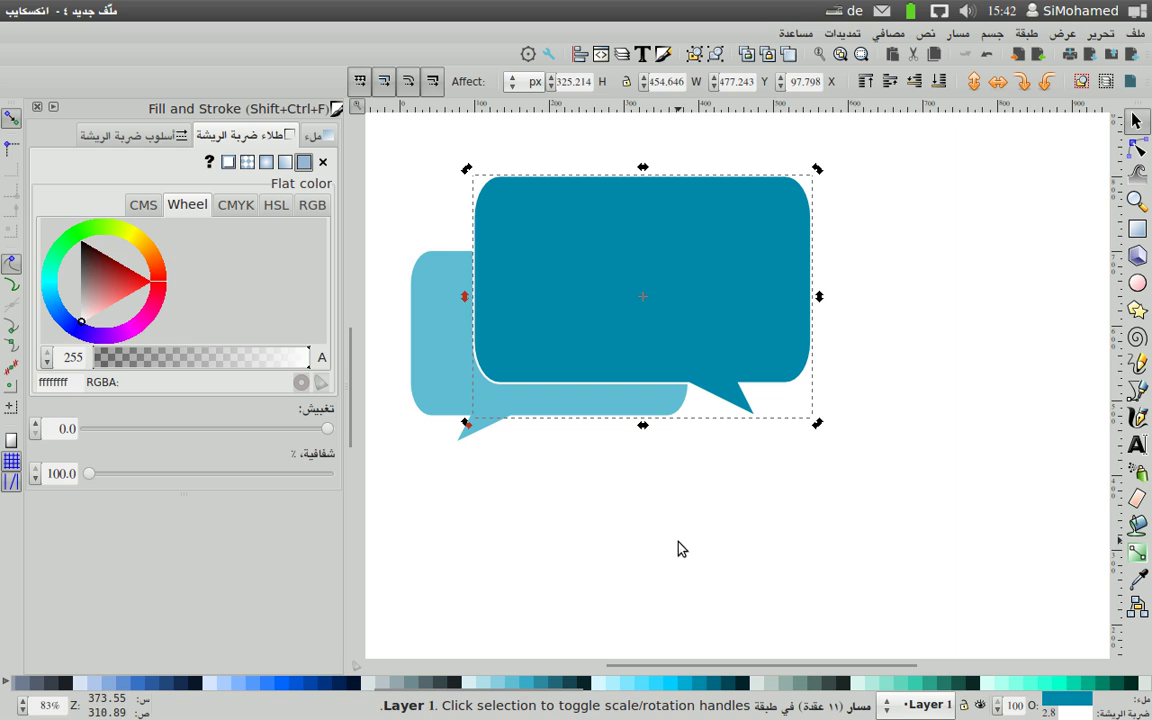
pyautogui.press('Escape')
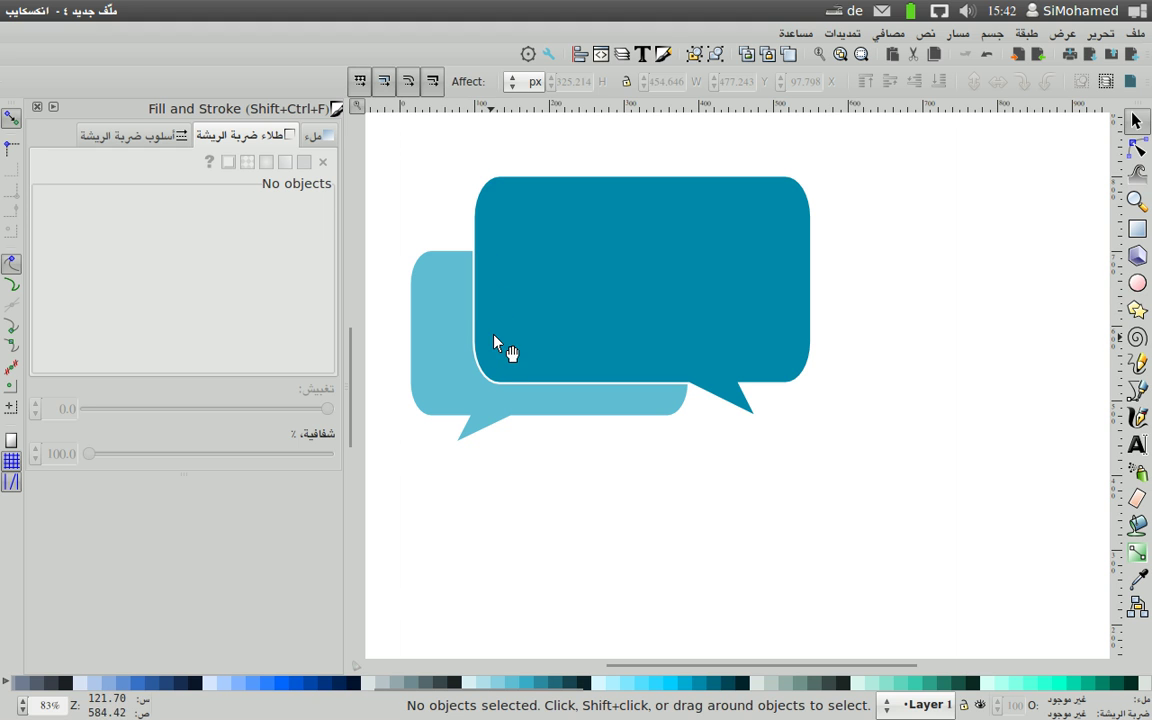
# Set the front bubble's white stroke width to 8 px in Stroke style.
pyautogui.click(598, 301)
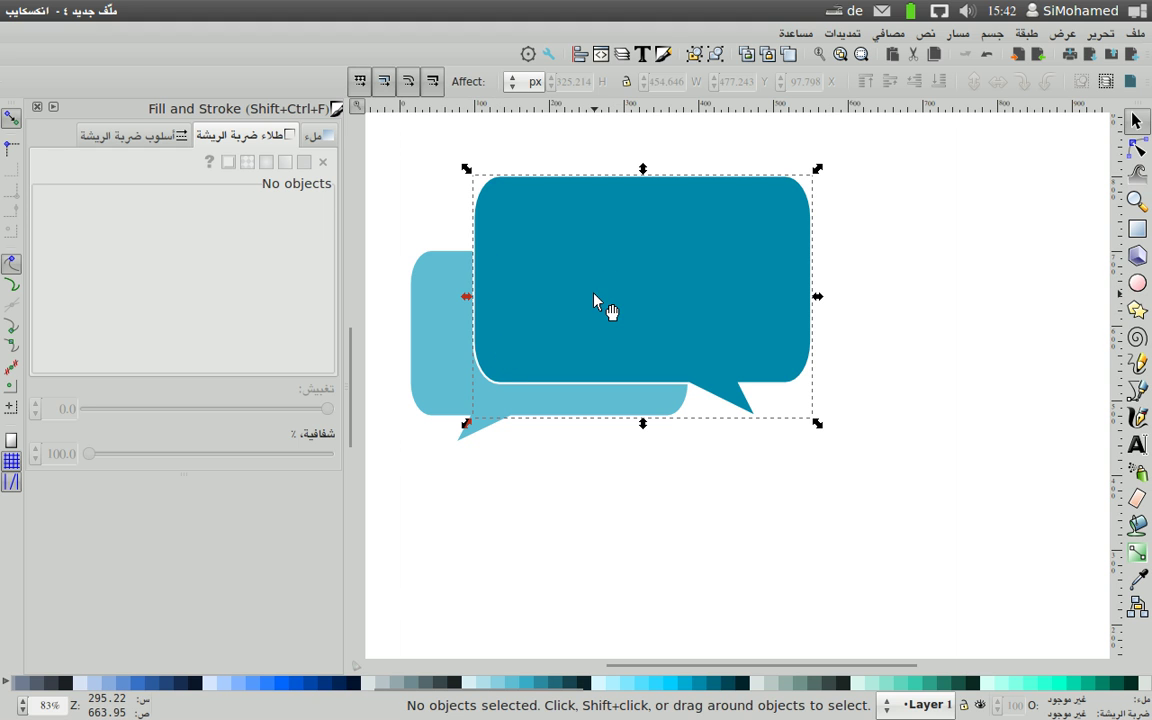
pyautogui.click(607, 301)
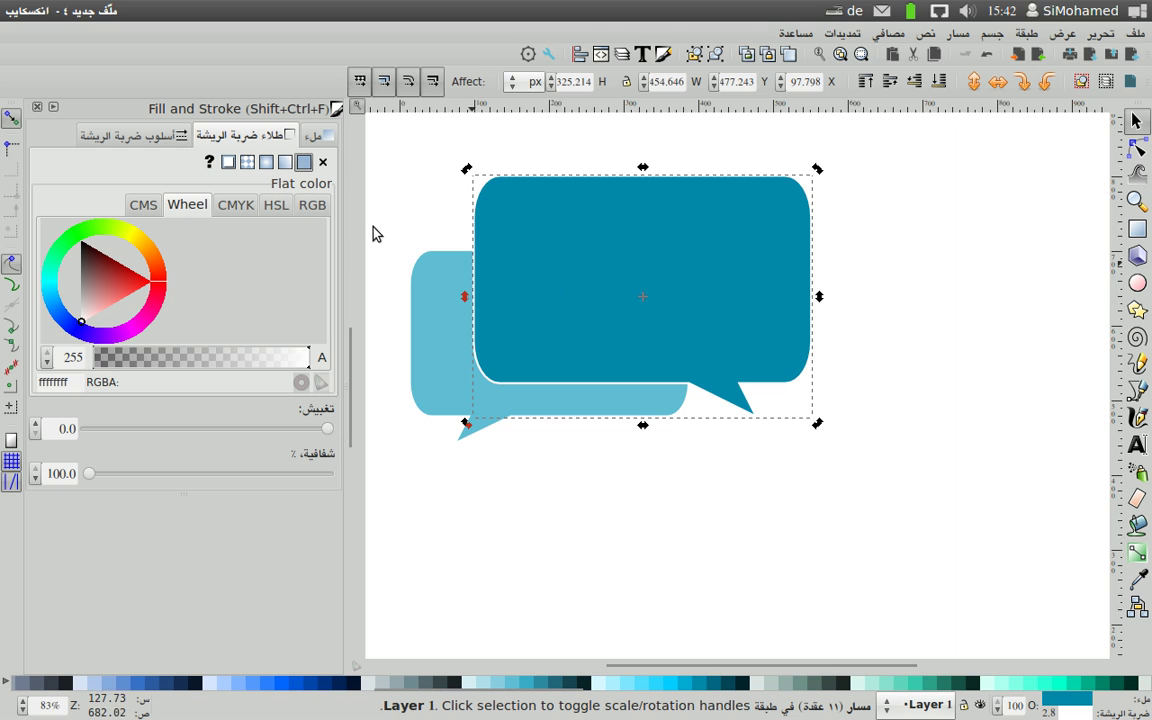
pyautogui.click(137, 138)
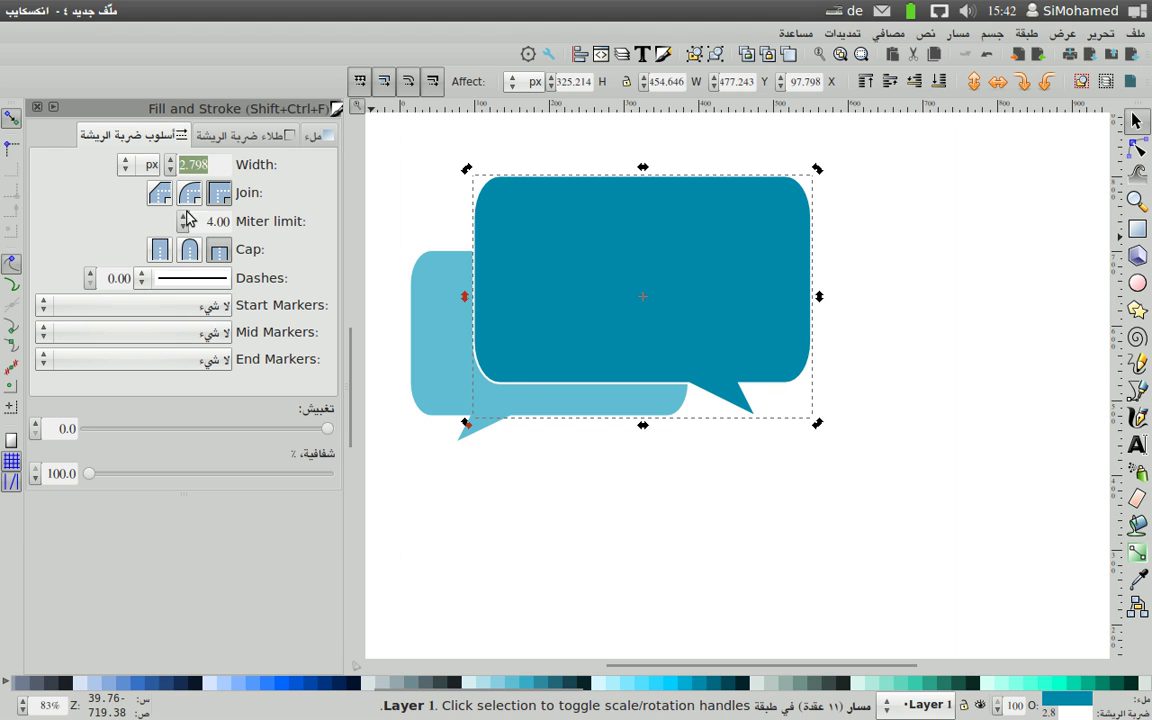
pyautogui.click(215, 165)
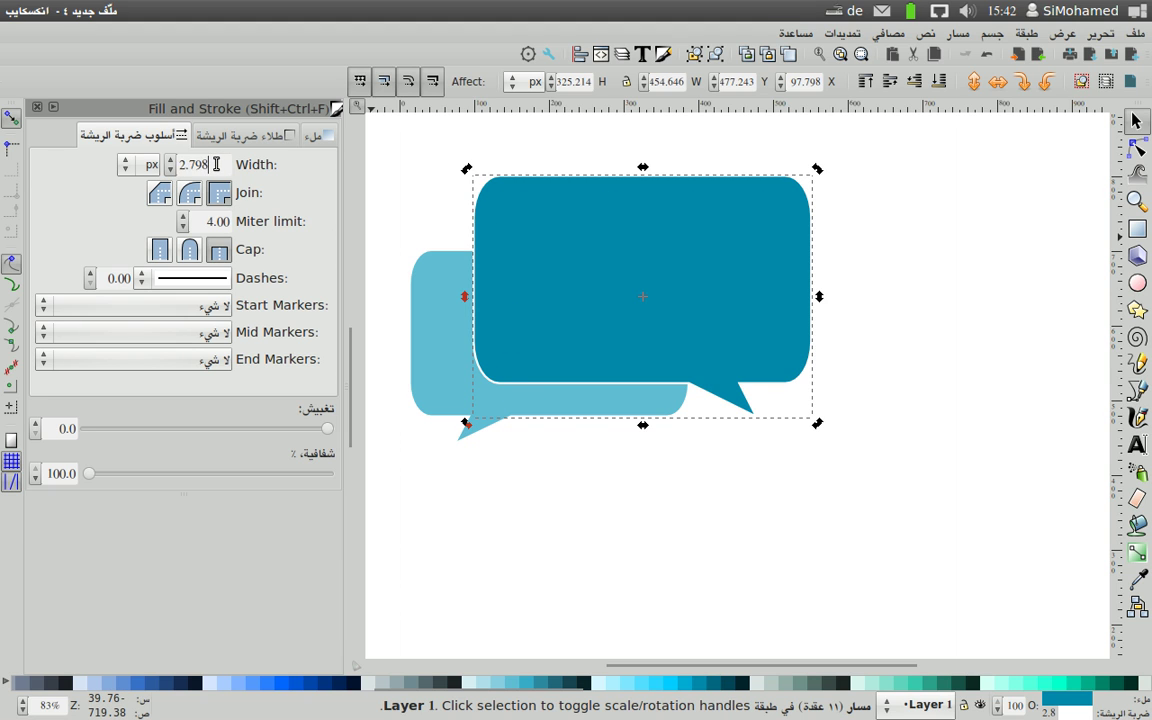
pyautogui.moveTo(208, 164); pyautogui.dragTo(174, 166)
pyautogui.click(127, 170)
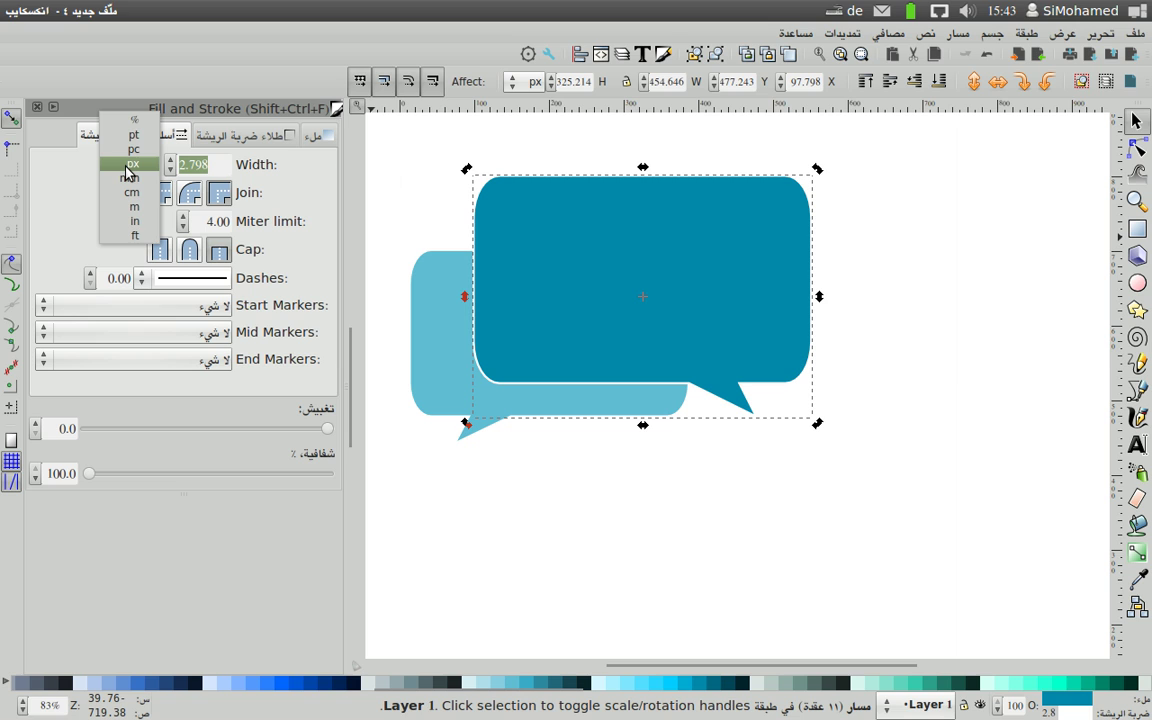
pyautogui.click(126, 166)
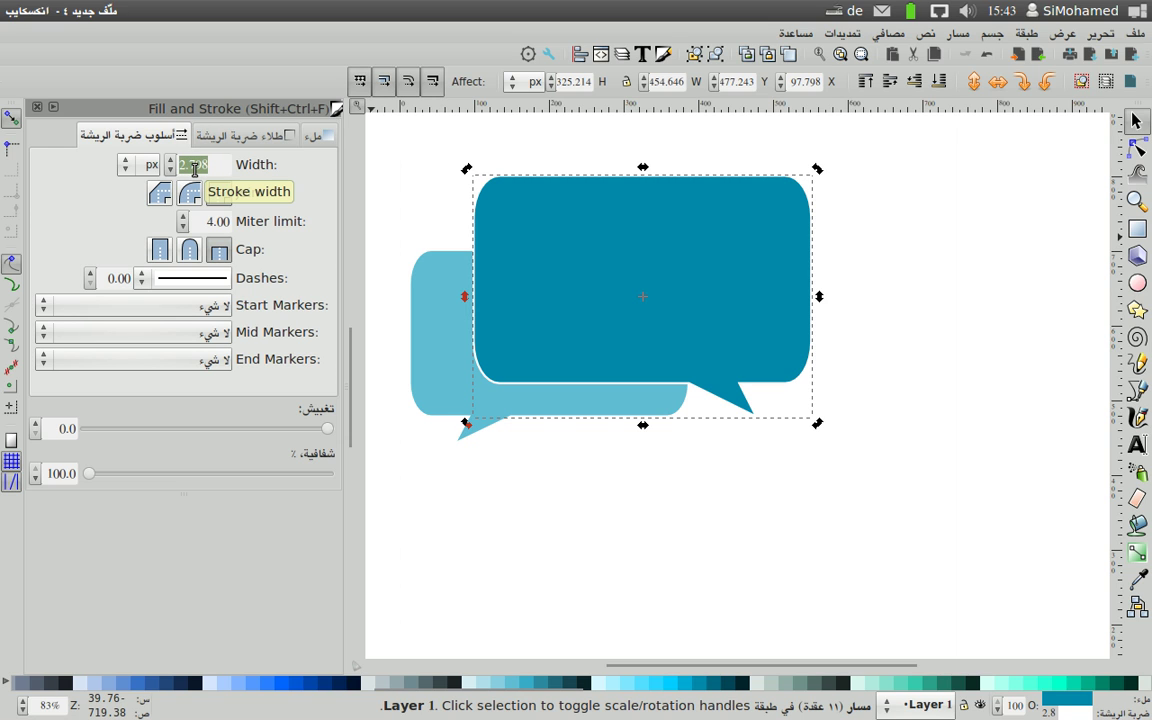
pyautogui.write('8')
pyautogui.press('Return')
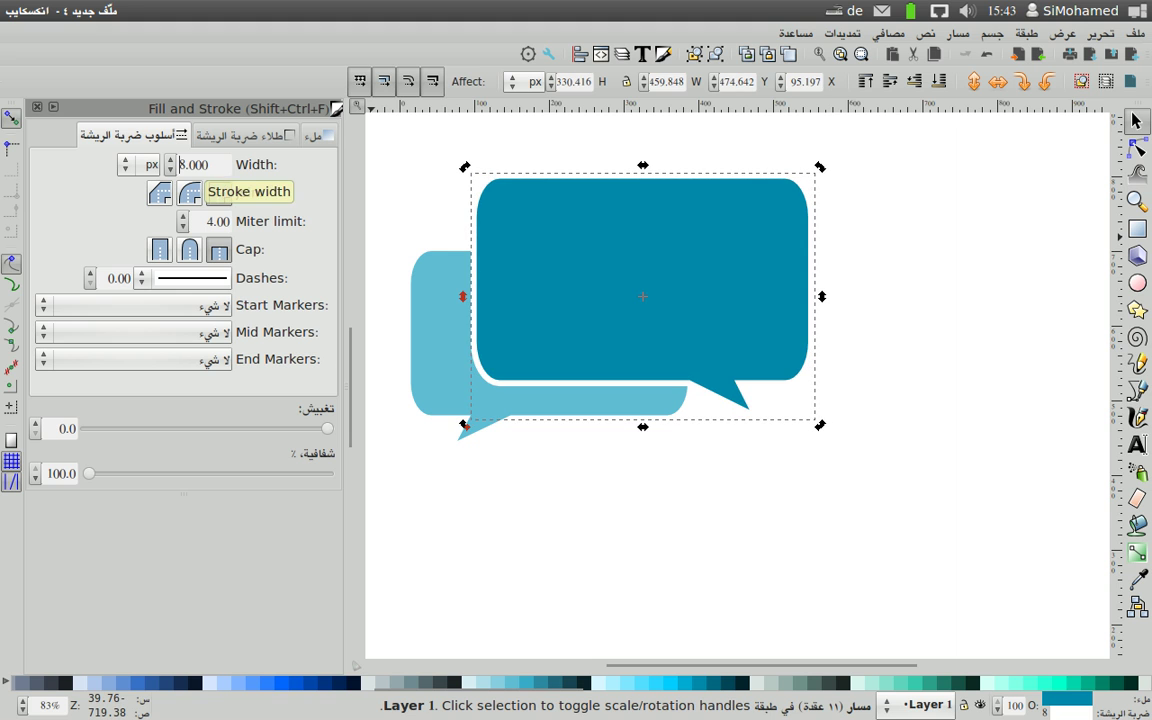
pyautogui.click(944, 318)
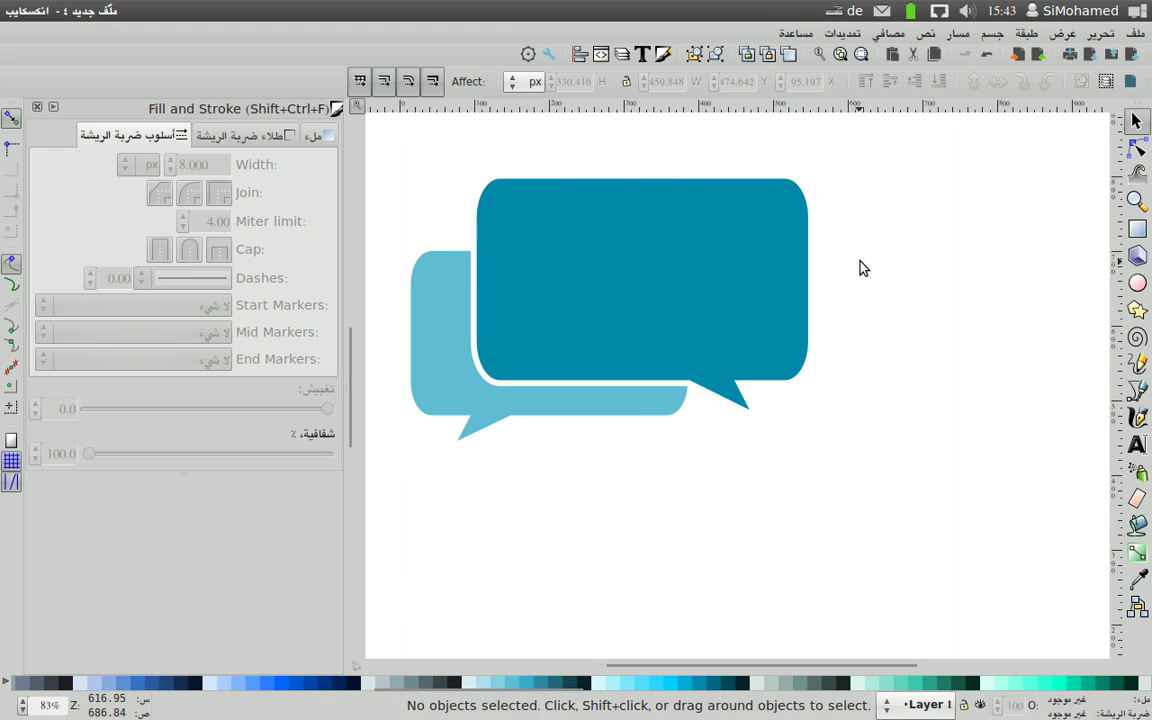
pyautogui.hotkey('ctrl', 'a')
# Move both bubbles right and down, then type a ؟ question mark in the dark bubble.
pyautogui.moveTo(643, 229)
pyautogui.mouseDown()
pyautogui.moveTo(828, 343)
pyautogui.moveTo(787, 277)
pyautogui.mouseUp()
pyautogui.press('Escape')
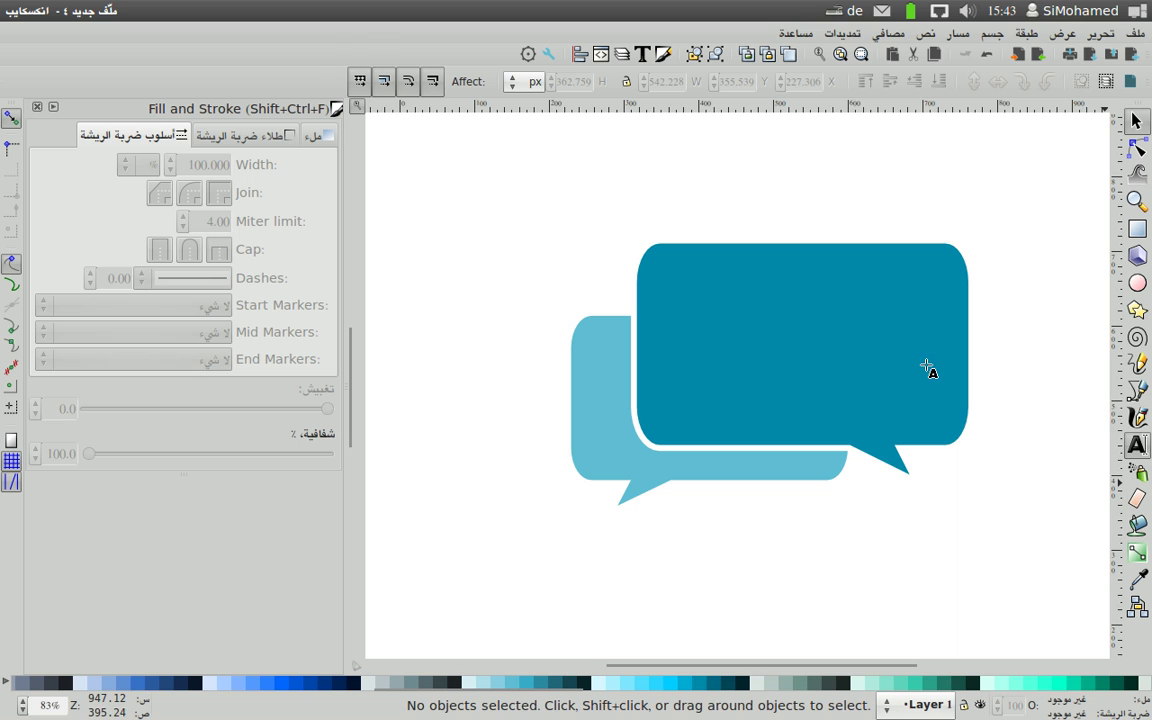
pyautogui.press('t')
pyautogui.click(779, 326)
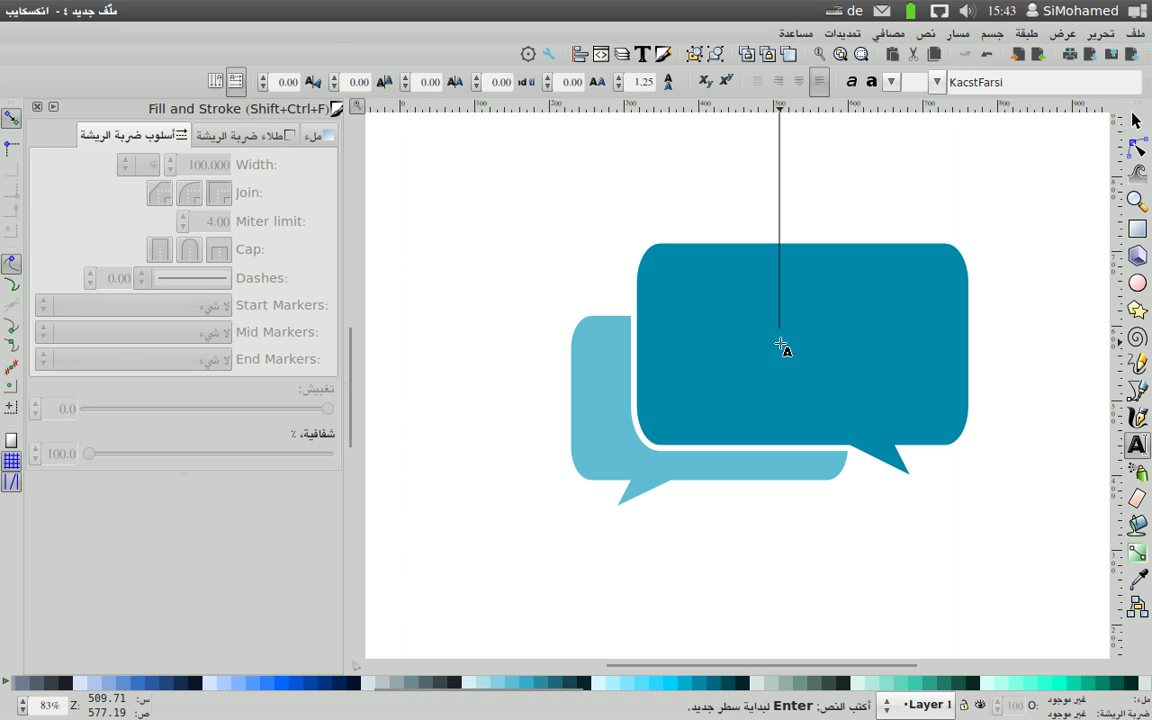
pyautogui.write('؟')
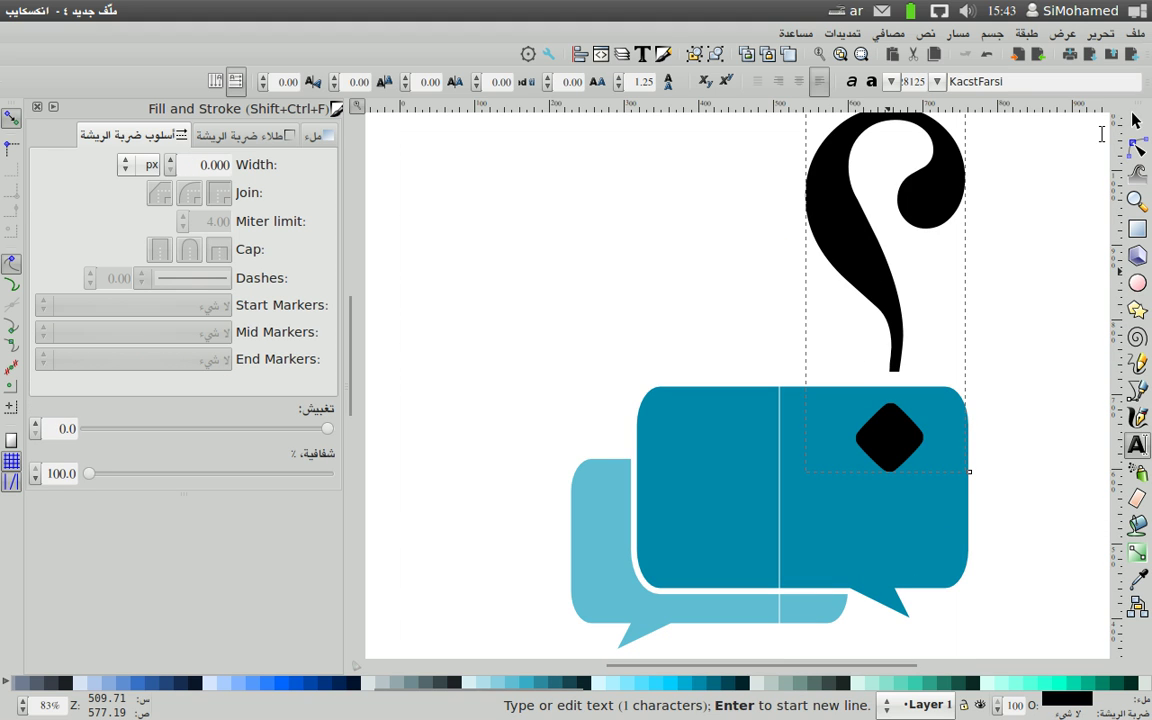
# Position and shrink the question mark inside the teal bubble and make it white.
pyautogui.click(1136, 122)
pyautogui.moveTo(843, 228)
pyautogui.mouseDown()
pyautogui.moveTo(770, 350)
pyautogui.moveTo(784, 334)
pyautogui.mouseUp()
pyautogui.moveTo(905, 220)
pyautogui.mouseDown()
pyautogui.moveTo(843, 432)
pyautogui.moveTo(778, 465)
pyautogui.moveTo(806, 435)
pyautogui.mouseUp()
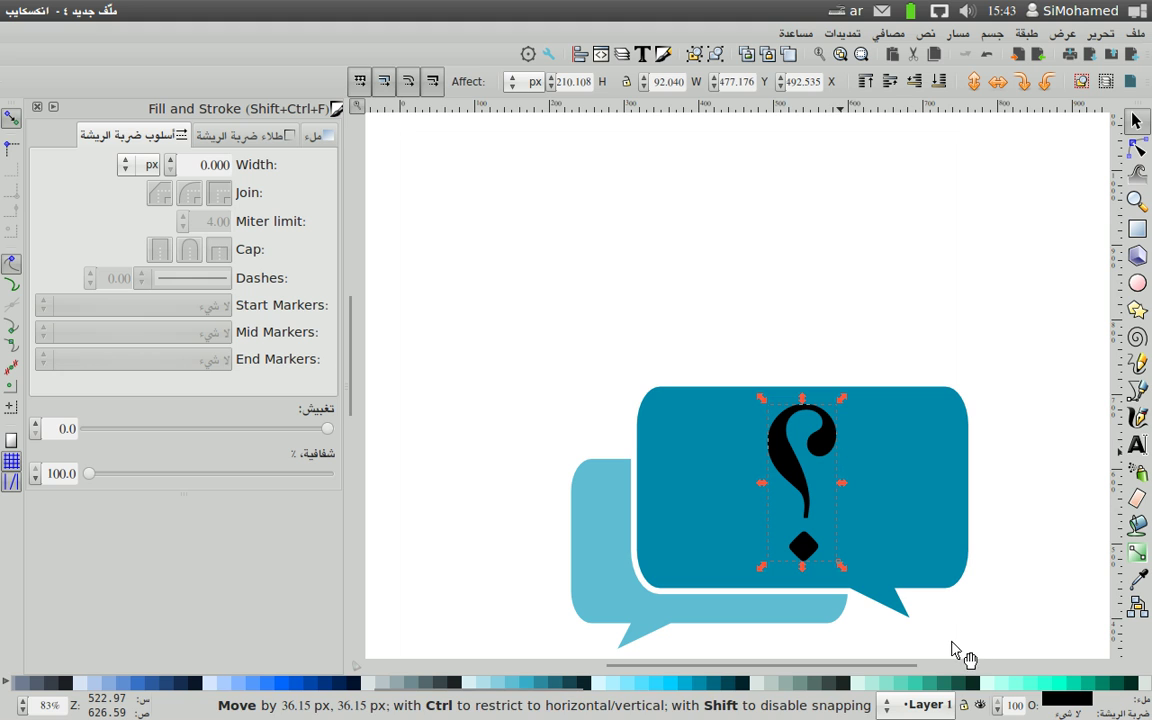
pyautogui.moveTo(955, 698); pyautogui.dragTo(1045, 703)
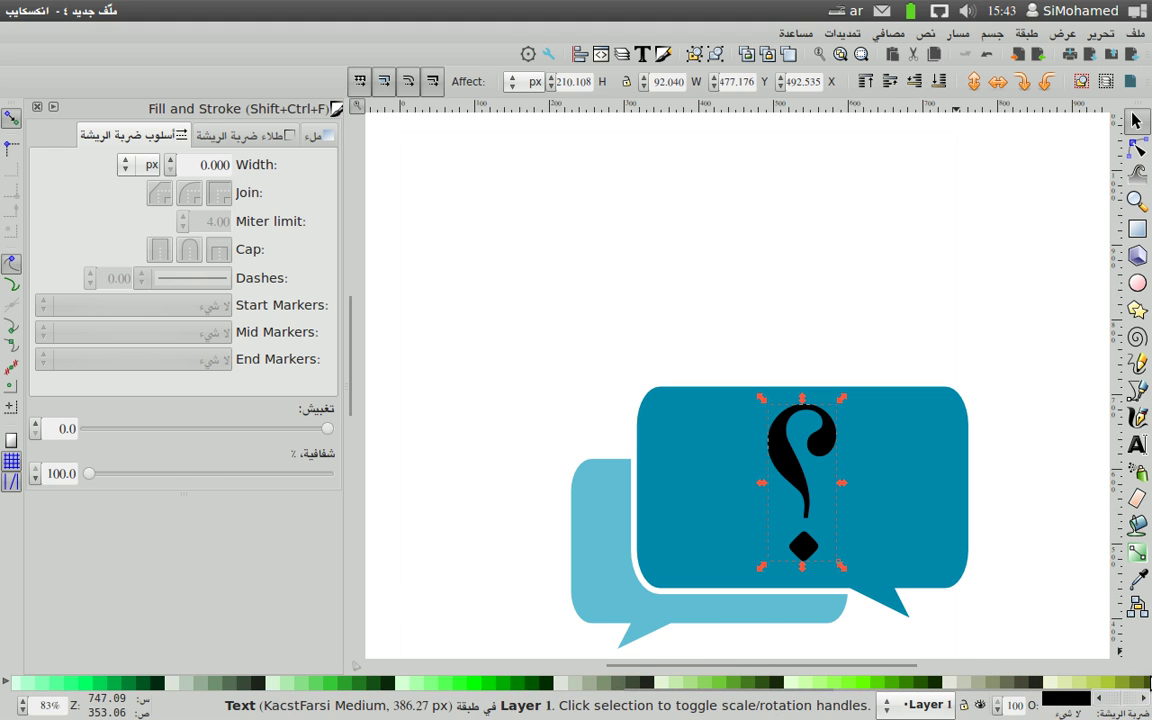
pyautogui.moveTo(1045, 703); pyautogui.dragTo(1063, 697)
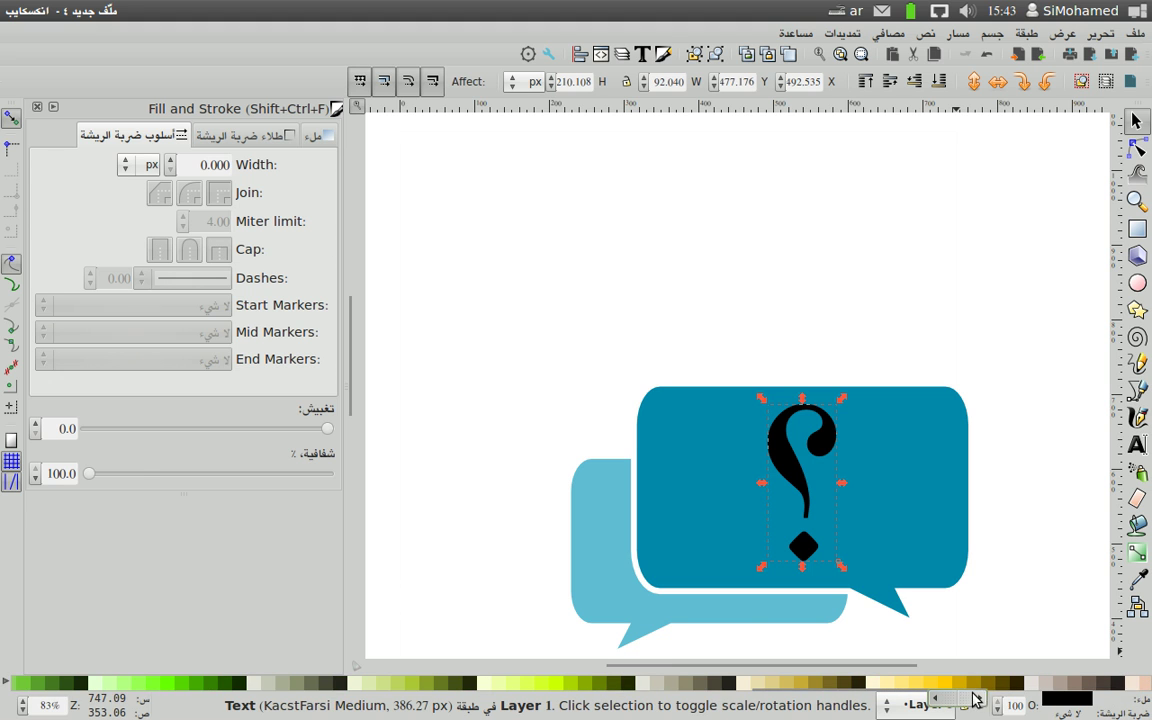
pyautogui.moveTo(968, 703); pyautogui.dragTo(1148, 698)
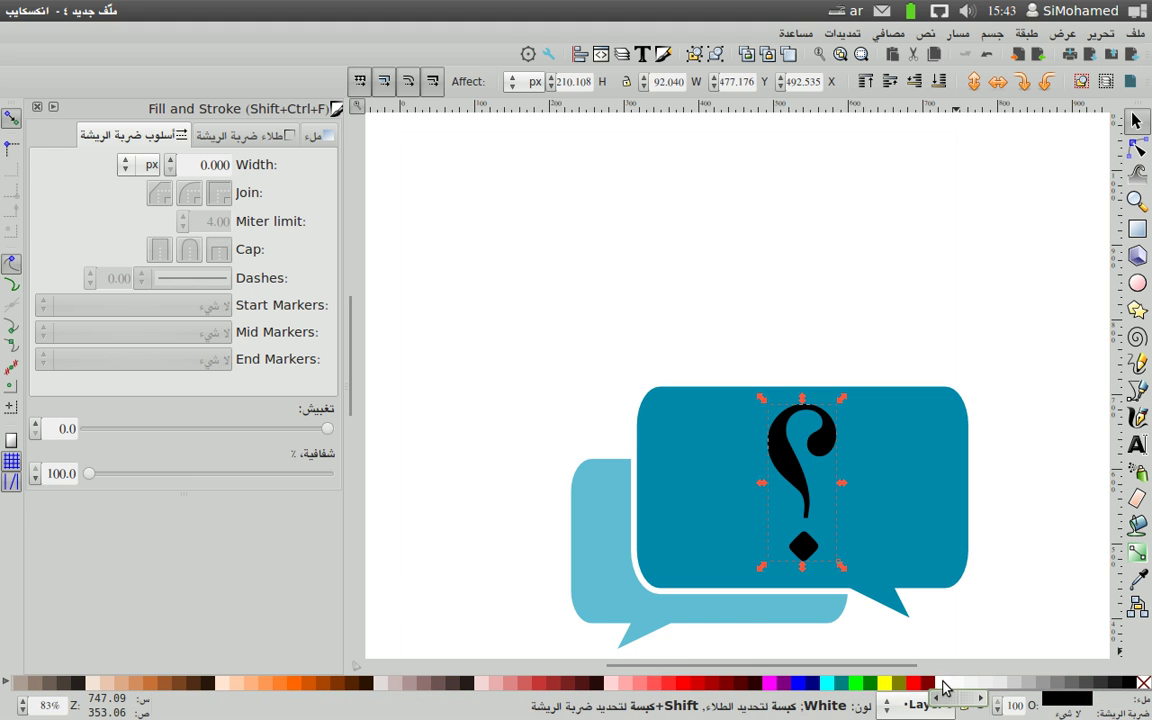
pyautogui.click(946, 686)
pyautogui.click(889, 266)
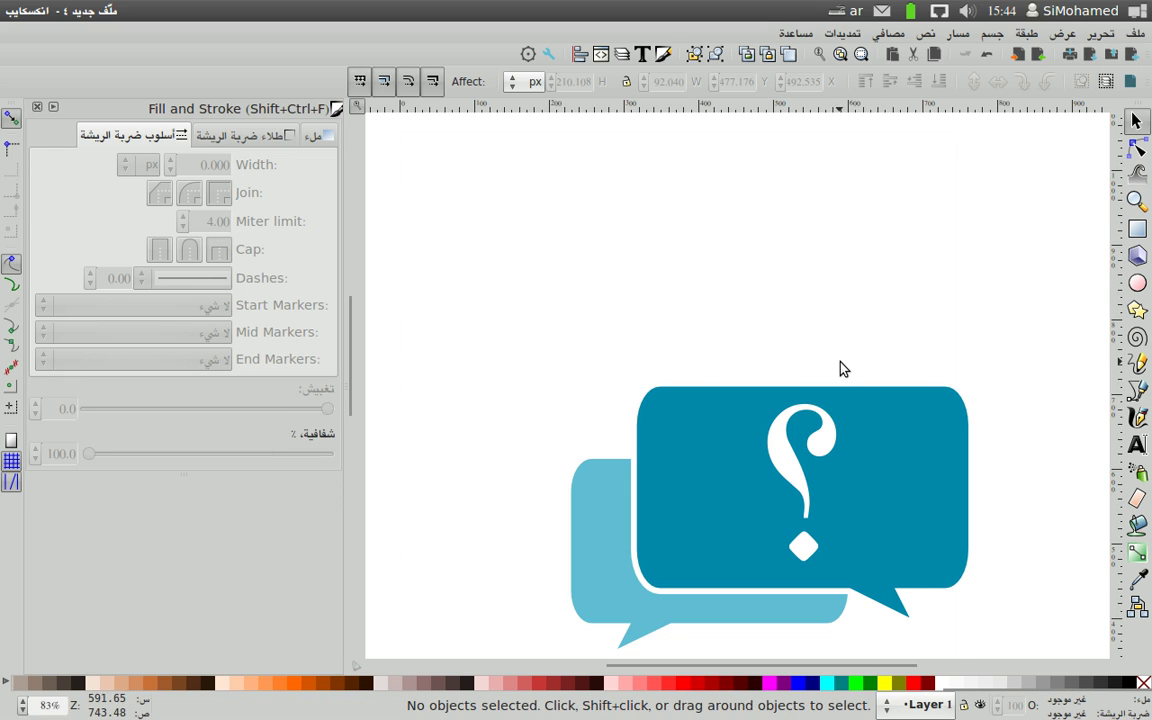
pyautogui.press('5')
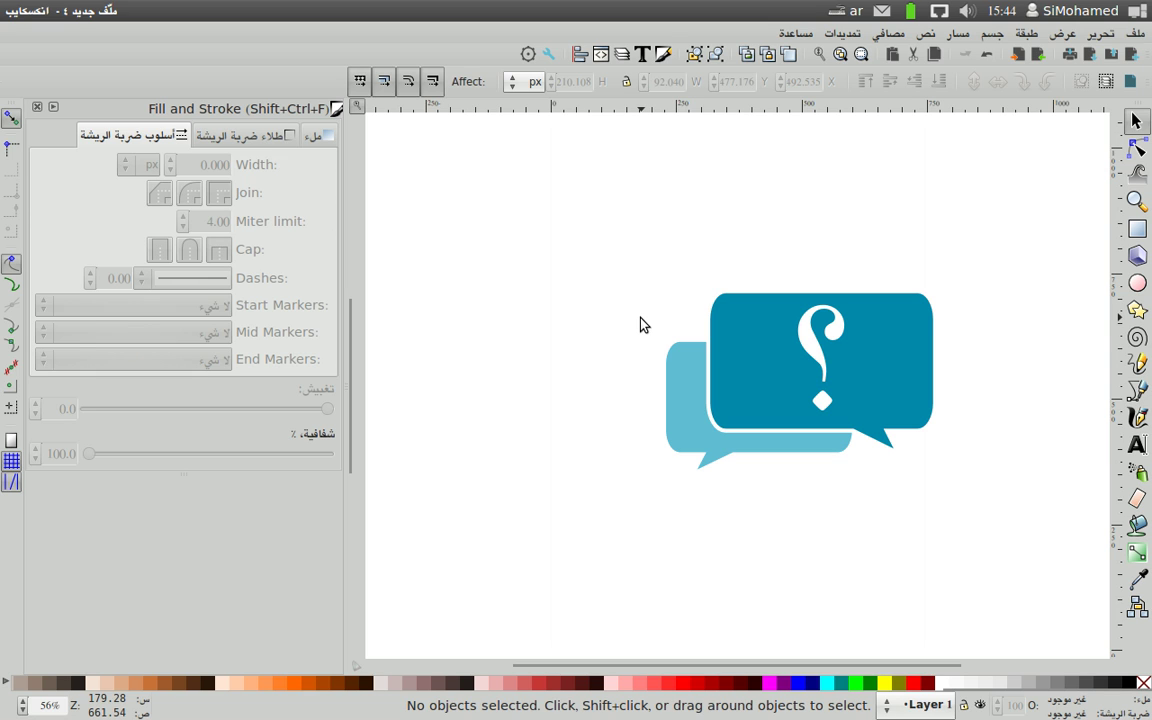
# Scale the whole chat icon up to about 162% × 177% and nudge it right and down.
pyautogui.moveTo(556, 216); pyautogui.dragTo(998, 490)
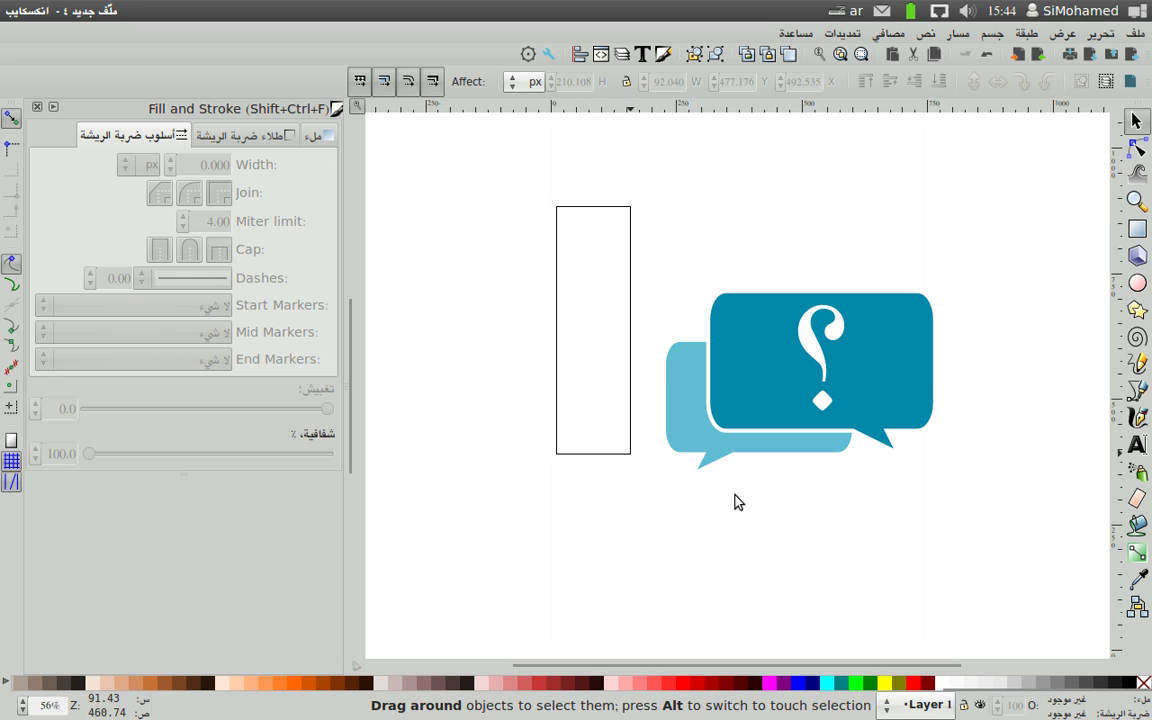
pyautogui.moveTo(656, 288); pyautogui.dragTo(489, 143)
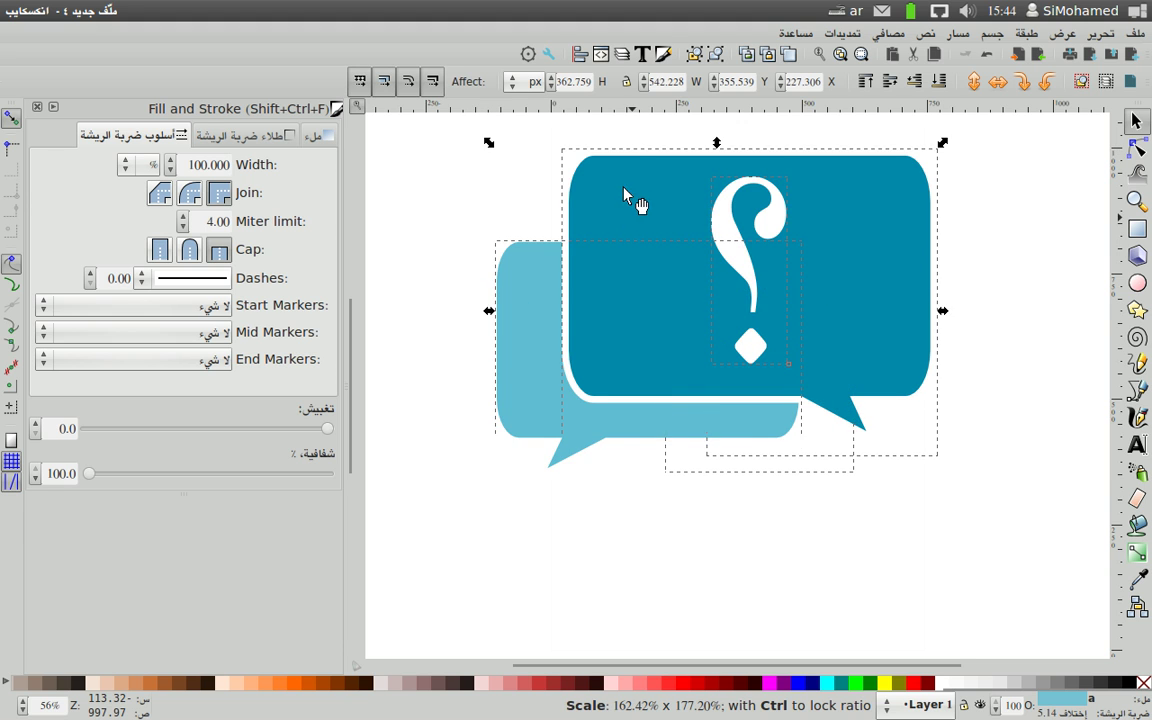
pyautogui.hotkey('shift', 'Right')
pyautogui.hotkey('shift', 'Right')
pyautogui.hotkey('shift', 'Down')
pyautogui.hotkey('shift', 'Down')
pyautogui.hotkey('shift', 'Down')
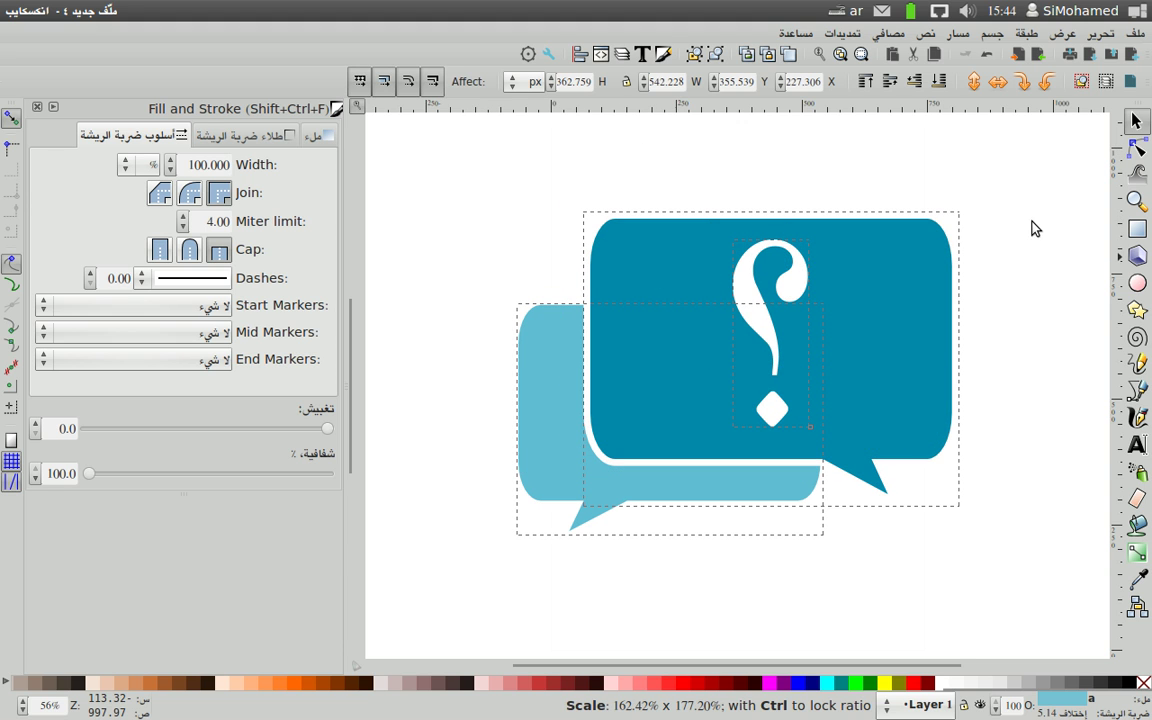
pyautogui.click(1011, 224)
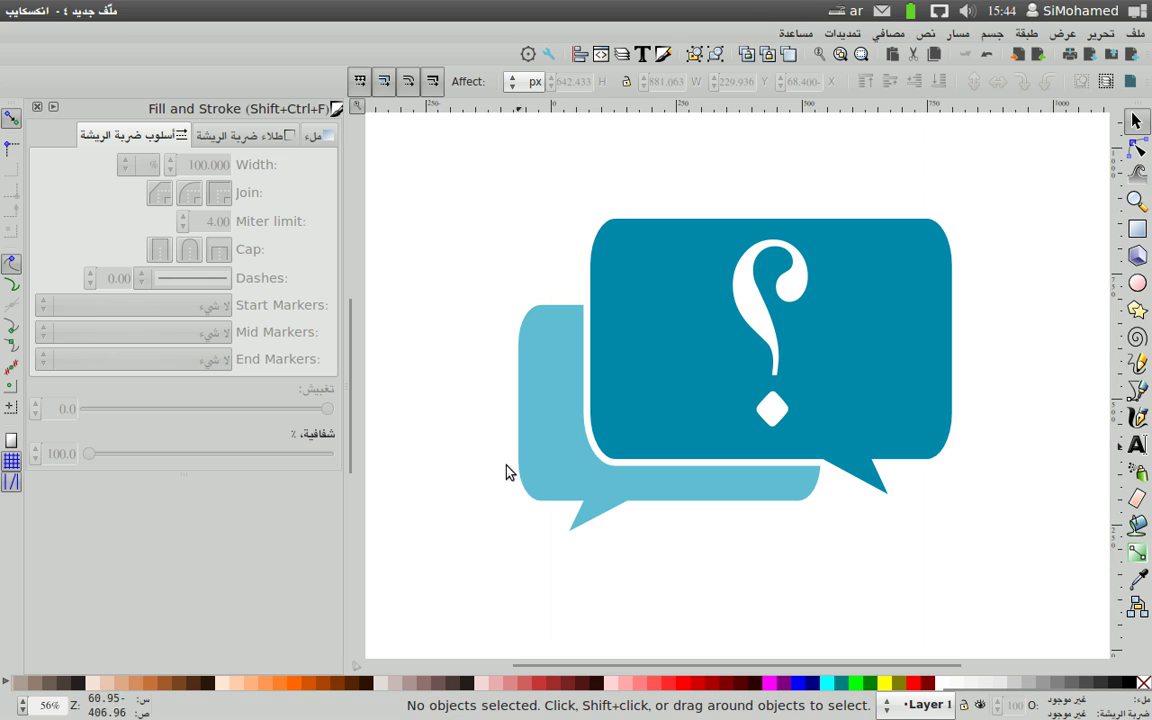